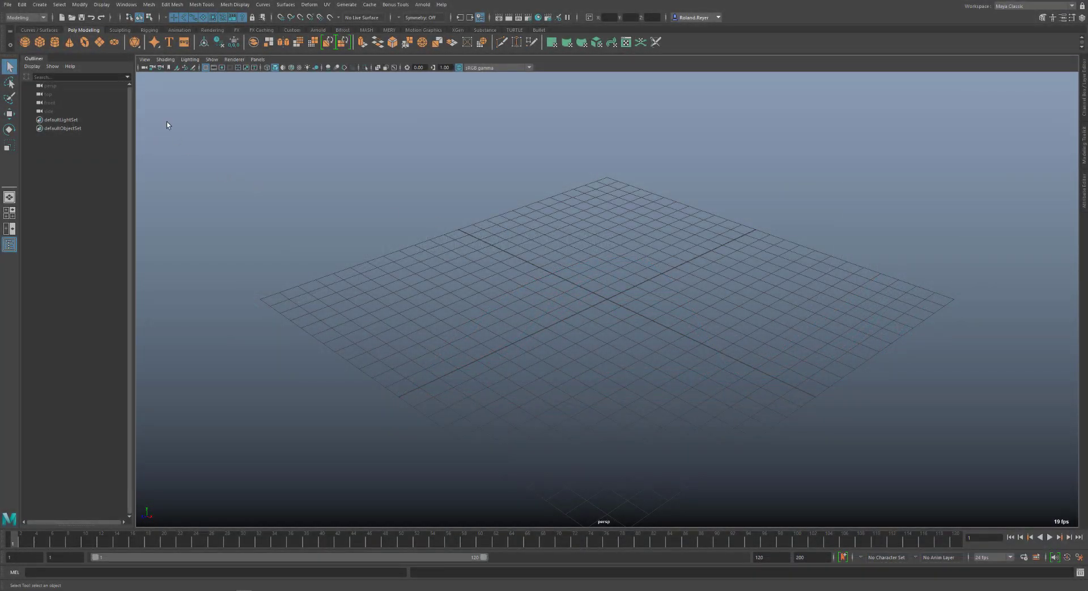
# - In the Plug-in Manager, tick Loaded and Auto load for bifrostGraph.mll, then close the dialog
pyautogui.click(126, 4)
pyautogui.moveTo(168, 90)
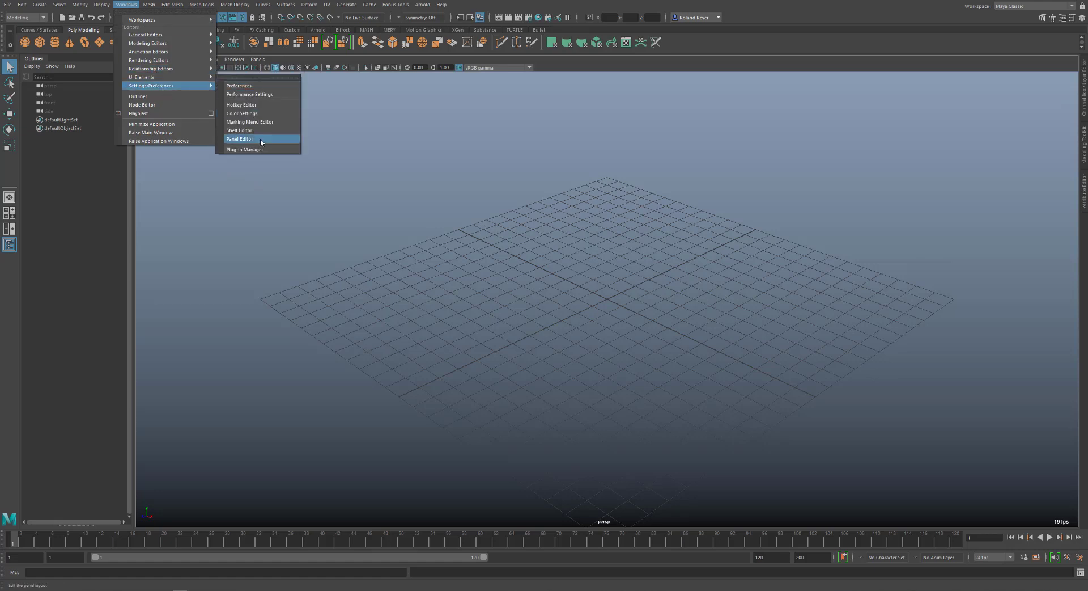
pyautogui.click(245, 150)
pyautogui.moveTo(330, 92); pyautogui.dragTo(283, 35)
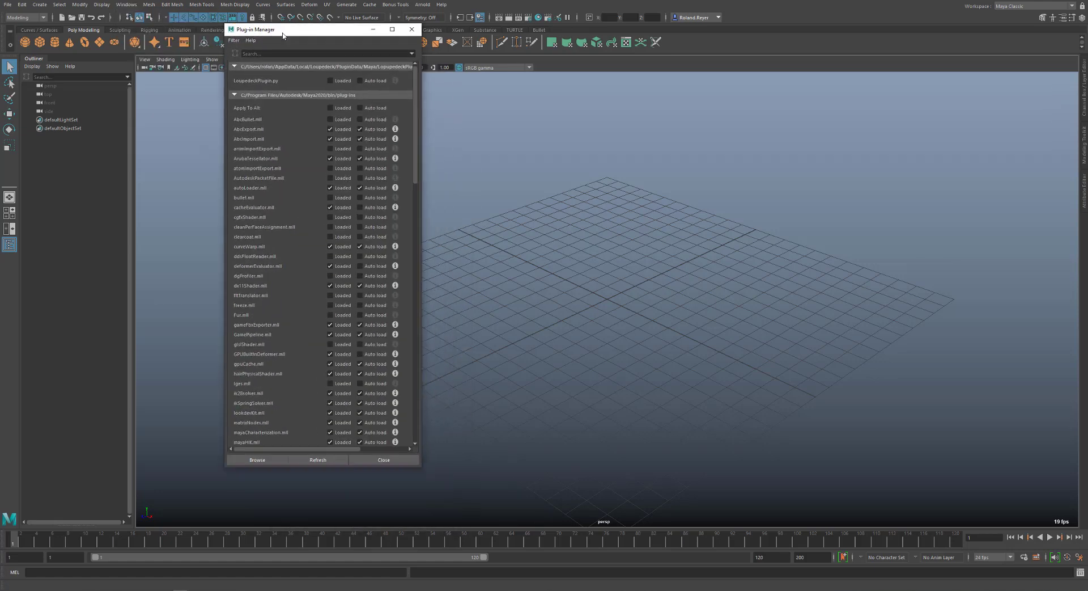
pyautogui.moveTo(413, 149); pyautogui.dragTo(420, 296)
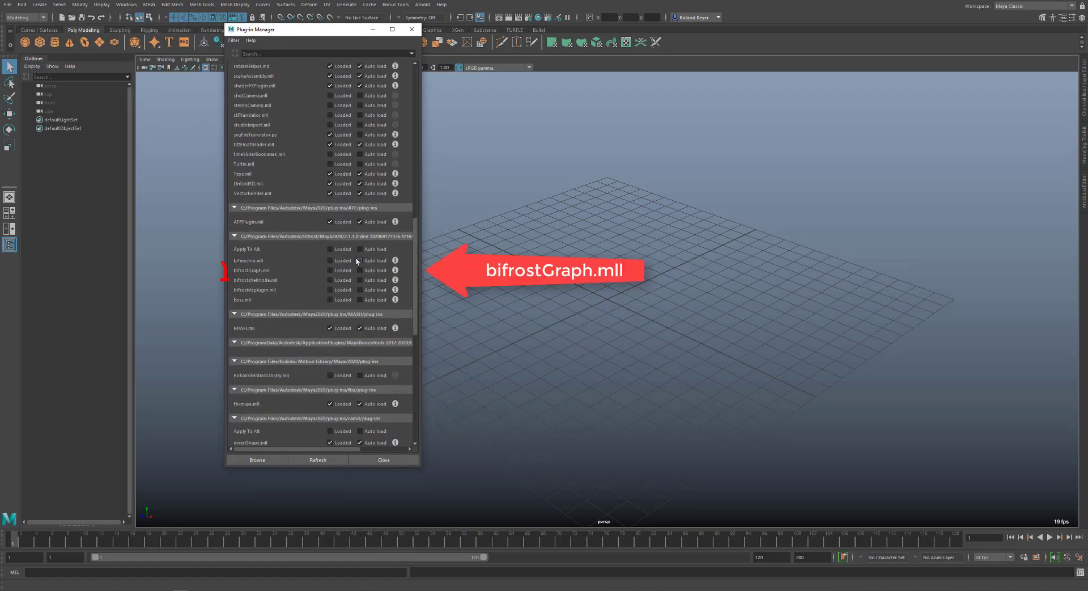
pyautogui.click(330, 270)
pyautogui.click(359, 270)
pyautogui.click(122, 4)
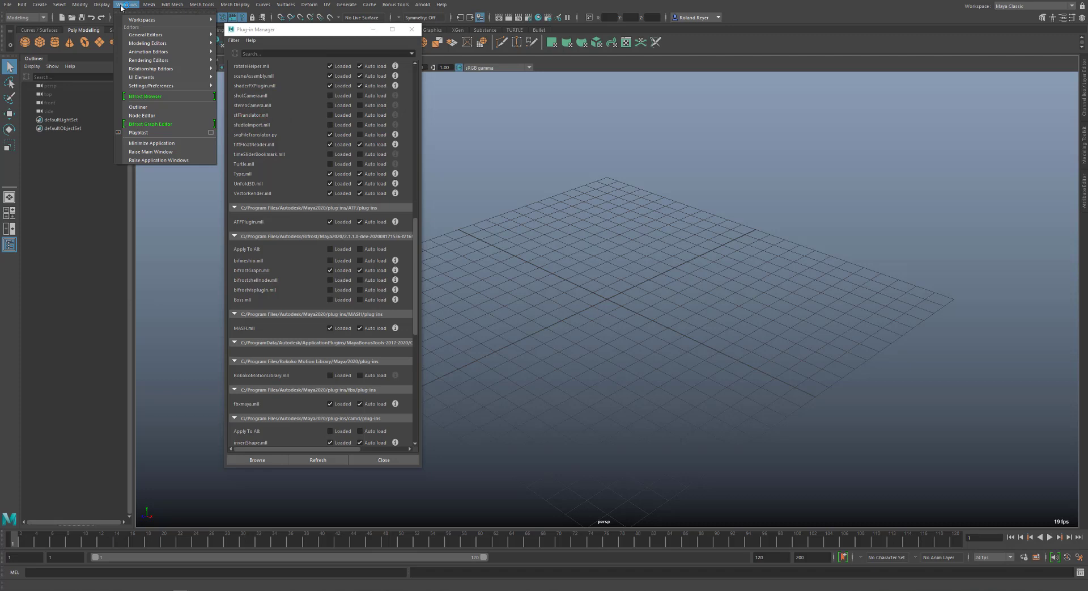
pyautogui.click(121, 6)
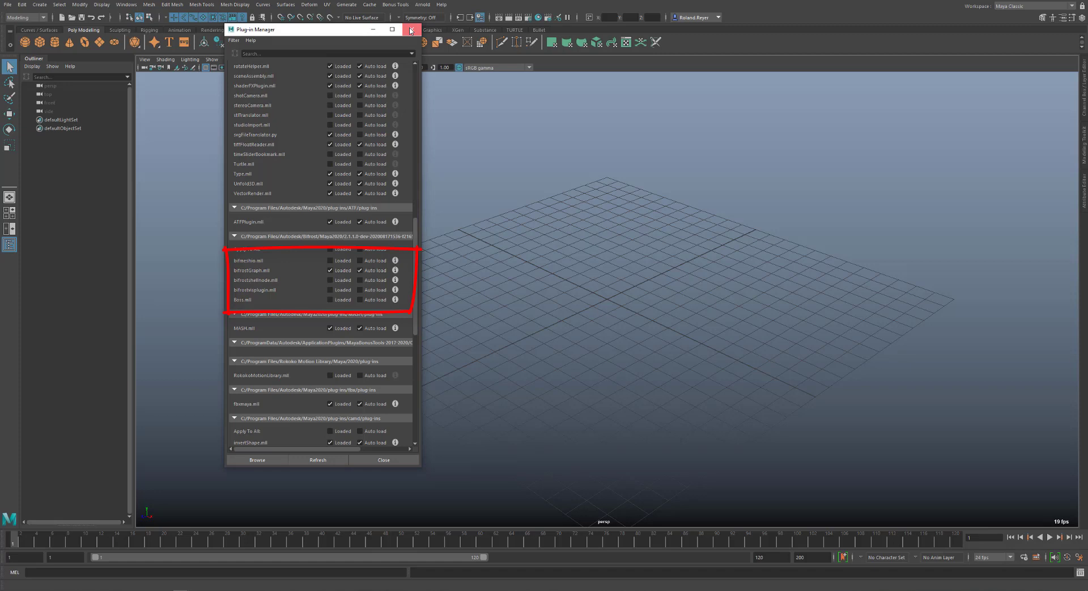
pyautogui.click(411, 30)
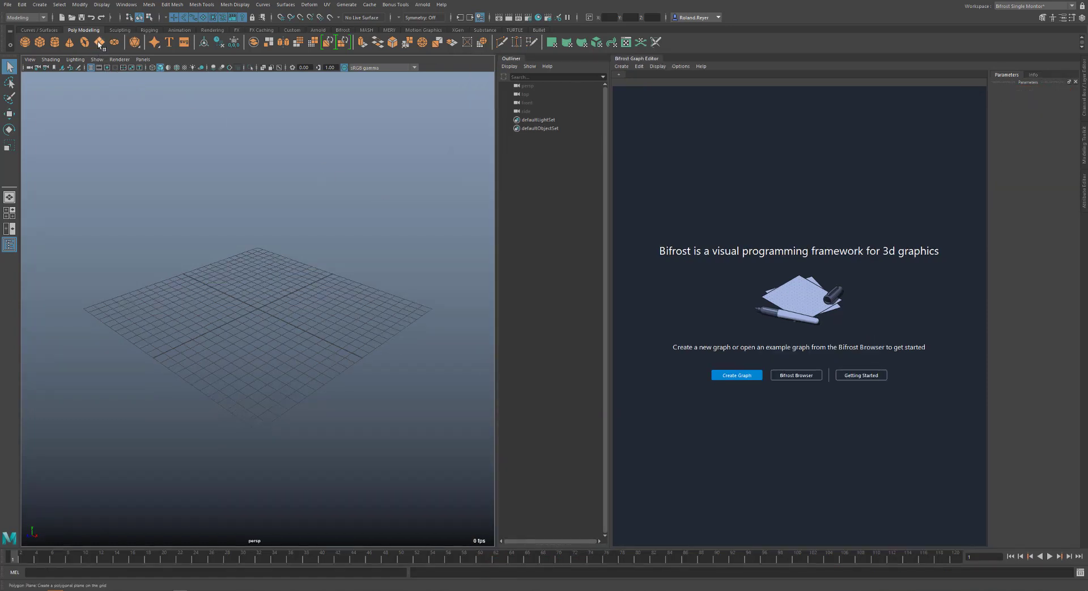
# - Create a polygon plane and scale it up to about 12.6
pyautogui.click(100, 44)
pyautogui.press('r')
pyautogui.moveTo(255, 363); pyautogui.dragTo(430, 378, button='middle')
pyautogui.press('q')
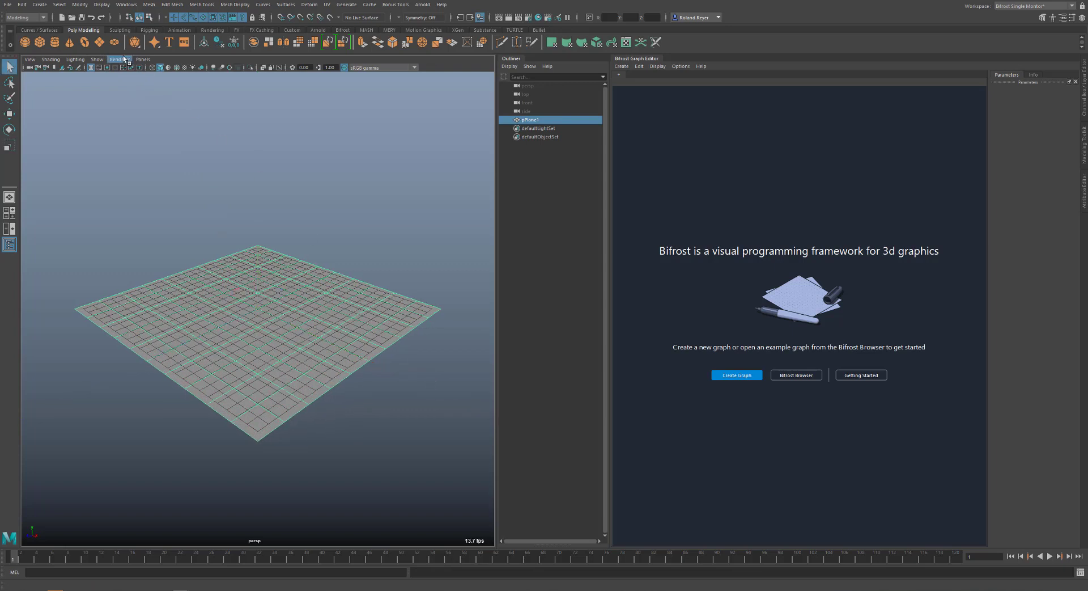
# - Hide the ground grid, deselect the plane and turn on Wireframe on Shaded
pyautogui.click(91, 67)
pyautogui.click(416, 203)
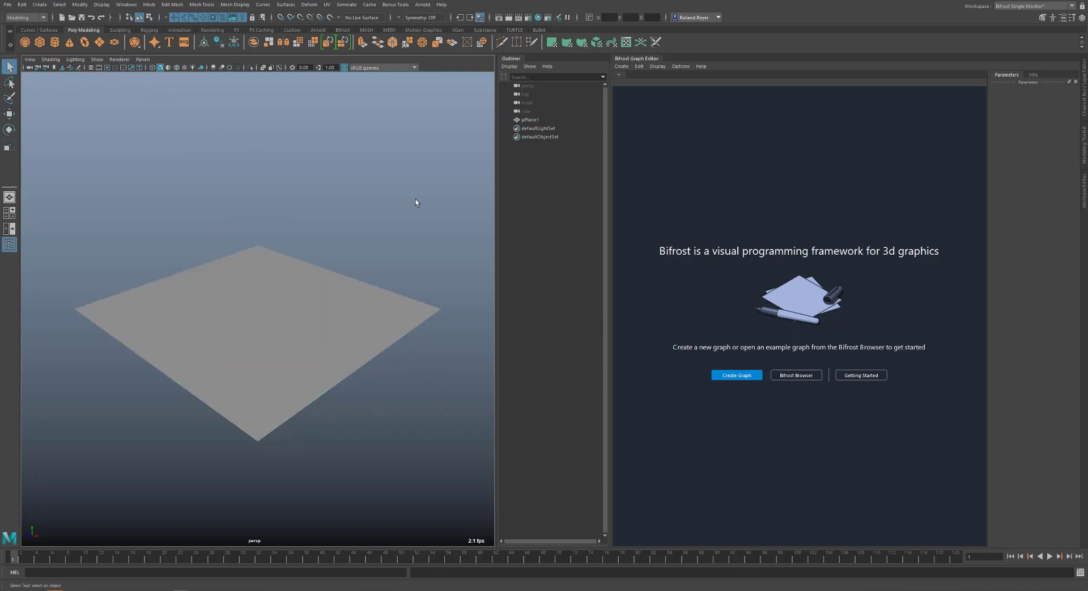
pyautogui.click(176, 67)
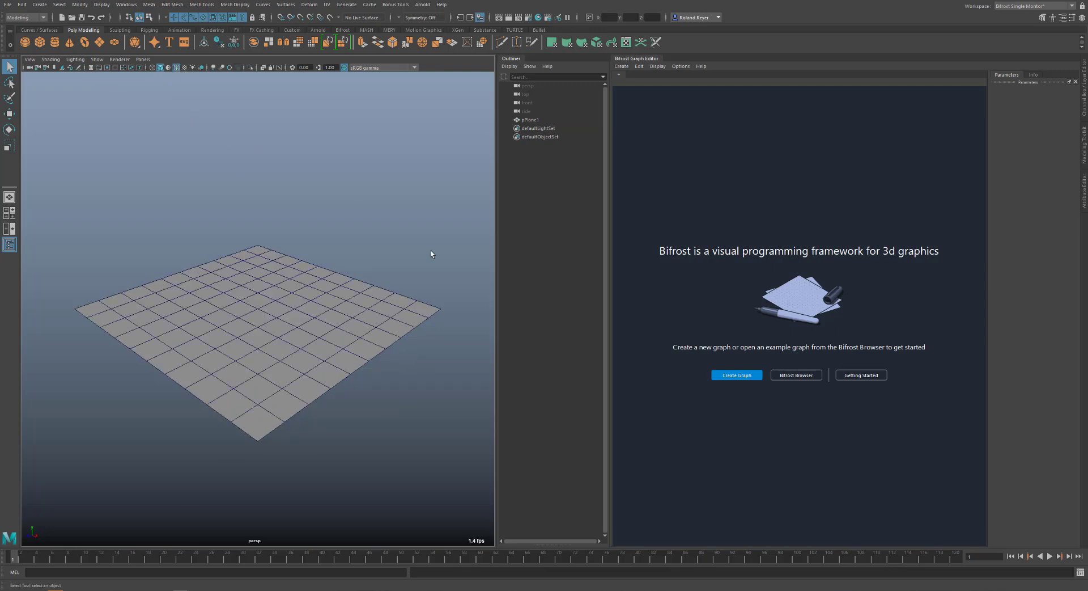
# - Create bifrostGraph1 in the Bifrost Graph Editor and look through the Create menu
pyautogui.click(737, 376)
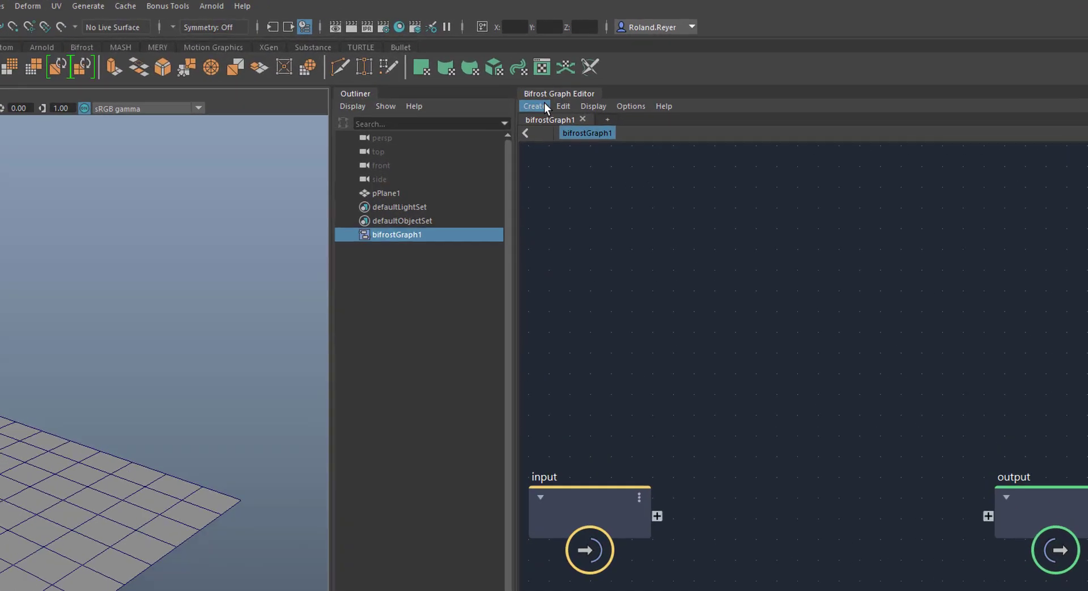
pyautogui.click(544, 106)
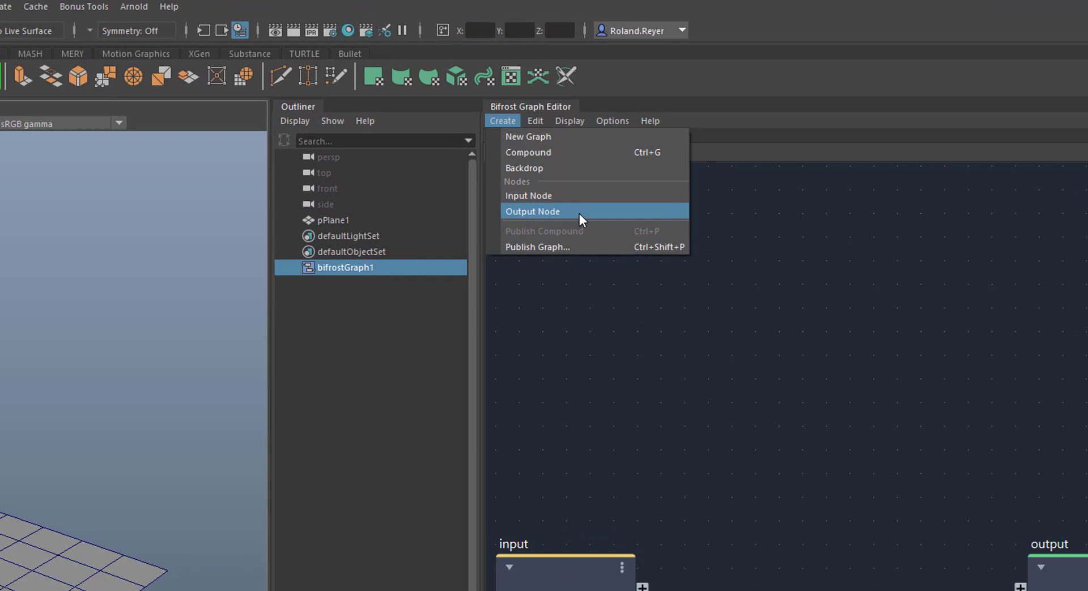
pyautogui.click(579, 212)
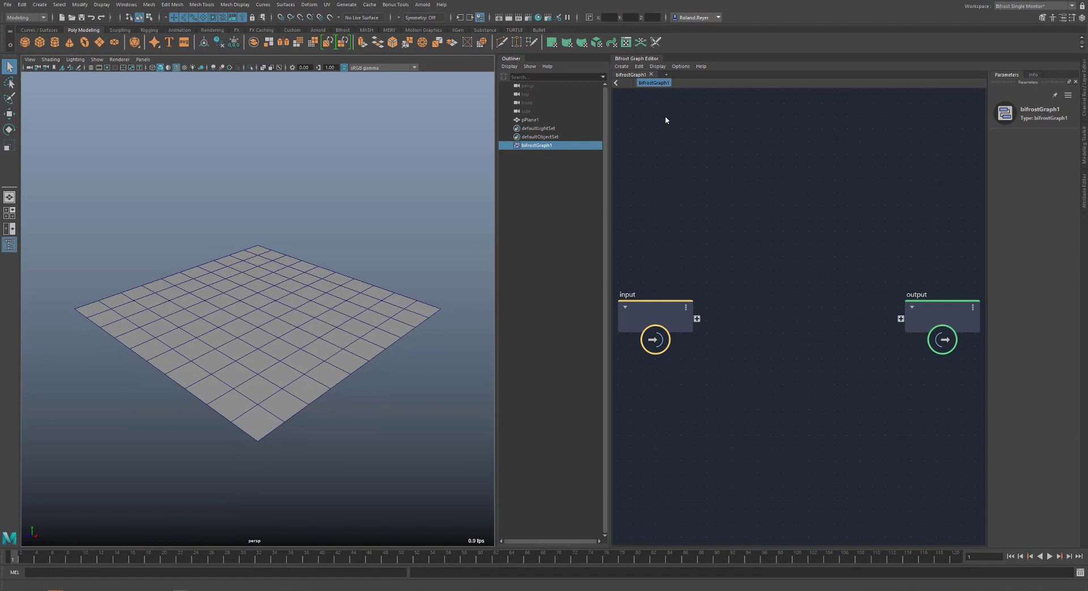
# - Delete the default input node and drag pPlane1 into the graph as a pPlaneShape1 node
pyautogui.click(651, 319)
pyautogui.press('Delete')
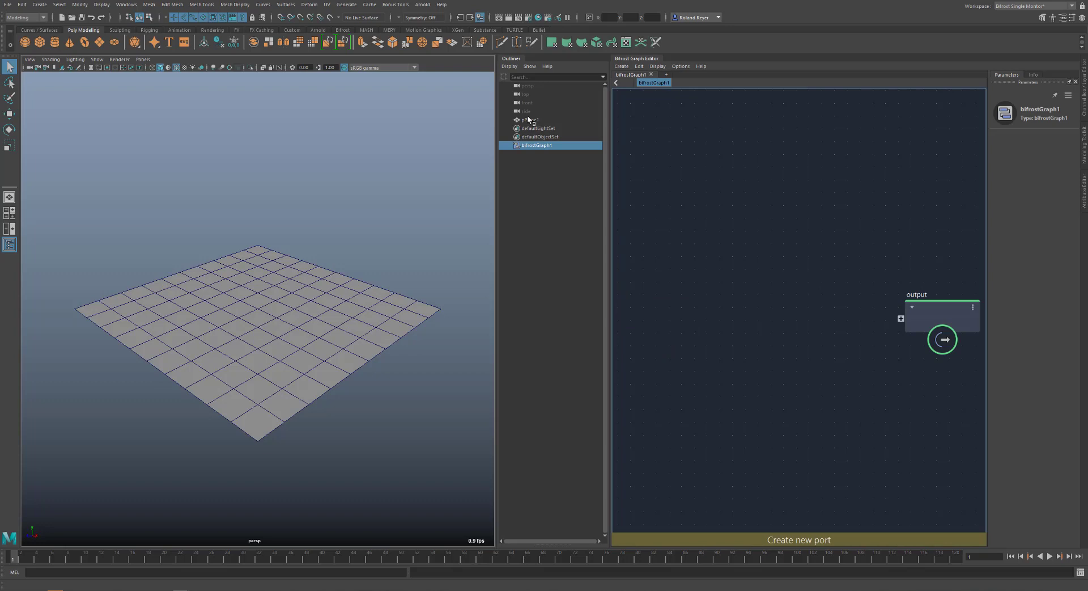
pyautogui.moveTo(528, 119); pyautogui.dragTo(661, 296, button='middle')
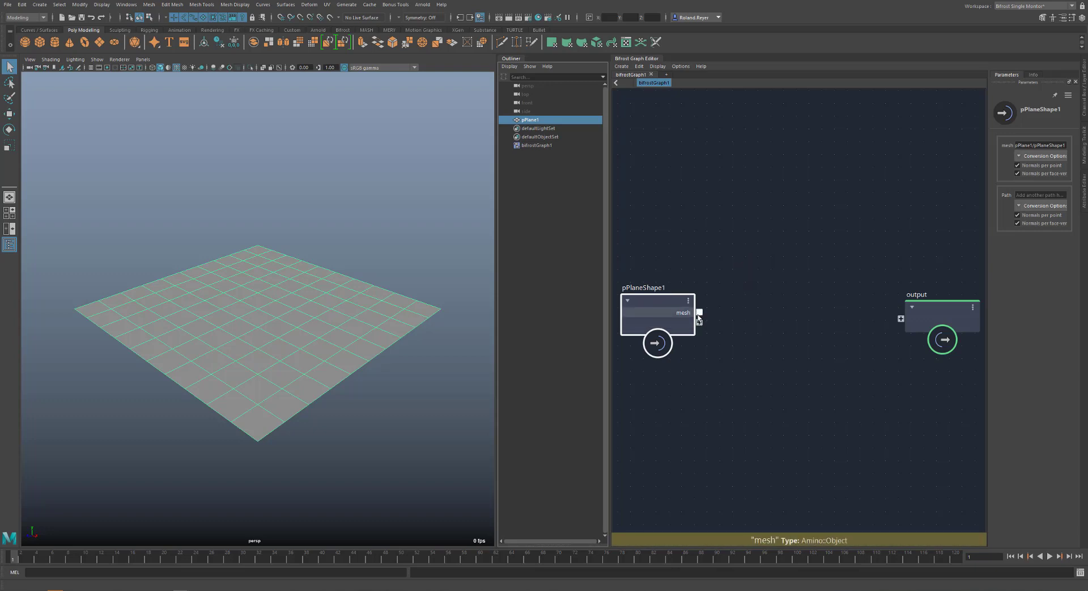
# - Connect pPlaneShape1's mesh output to the output node as mesh1
pyautogui.moveTo(699, 312); pyautogui.dragTo(851, 332)
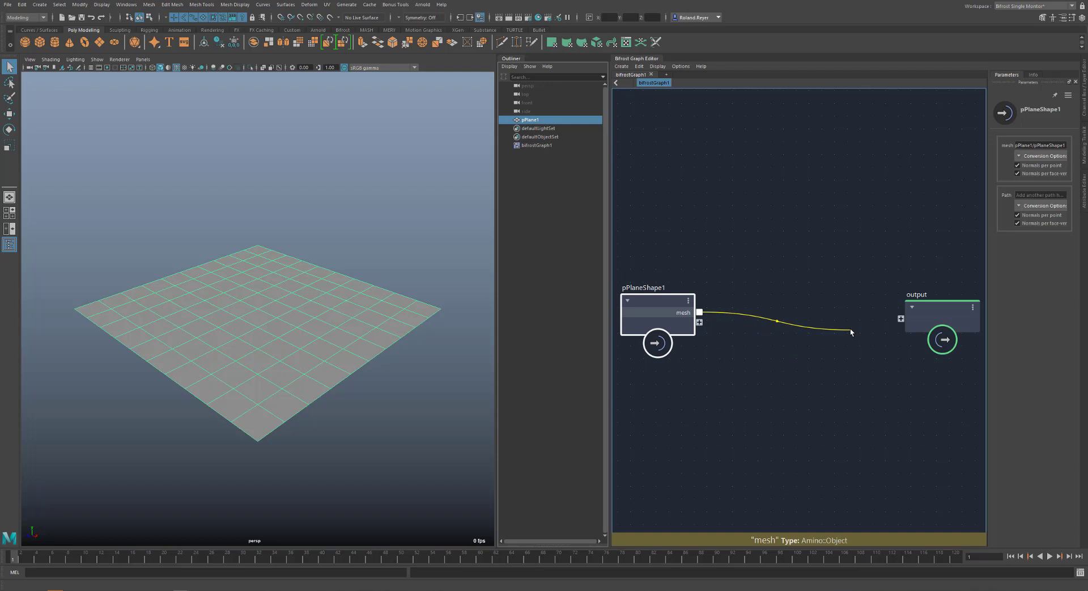
pyautogui.moveTo(853, 329); pyautogui.dragTo(896, 320)
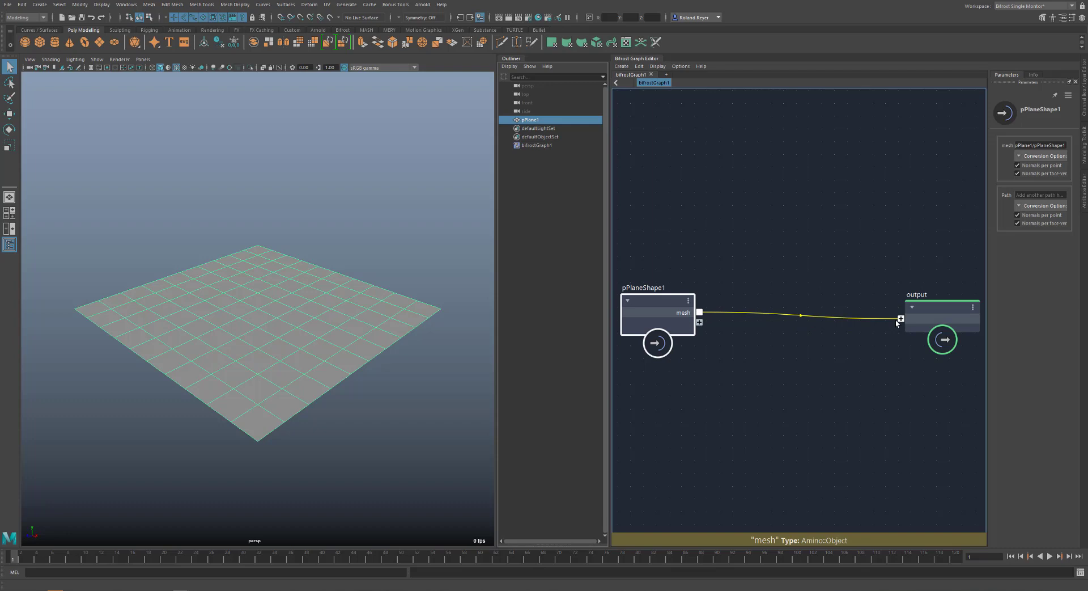
pyautogui.moveTo(895, 319); pyautogui.dragTo(896, 319)
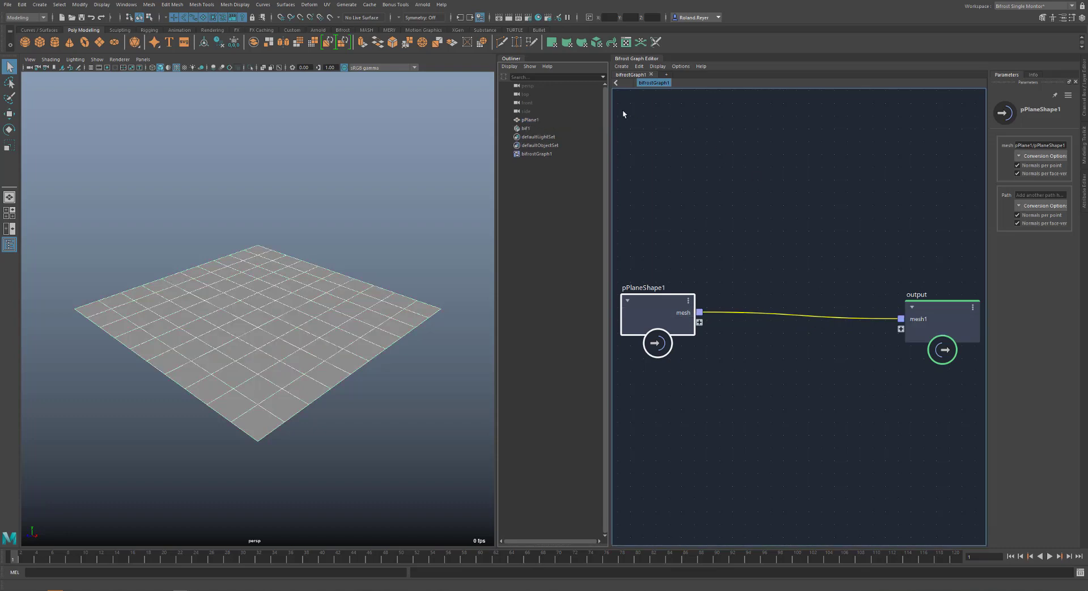
# - Move the Bifrost output plane bif1 away from pPlane1 and view both from a lower angle
pyautogui.click(547, 129)
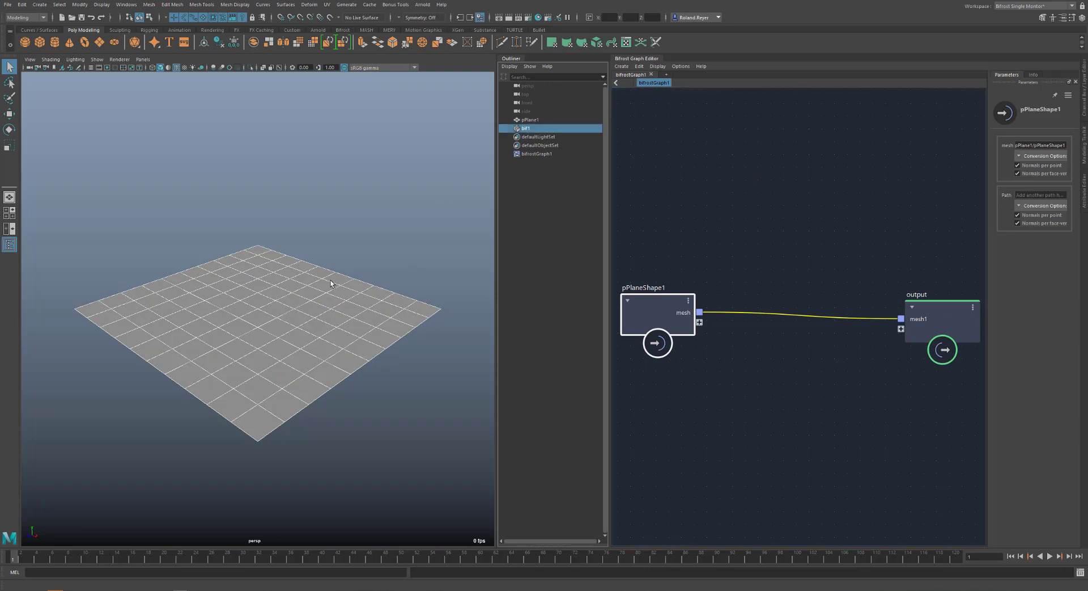
pyautogui.press('w')
pyautogui.moveTo(288, 322); pyautogui.dragTo(413, 455, button='middle')
pyautogui.keyDown('alt'); pyautogui.moveTo(413, 455); pyautogui.dragTo(331, 403); pyautogui.keyUp('alt')
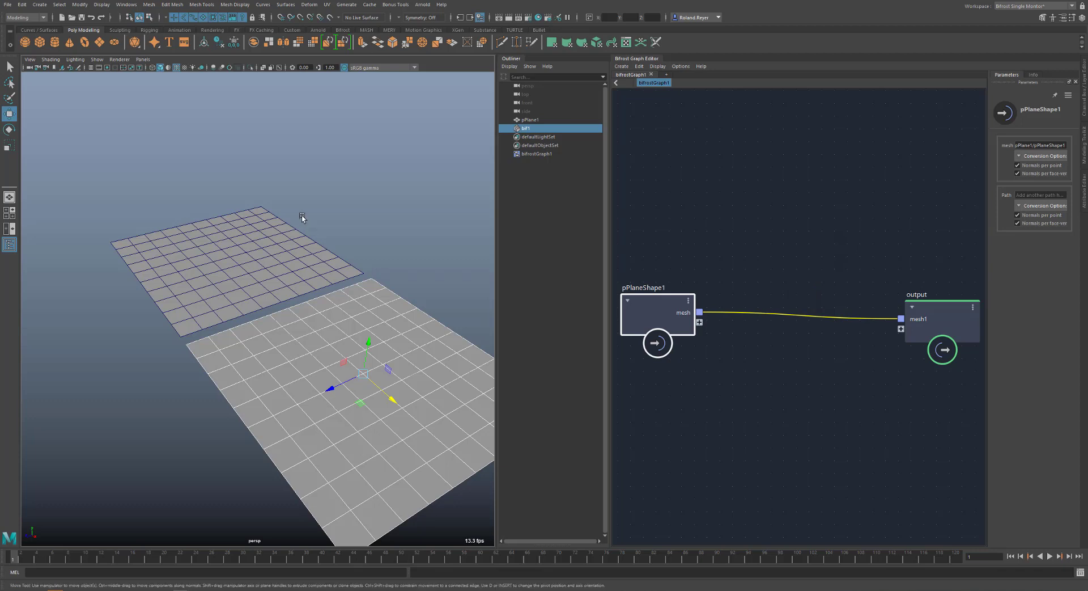
# - Test raising some pPlane1 vertices and moving the whole plane, undoing both changes
pyautogui.click(283, 235)
pyautogui.press('F9')
pyautogui.moveTo(218, 178); pyautogui.dragTo(288, 227)
pyautogui.moveTo(253, 183); pyautogui.dragTo(259, 139)
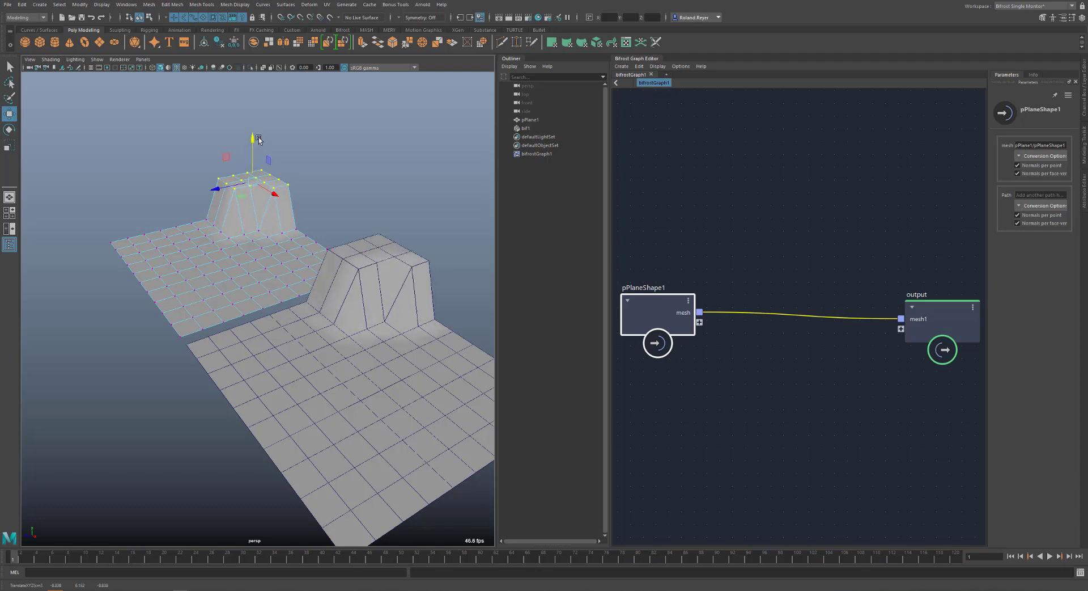
pyautogui.hotkey('ctrl', 'z')
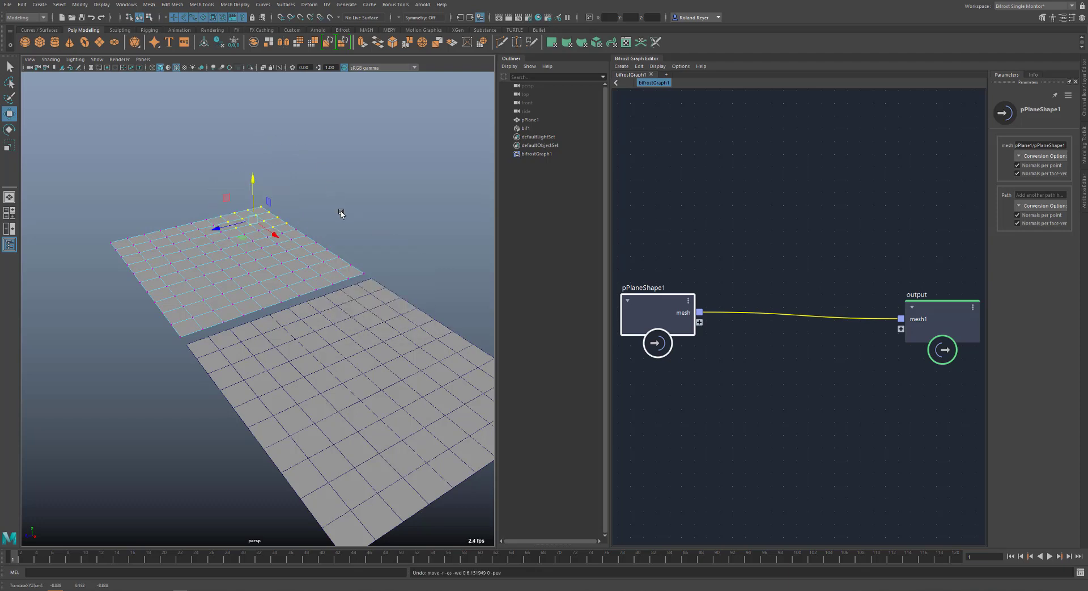
pyautogui.press('F8')
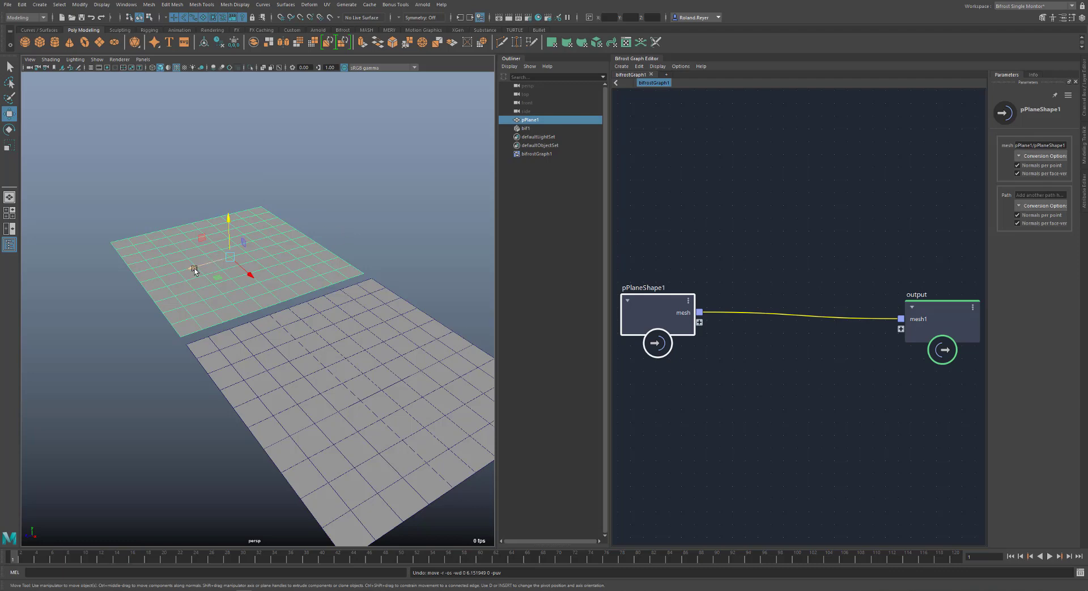
pyautogui.moveTo(204, 266); pyautogui.dragTo(226, 138)
pyautogui.hotkey('ctrl', 'z')
pyautogui.hotkey('ctrl', 'z')
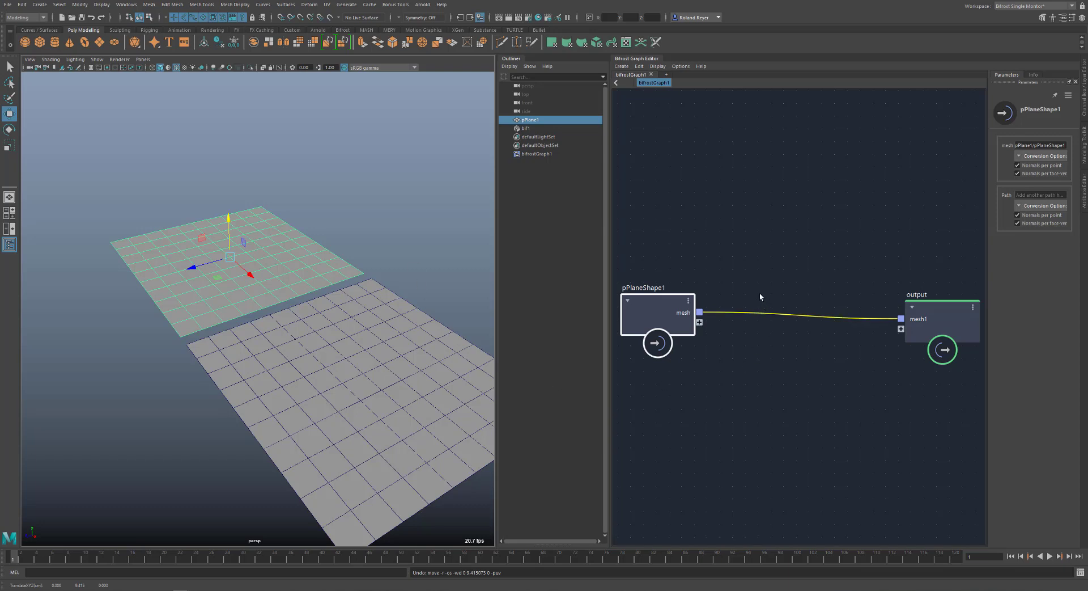
# - Add a watchpoint on the plane-to-output mesh connection and move the output node up
pyautogui.click(773, 327)
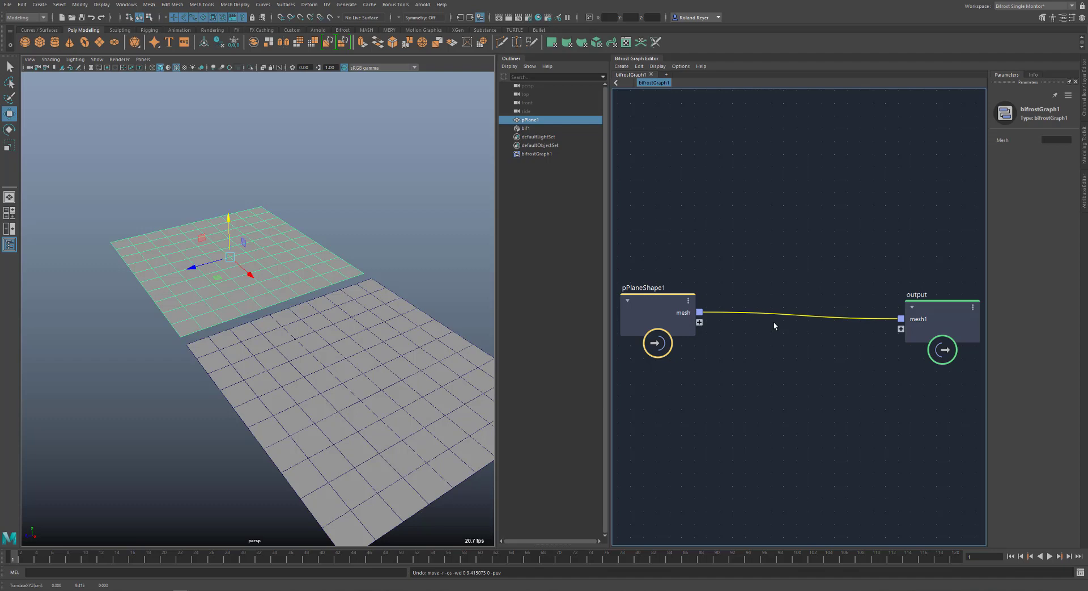
pyautogui.rightClick(771, 315)
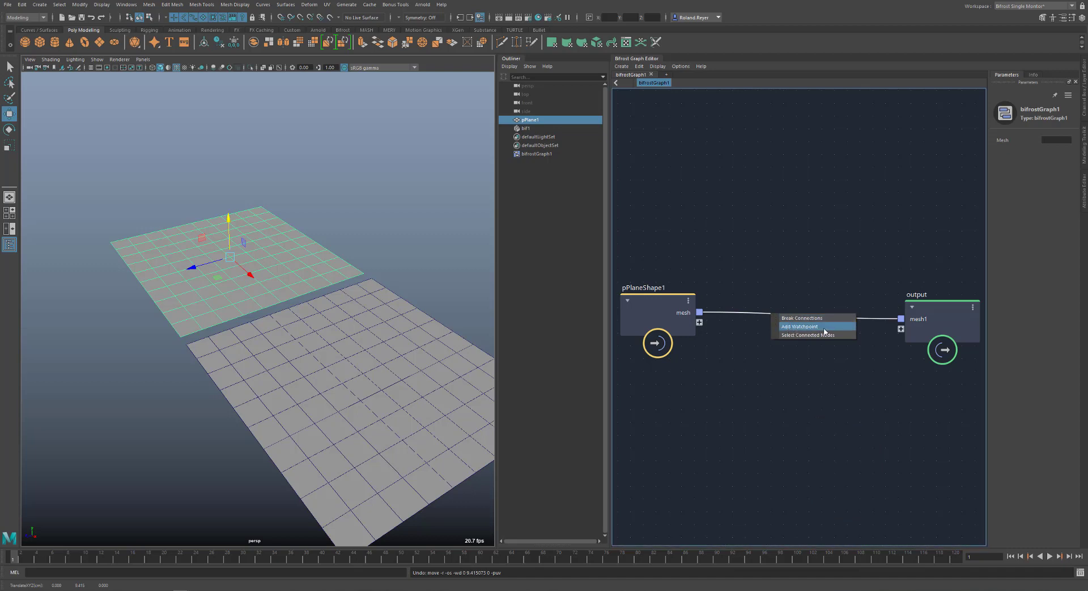
pyautogui.click(824, 327)
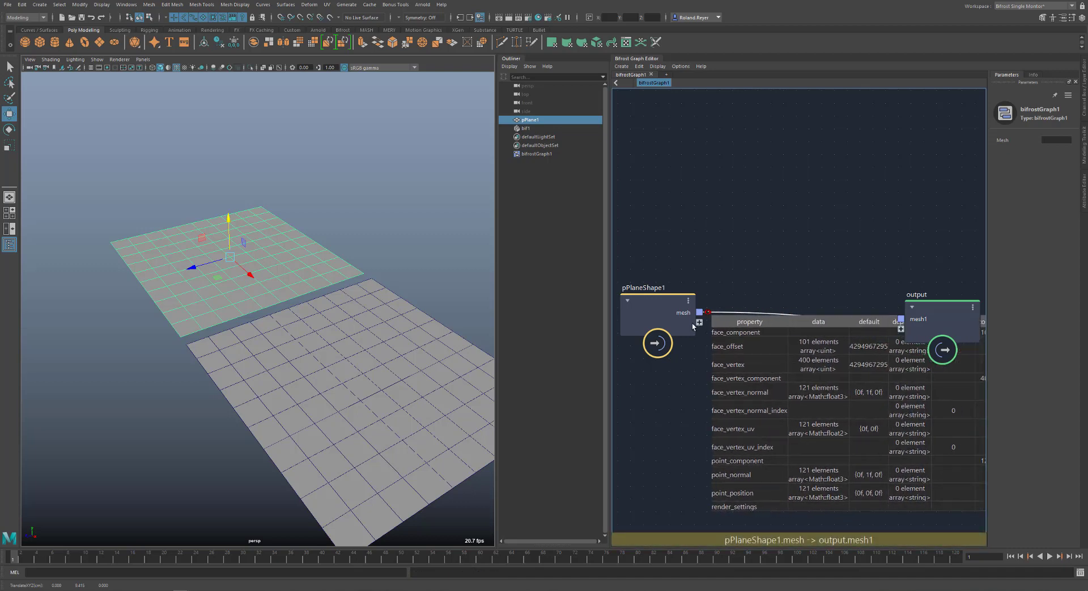
pyautogui.moveTo(946, 311); pyautogui.dragTo(943, 272)
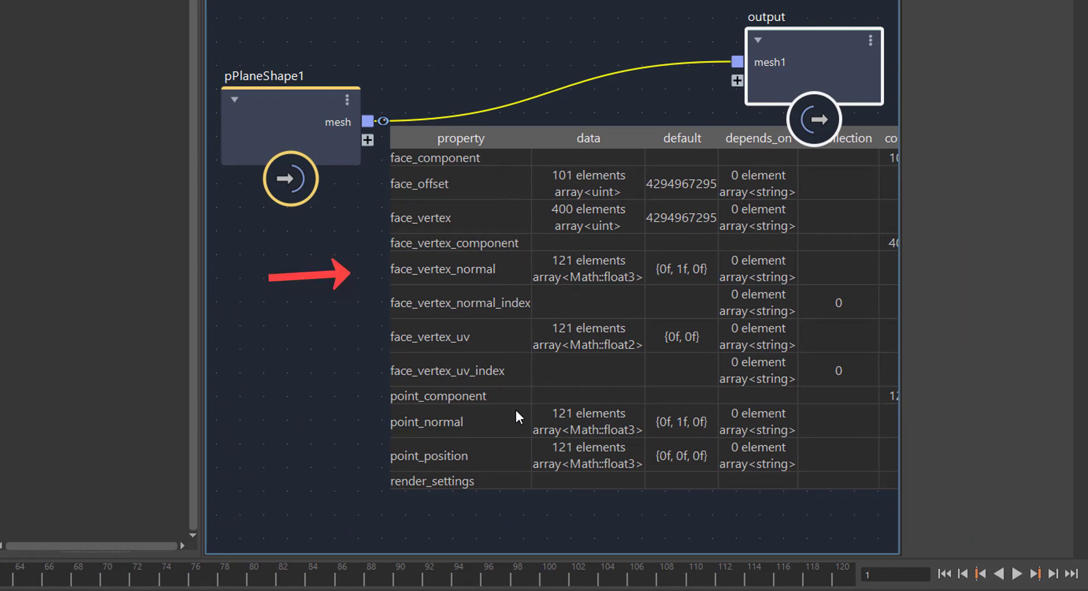
# - Inspect the 121-element point_normal and point_position arrays in the watchpoint data table
pyautogui.click(509, 454)
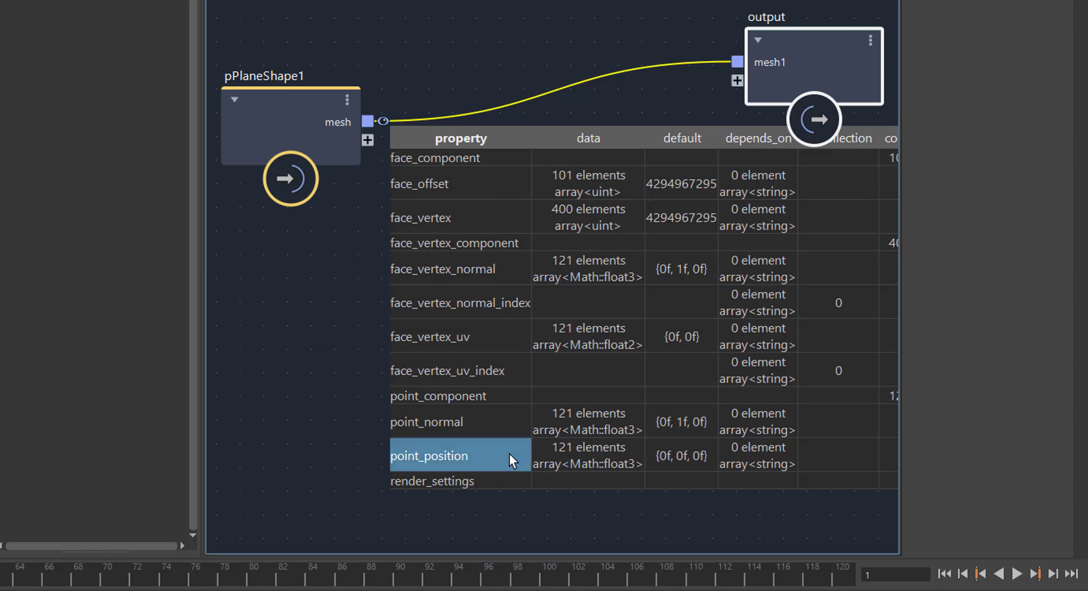
pyautogui.click(501, 426)
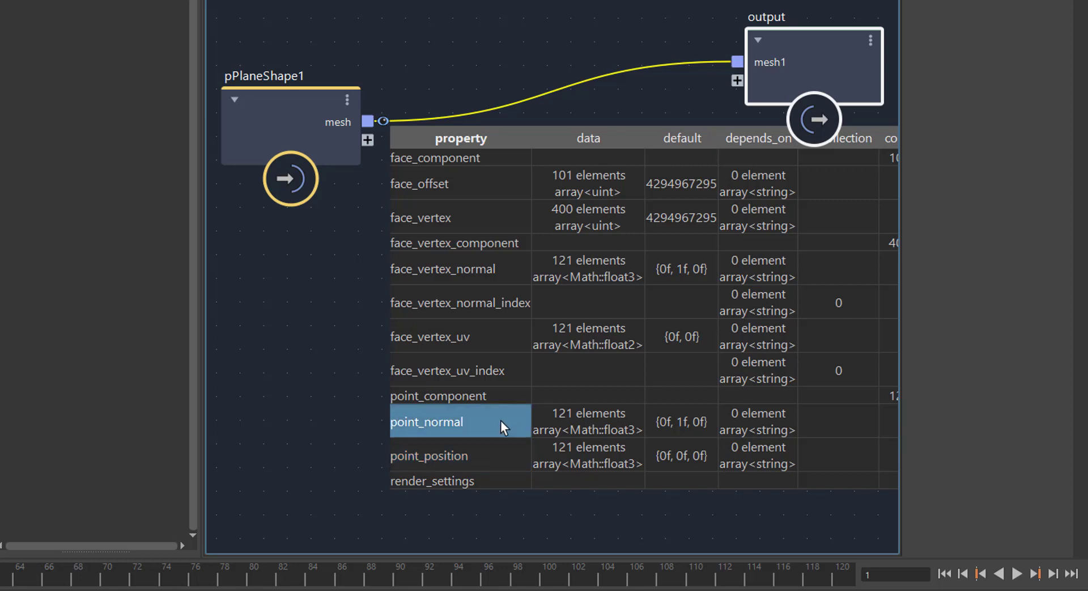
pyautogui.click(294, 421)
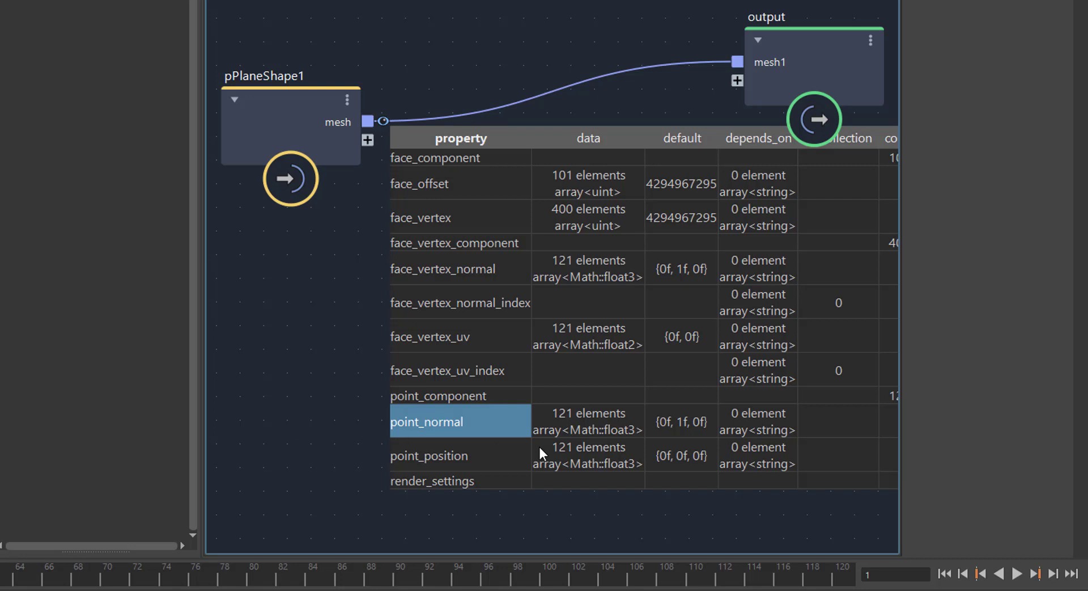
pyautogui.click(595, 429)
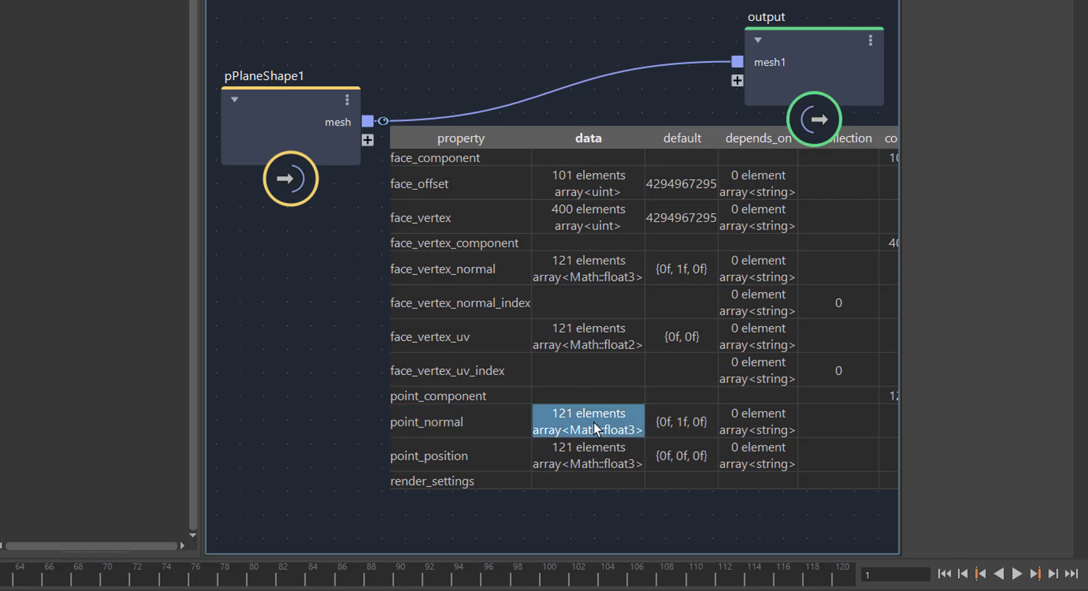
pyautogui.click(611, 454)
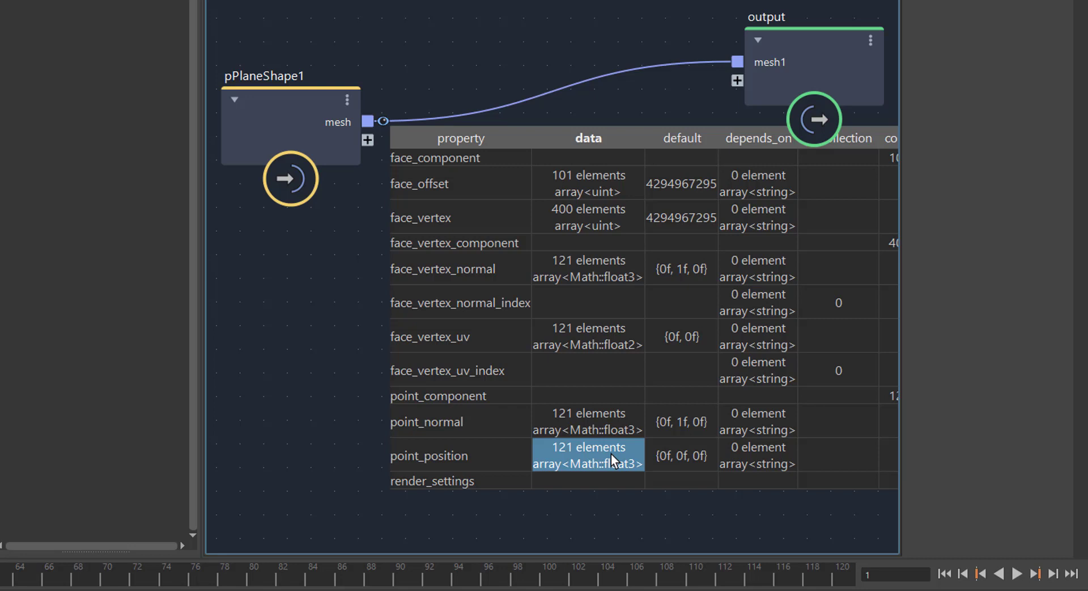
# - Remove the mesh connection's watchpoint, then search the node library for 'position'
pyautogui.rightClick(385, 120)
pyautogui.click(423, 142)
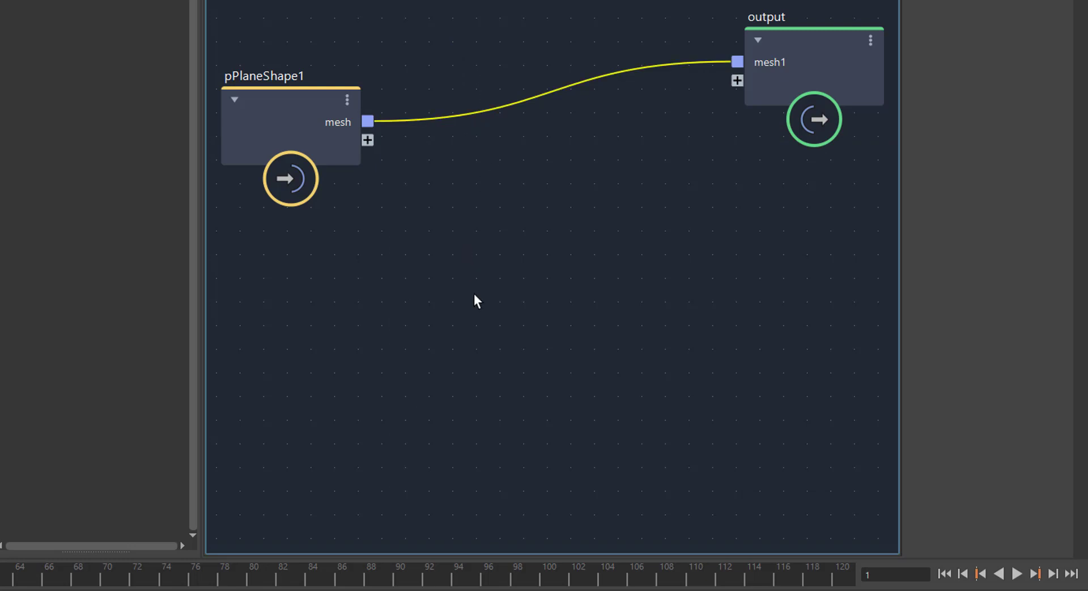
pyautogui.press('Tab')
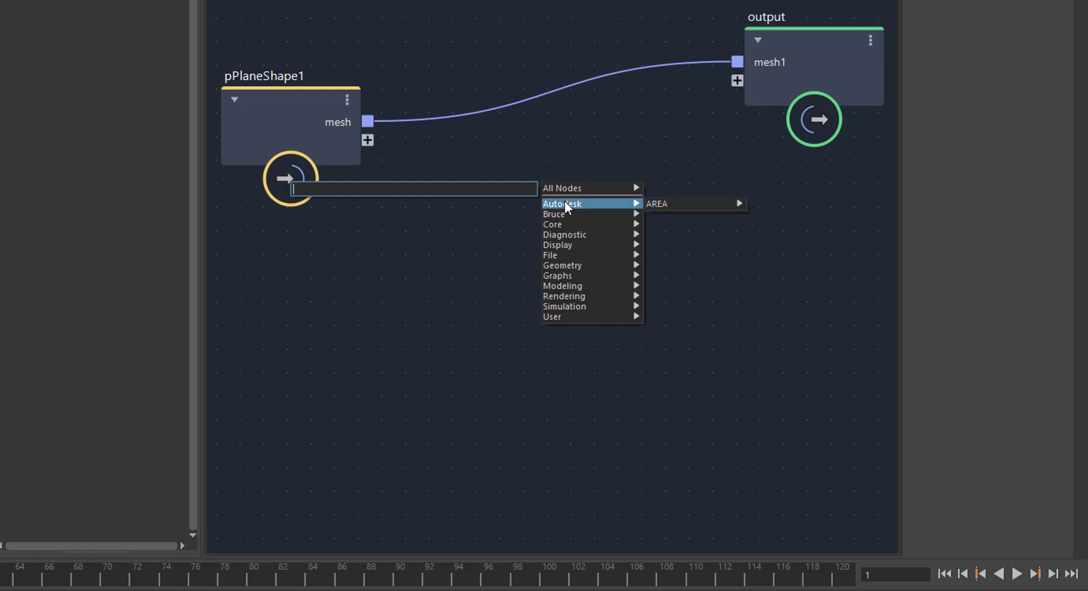
pyautogui.moveTo(576, 249)
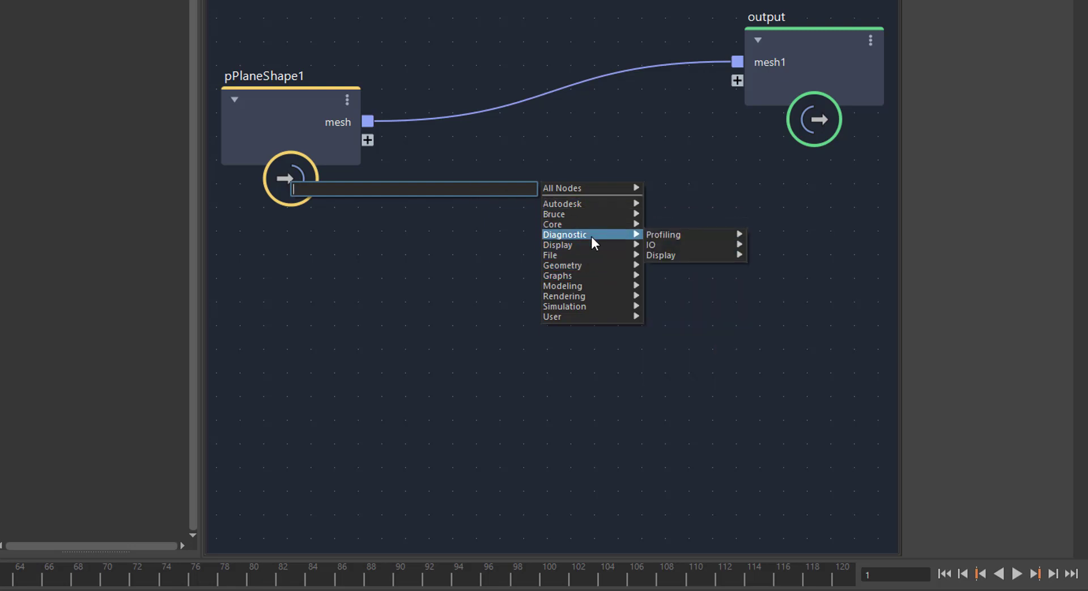
pyautogui.moveTo(680, 265)
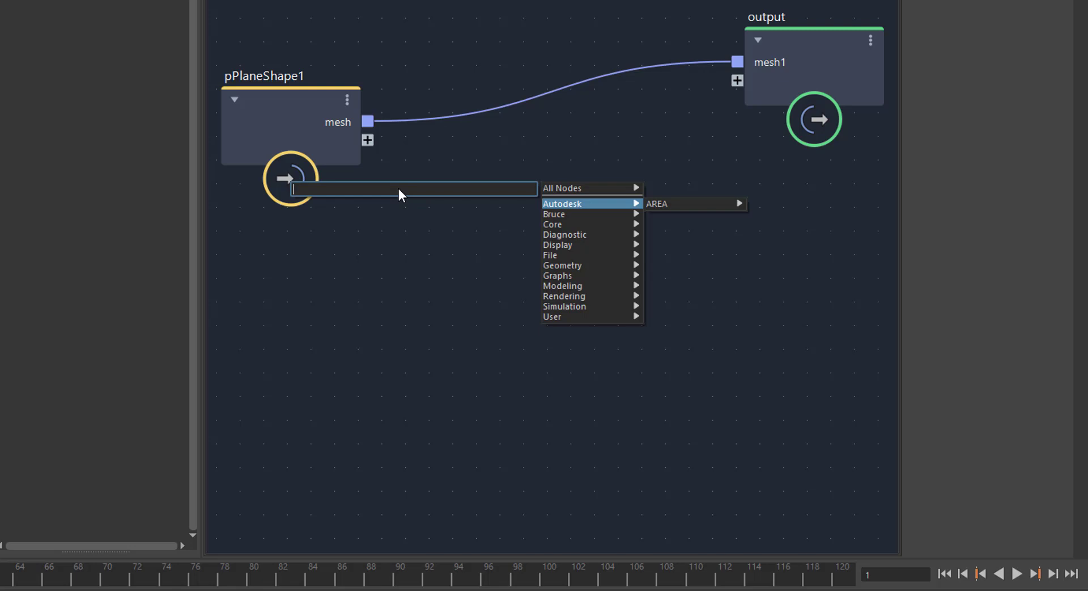
pyautogui.write('p')
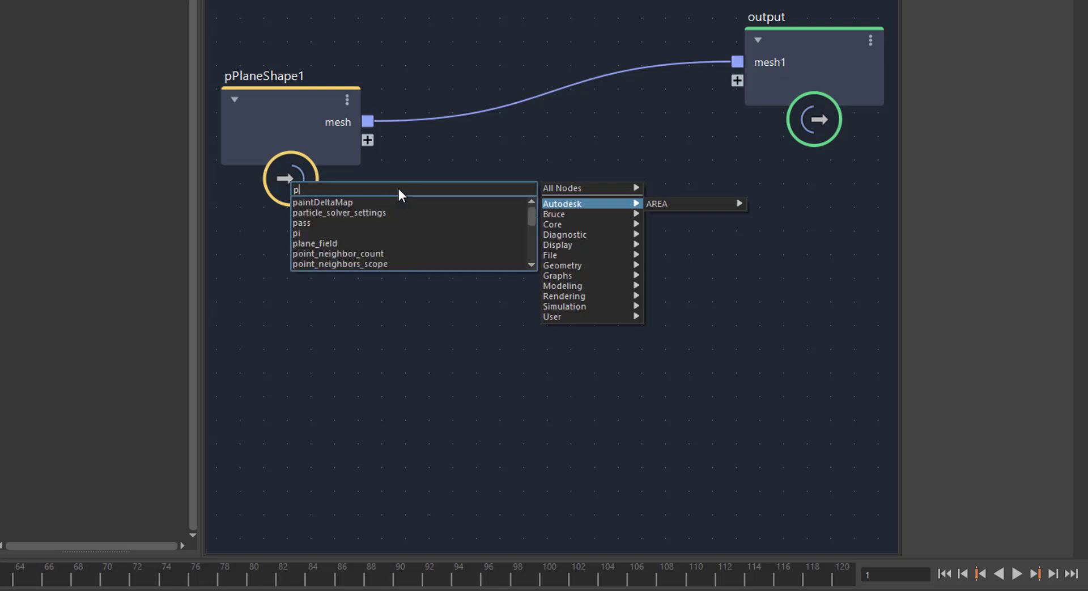
pyautogui.write('osition')
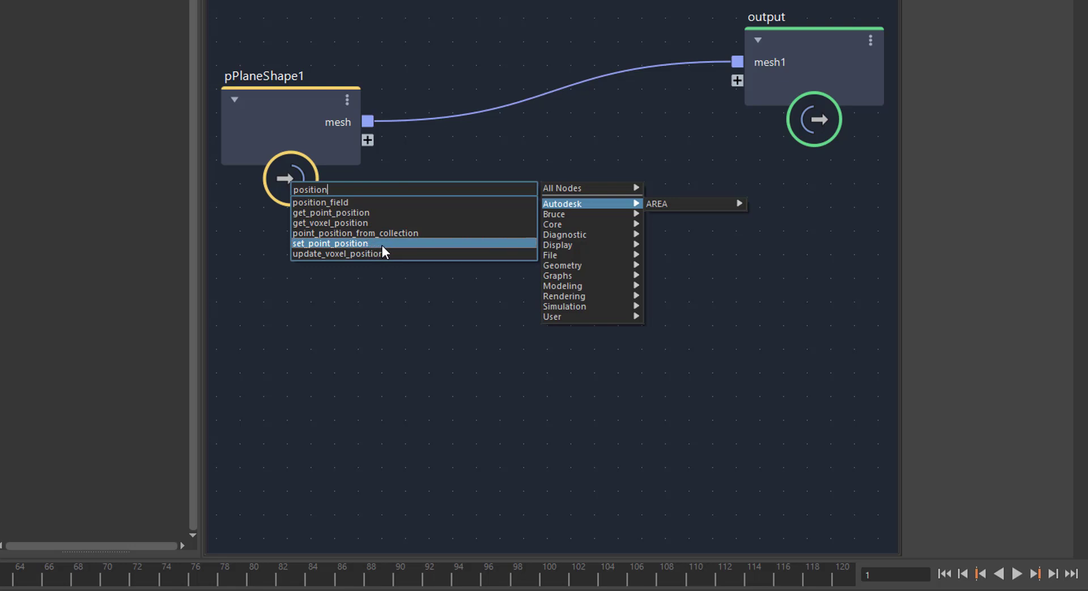
# - Add get_point_position, feed it pPlaneShape1's mesh via its geometry port, and show the Ports slides
pyautogui.click(384, 214)
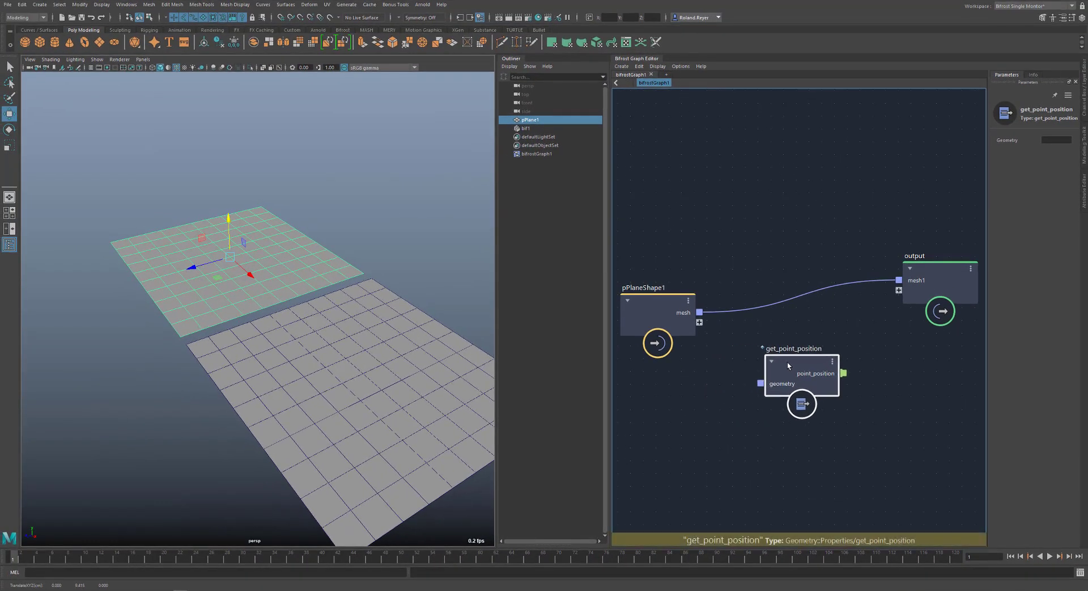
pyautogui.moveTo(610, 373); pyautogui.dragTo(406, 373)
pyautogui.scroll(5, 578, 412)
pyautogui.moveTo(585, 407); pyautogui.dragTo(889, 445, button='middle')
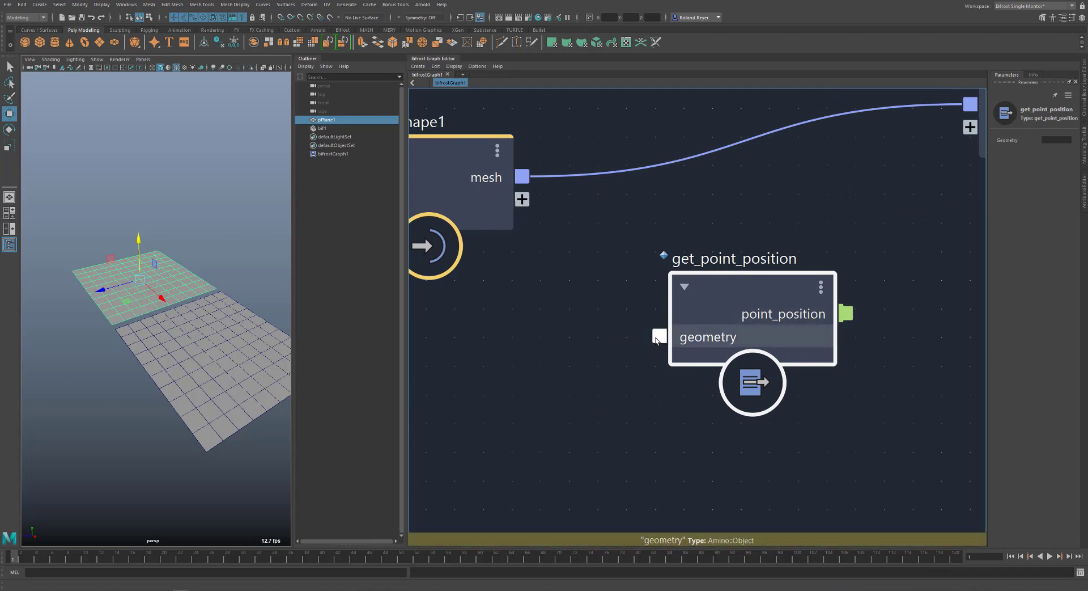
pyautogui.moveTo(522, 177); pyautogui.dragTo(667, 337)
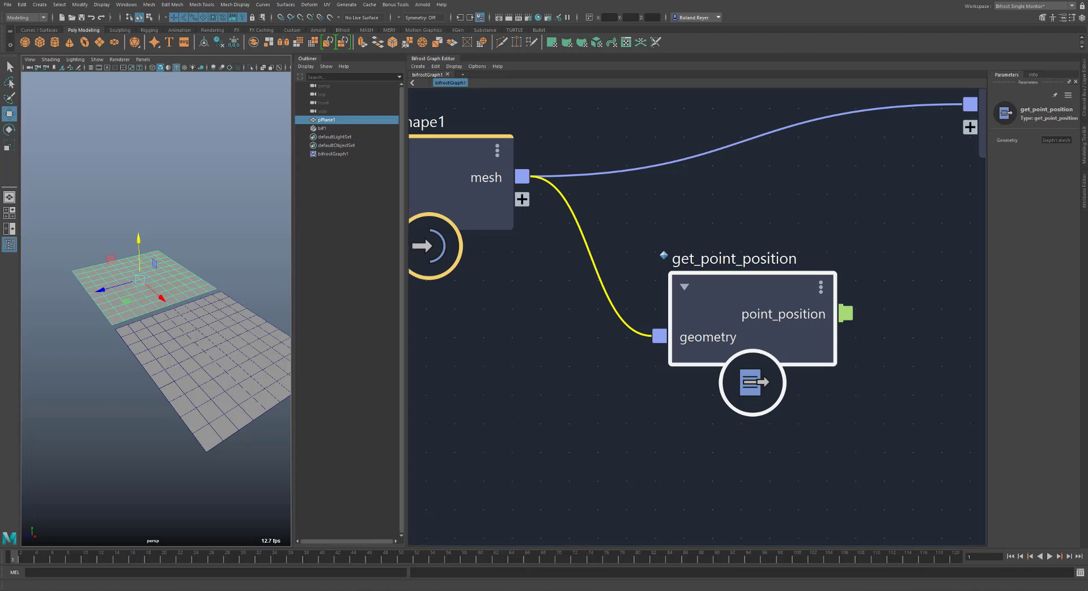
pyautogui.moveTo(1087, 54); pyautogui.dragTo(366, 56)
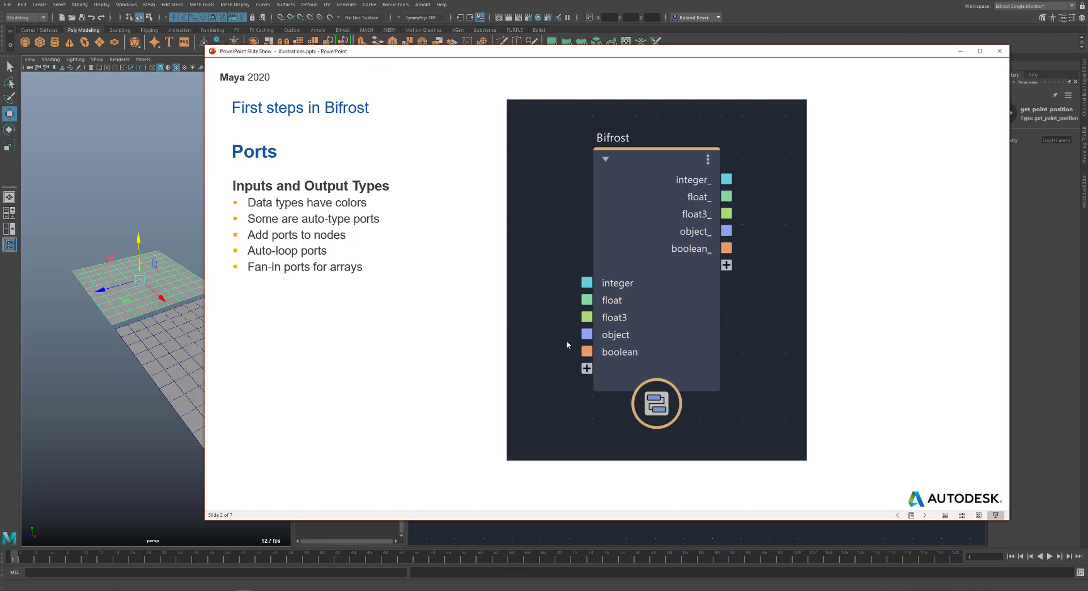
# - Step through the Ports slide callouts on the integer, float, float3, object and boolean ports
pyautogui.click(569, 376)
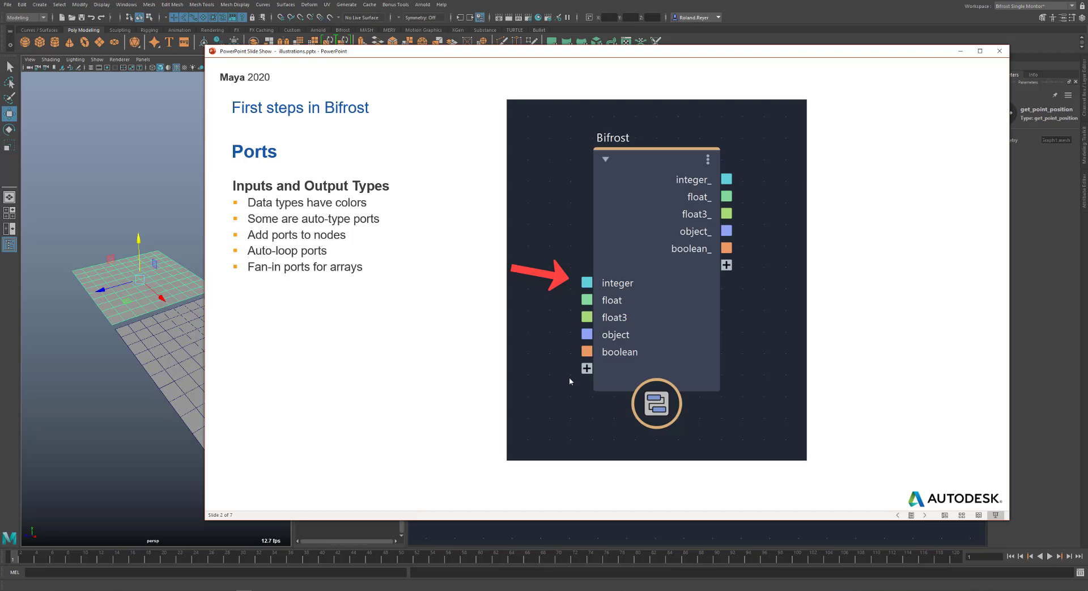
pyautogui.click(569, 376)
pyautogui.click(569, 376)
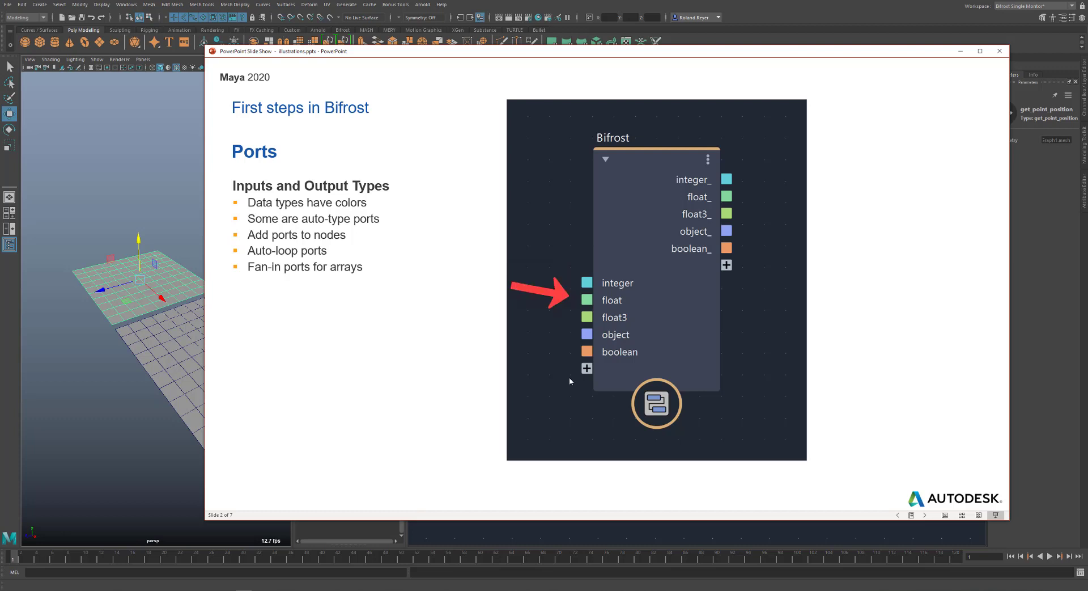
pyautogui.click(569, 377)
pyautogui.click(569, 377)
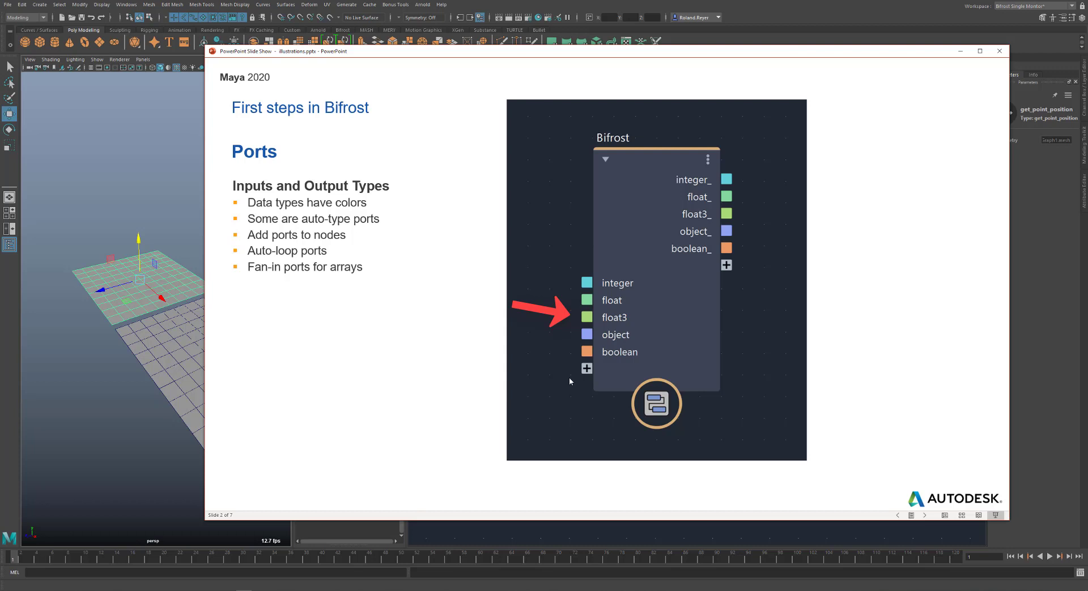
pyautogui.press('Right')
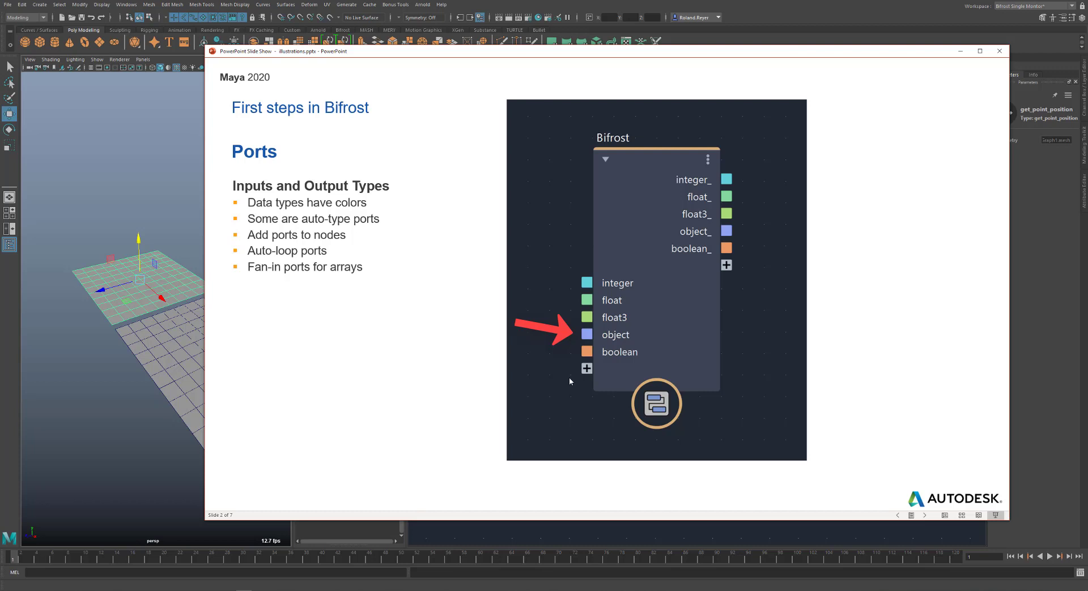
pyautogui.press('Right')
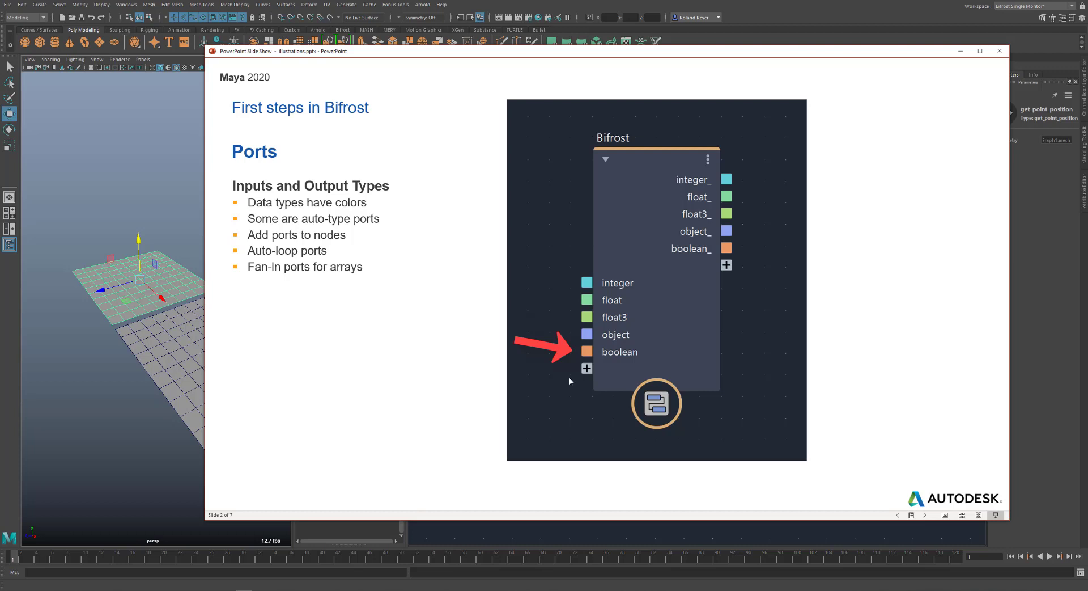
pyautogui.press('Right')
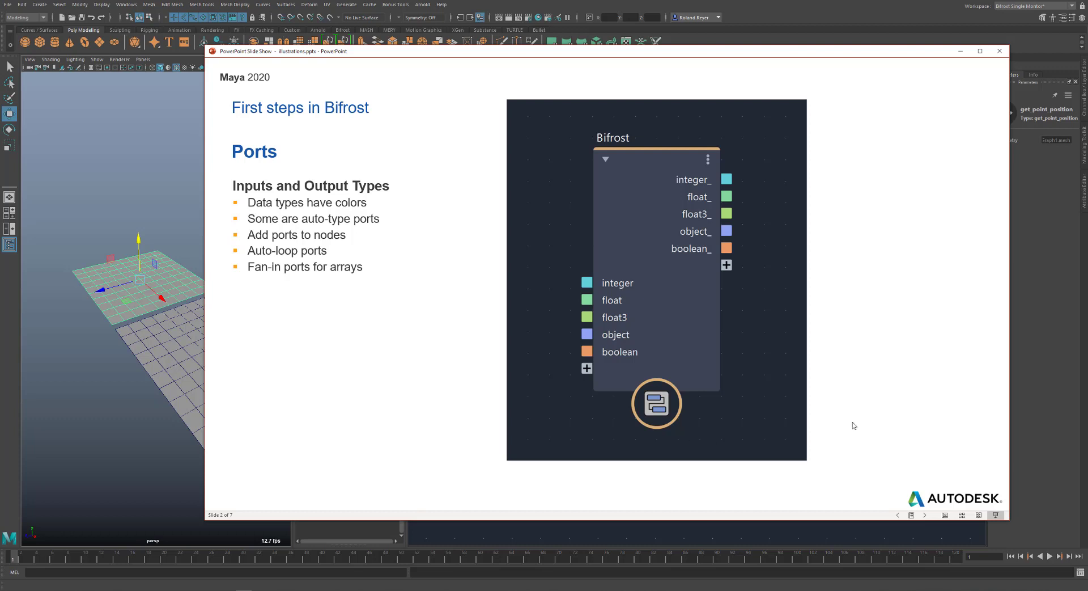
# - Show and hide the float3_ output's type and value readout, then reach the add-ports callout
pyautogui.press('Right')
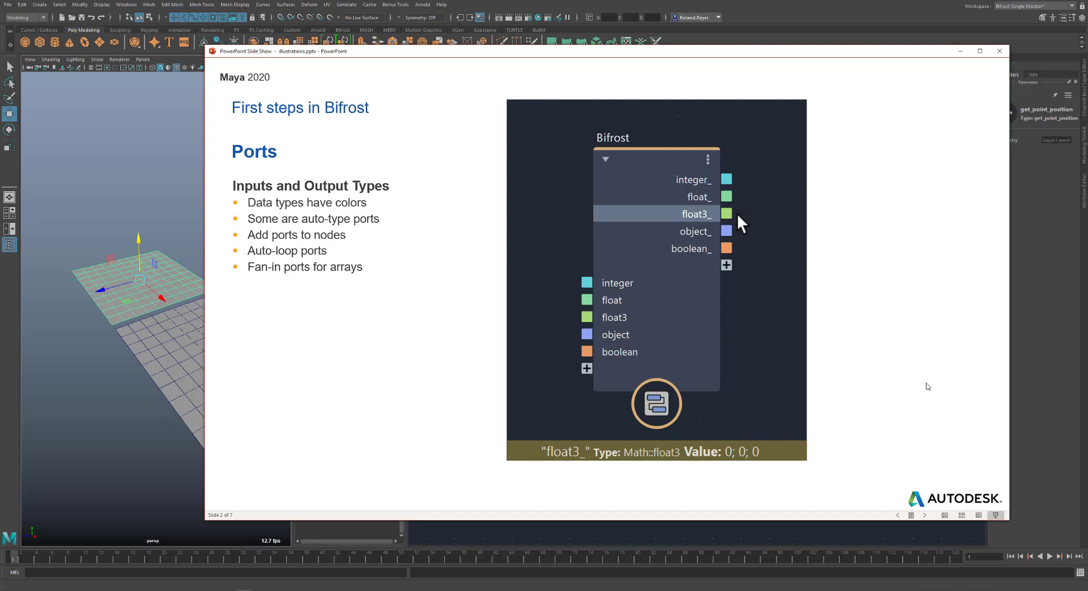
pyautogui.press('Right')
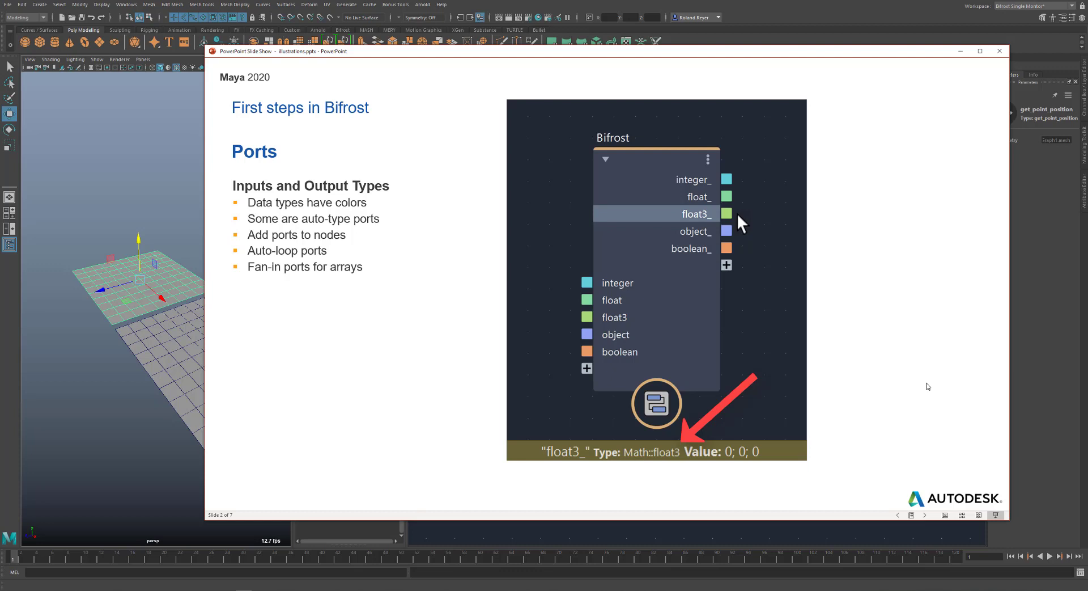
pyautogui.press('Right')
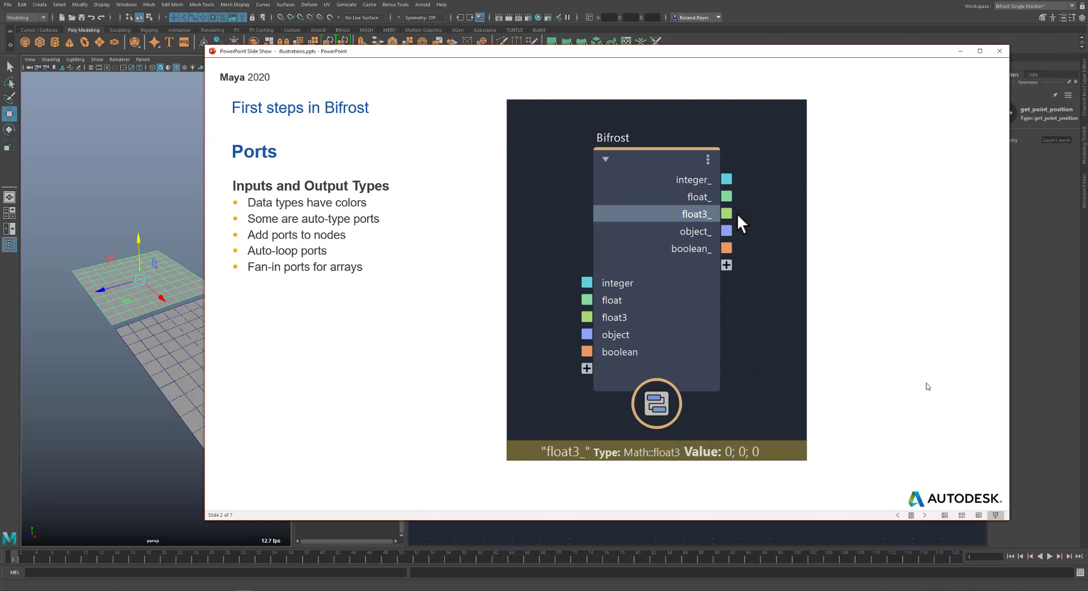
pyautogui.press('Right')
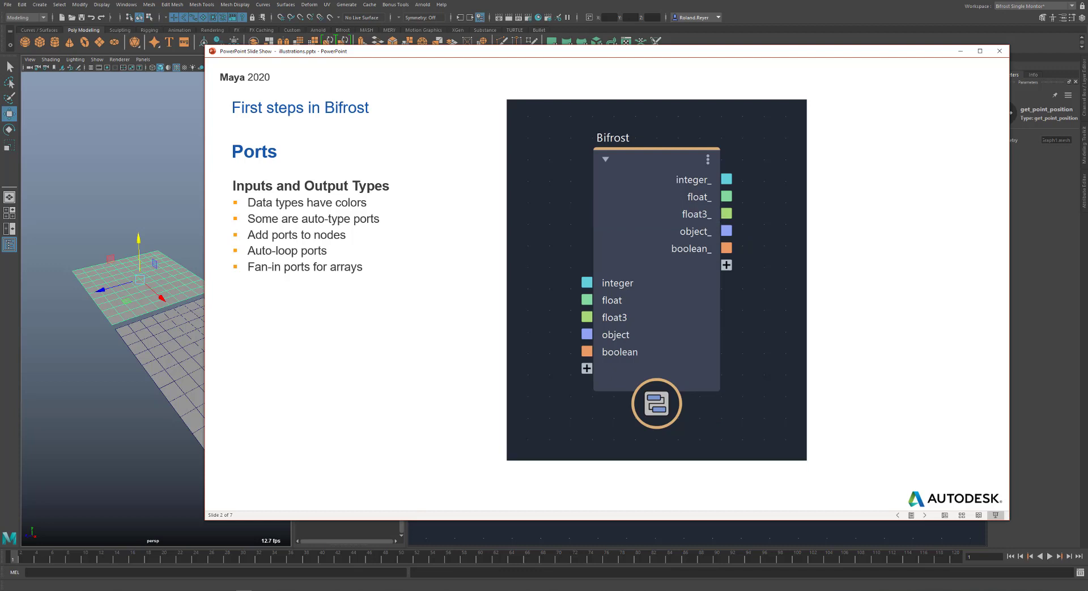
pyautogui.press('Right')
pyautogui.press('Right')
pyautogui.press('Right')
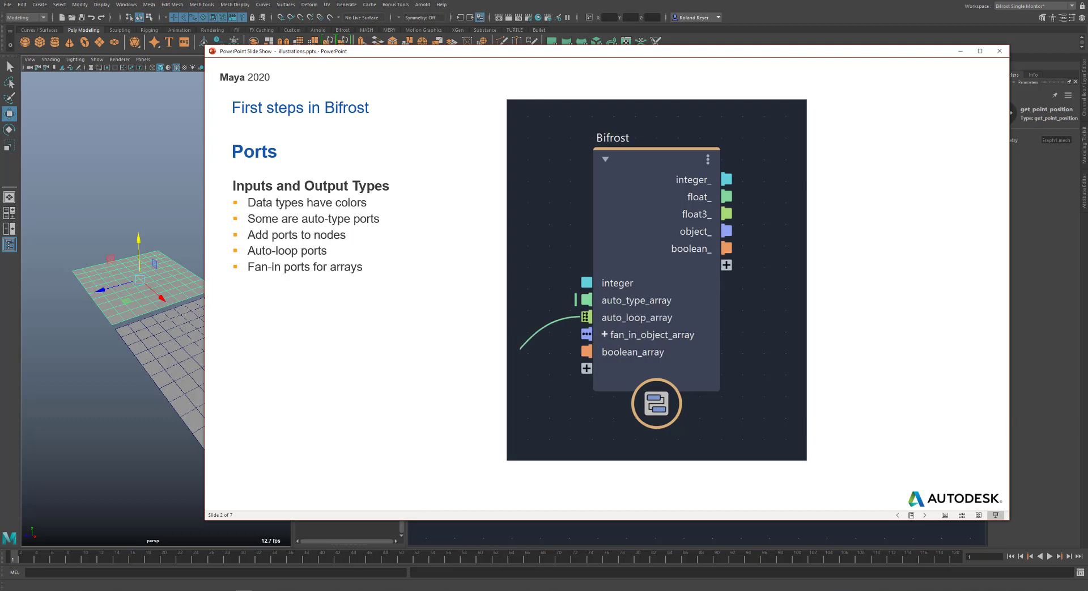
pyautogui.press('Right')
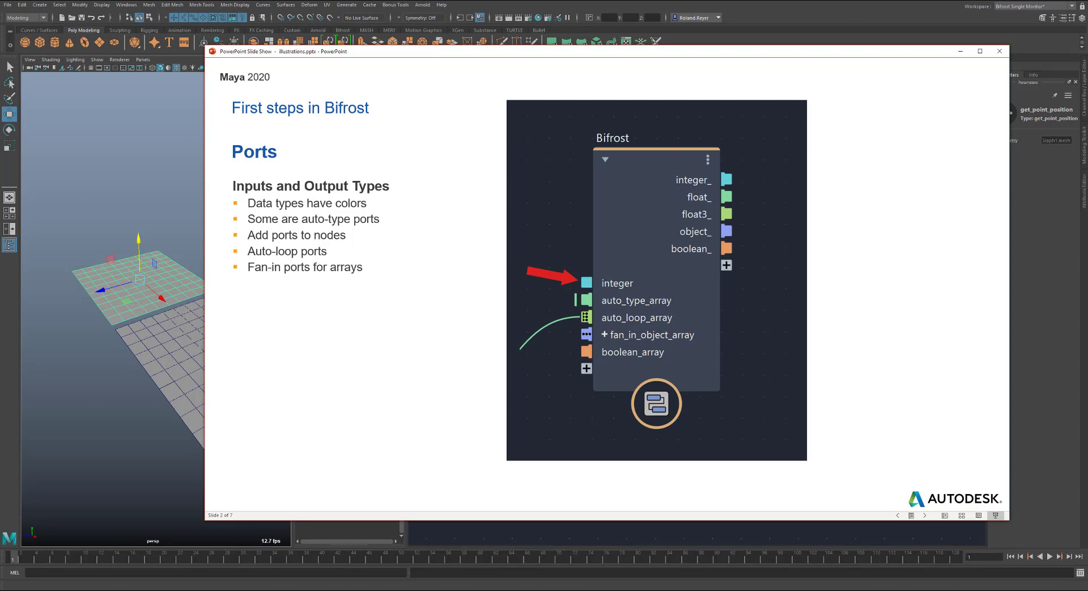
pyautogui.press('Right')
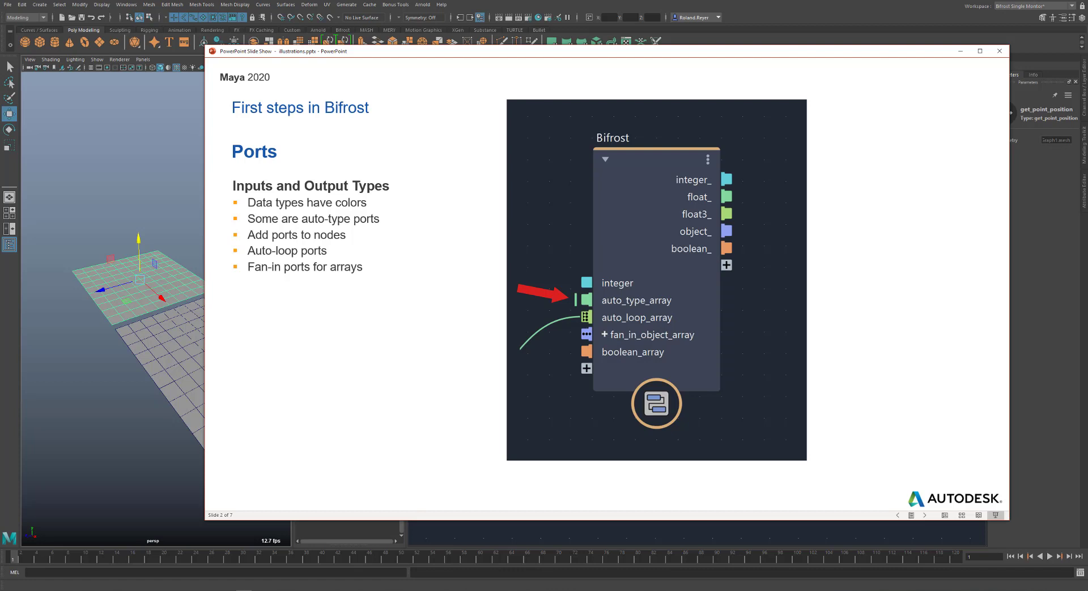
pyautogui.press('Right')
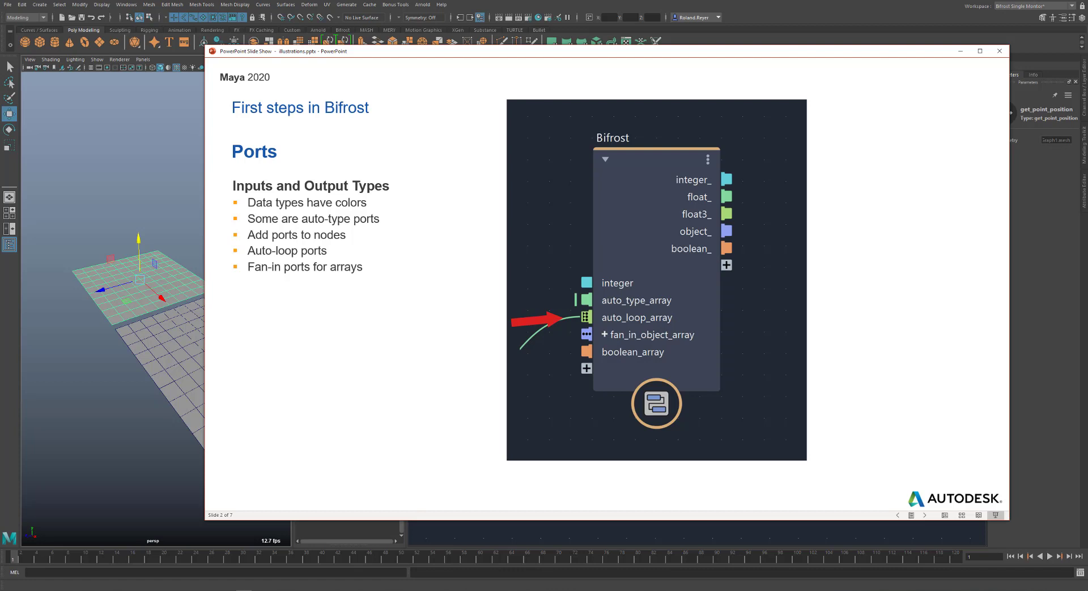
pyautogui.press('Right')
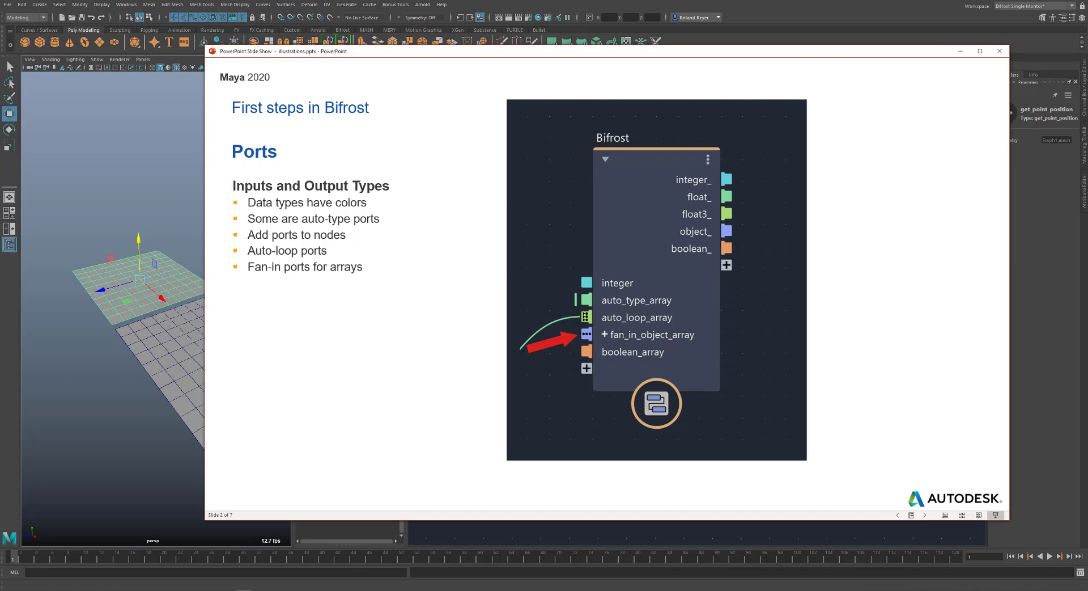
pyautogui.click(911, 355)
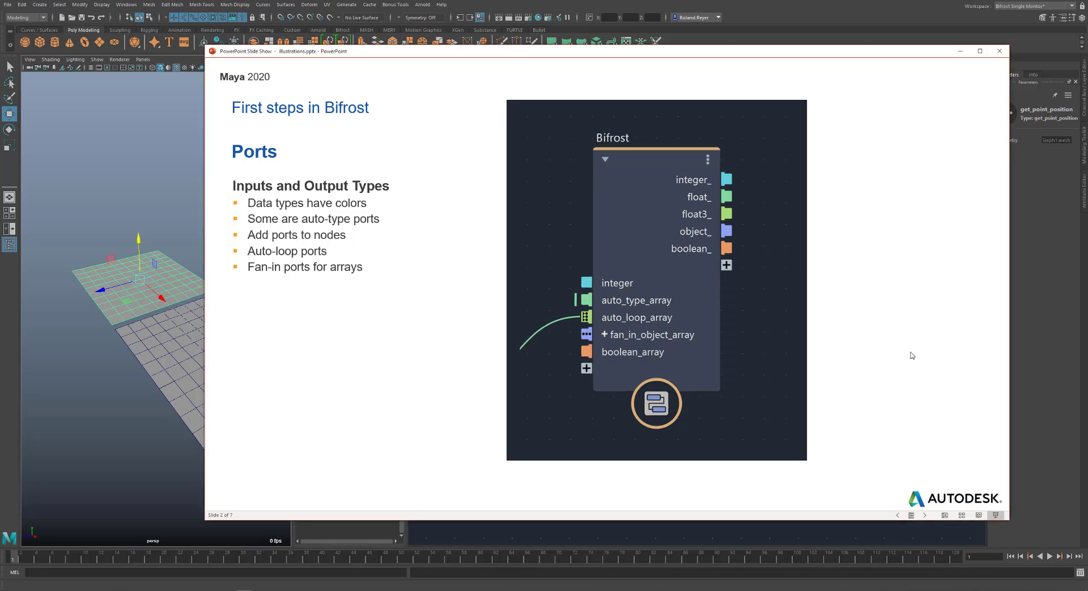
# - Advance to the Arrays slide, shorten the example arrays and show the array addition example
pyautogui.click(911, 355)
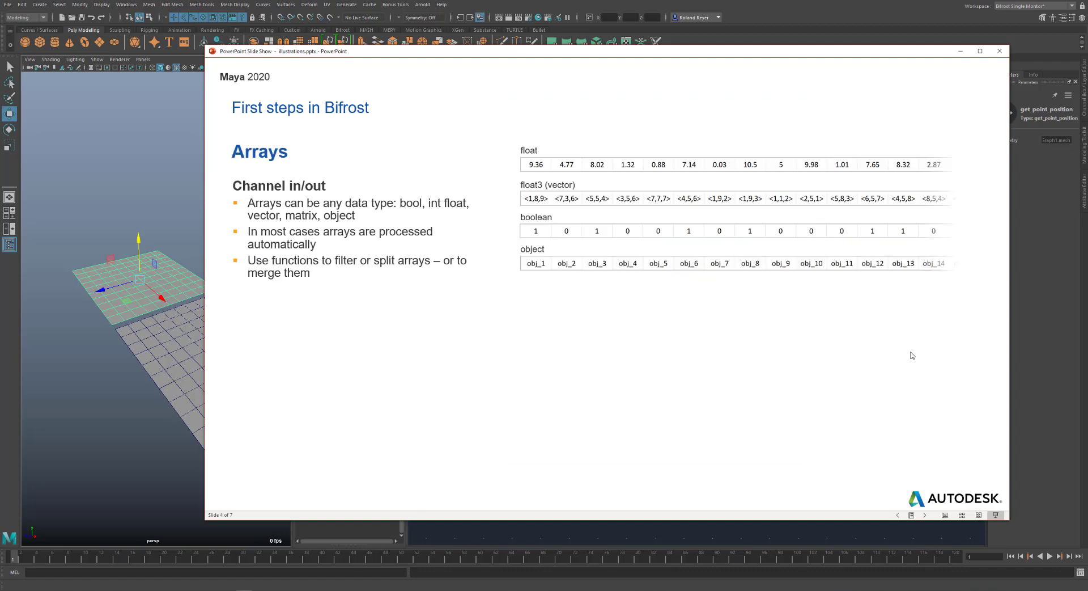
pyautogui.click(970, 303)
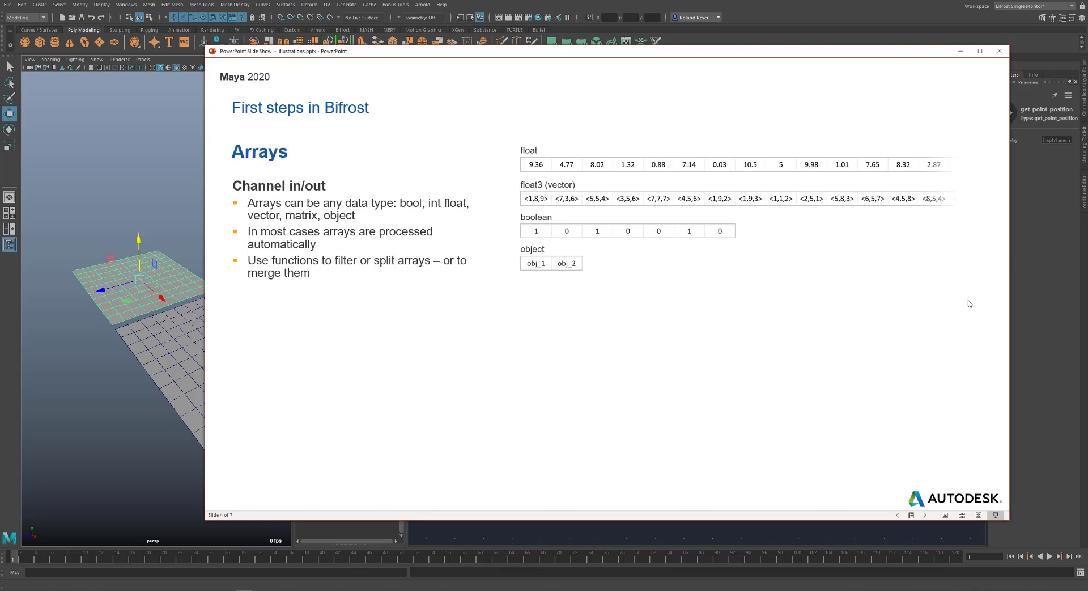
pyautogui.click(969, 303)
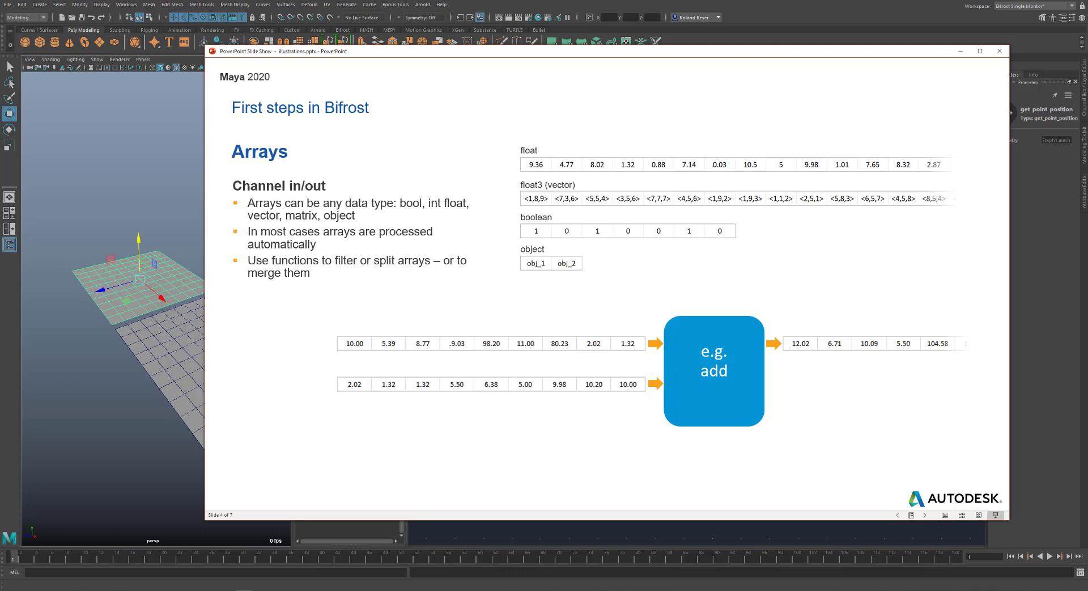
# - Reveal the input-array pairing arrows and the vector multiply example applied across the array
pyautogui.press('space')
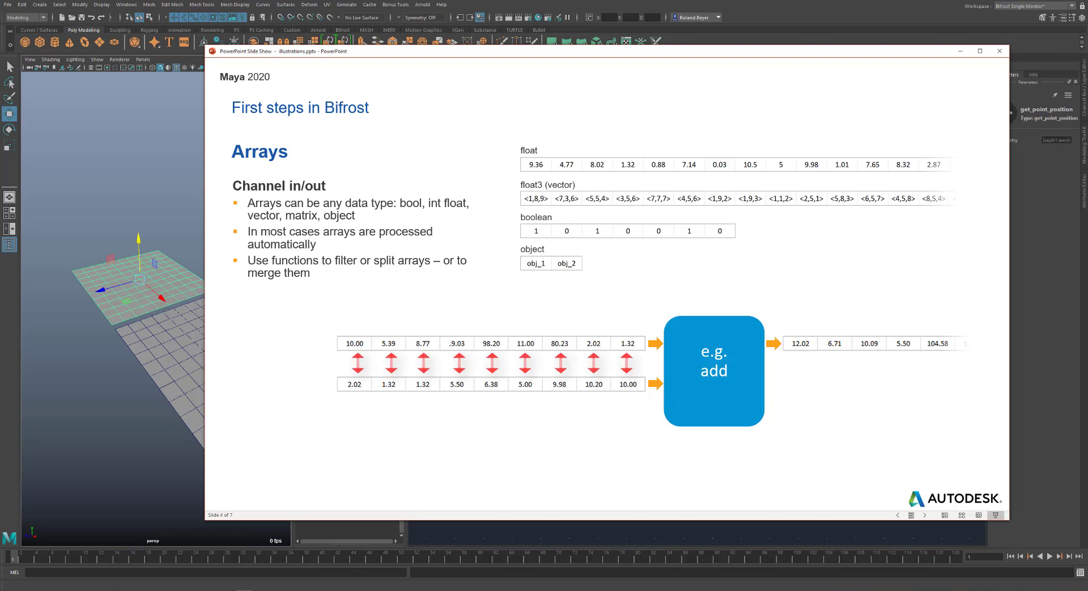
pyautogui.press('space')
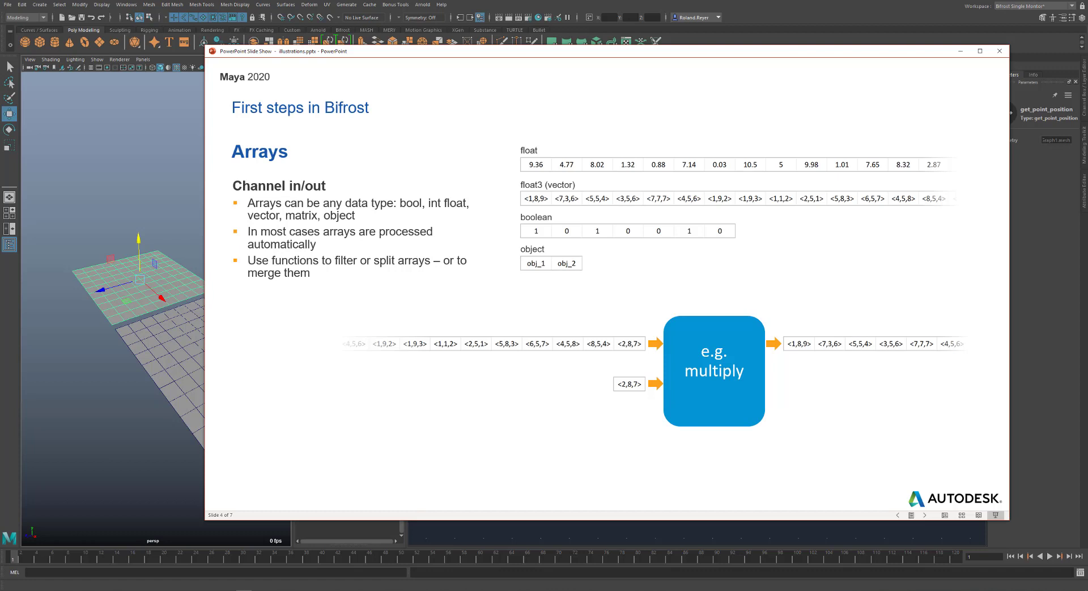
pyautogui.press('space')
pyautogui.press('space')
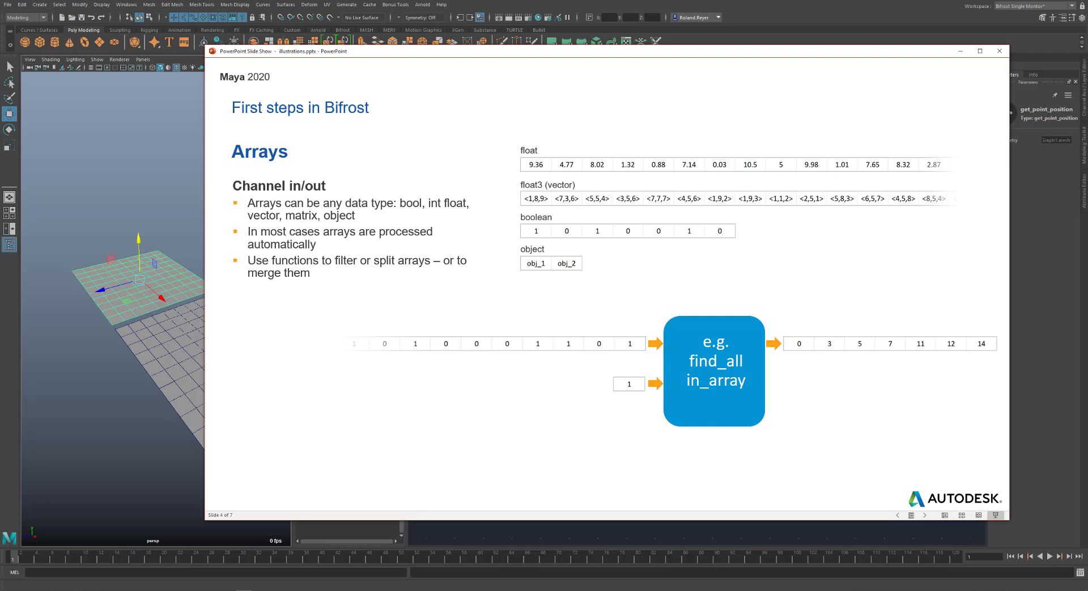
# - Return to Maya's Bifrost Graph Editor, clear the selection and pan to show all nodes
pyautogui.hotkey('alt', 'Tab')
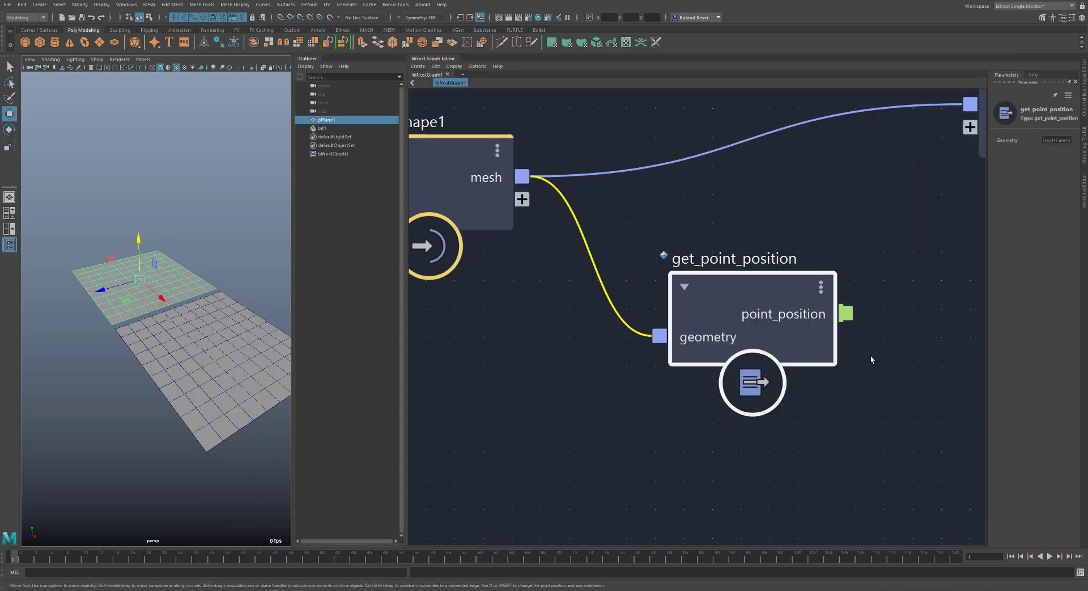
pyautogui.click(879, 365)
pyautogui.moveTo(845, 318)
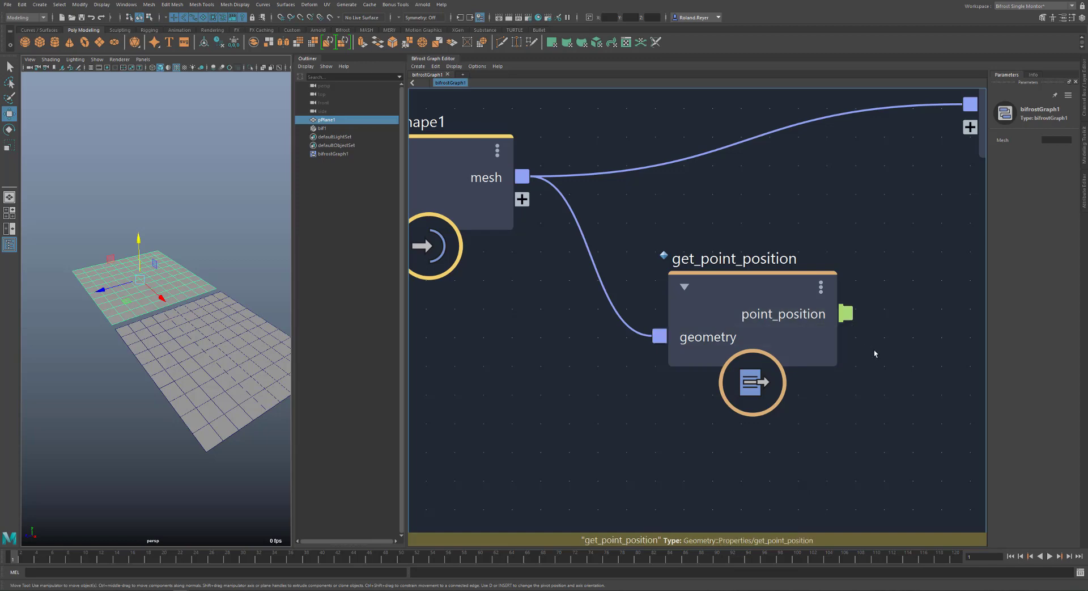
pyautogui.scroll(-5, 867, 357)
pyautogui.moveTo(870, 374); pyautogui.dragTo(832, 410, button='middle')
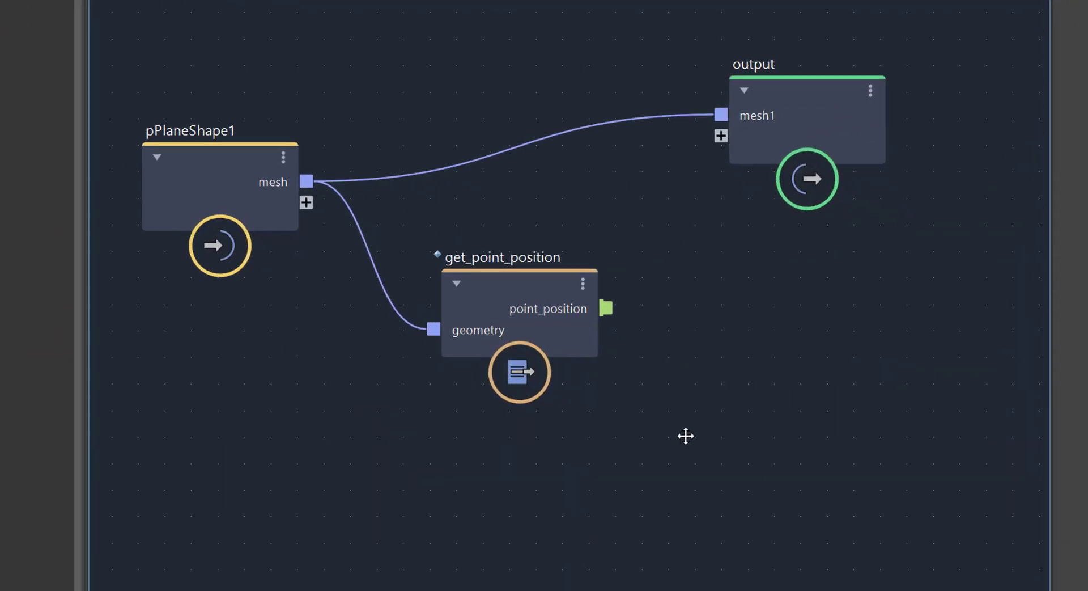
# - Move the output node to the right and pull a wire from point_position
pyautogui.moveTo(928, 200); pyautogui.dragTo(1086, 248)
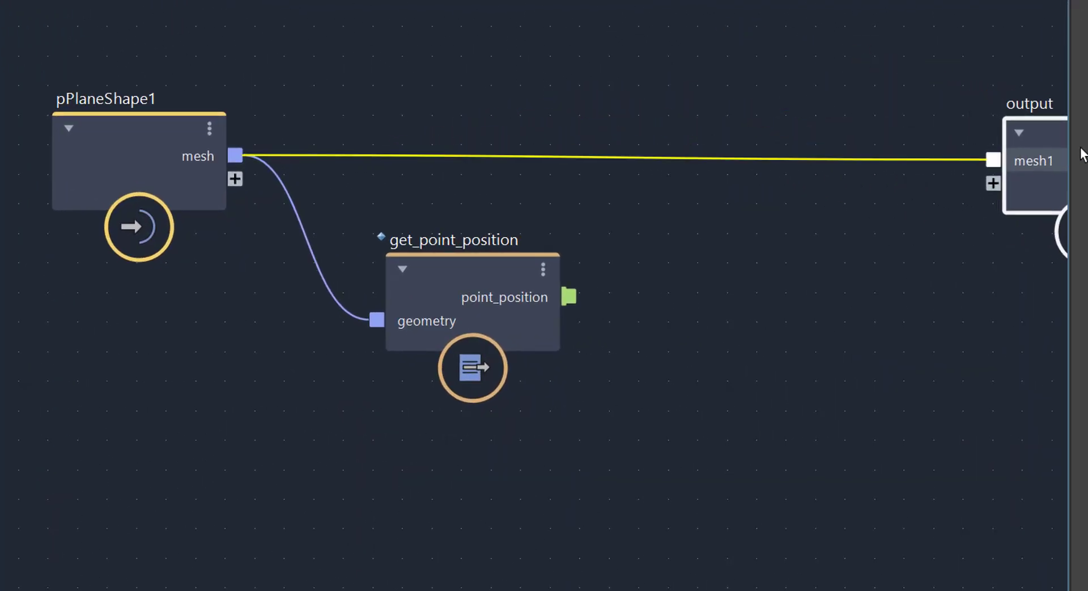
pyautogui.moveTo(1083, 154); pyautogui.dragTo(1087, 156)
pyautogui.moveTo(586, 300); pyautogui.dragTo(674, 377)
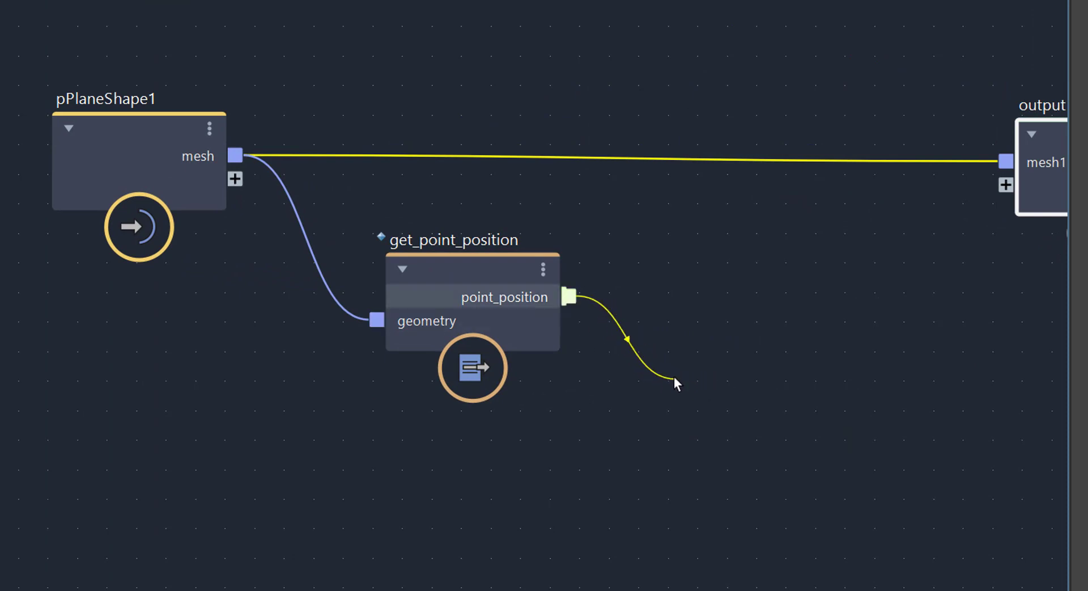
# - Create an add node fed by point_position and line it up with get_point_position
pyautogui.press('Tab')
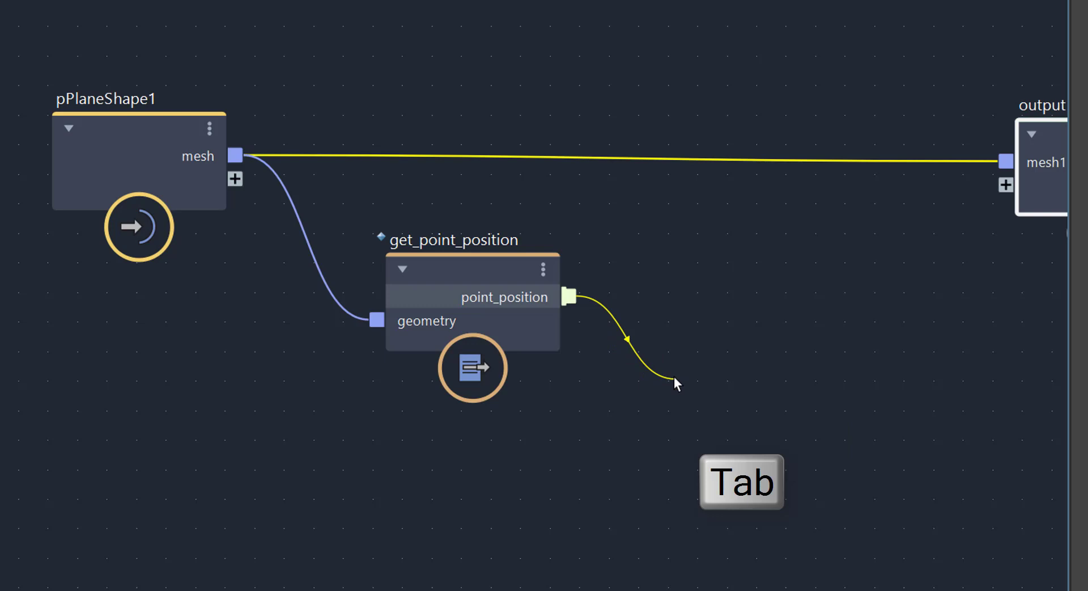
pyautogui.write('a')
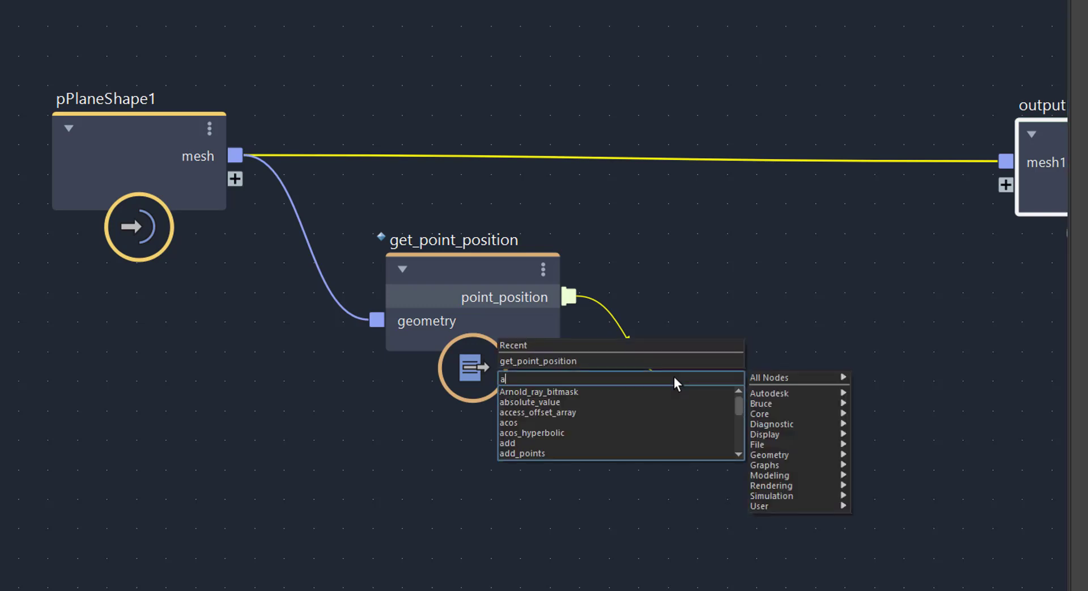
pyautogui.write('dd')
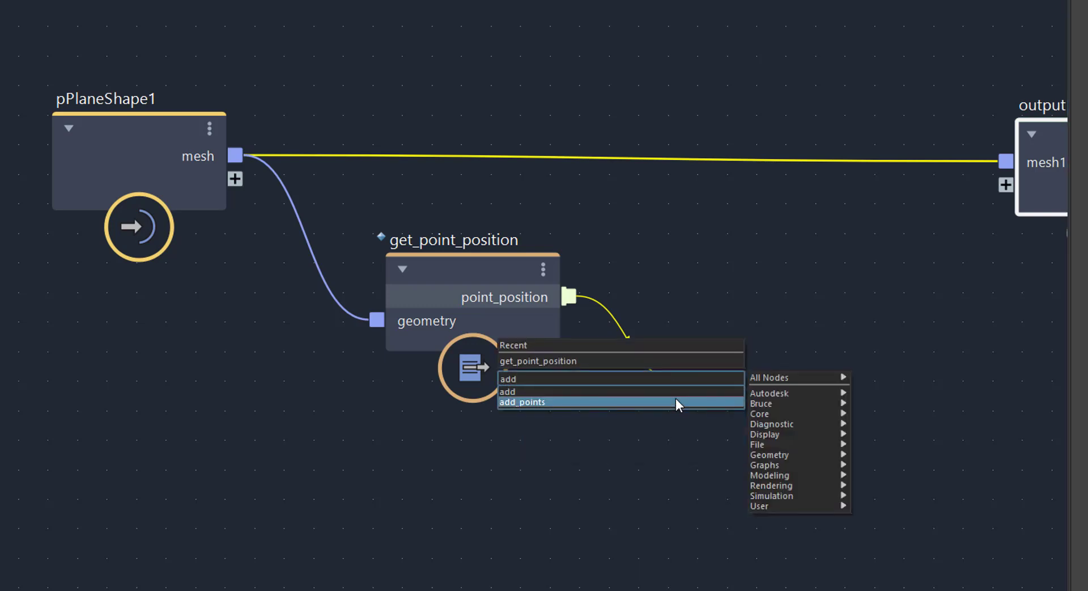
pyautogui.click(665, 391)
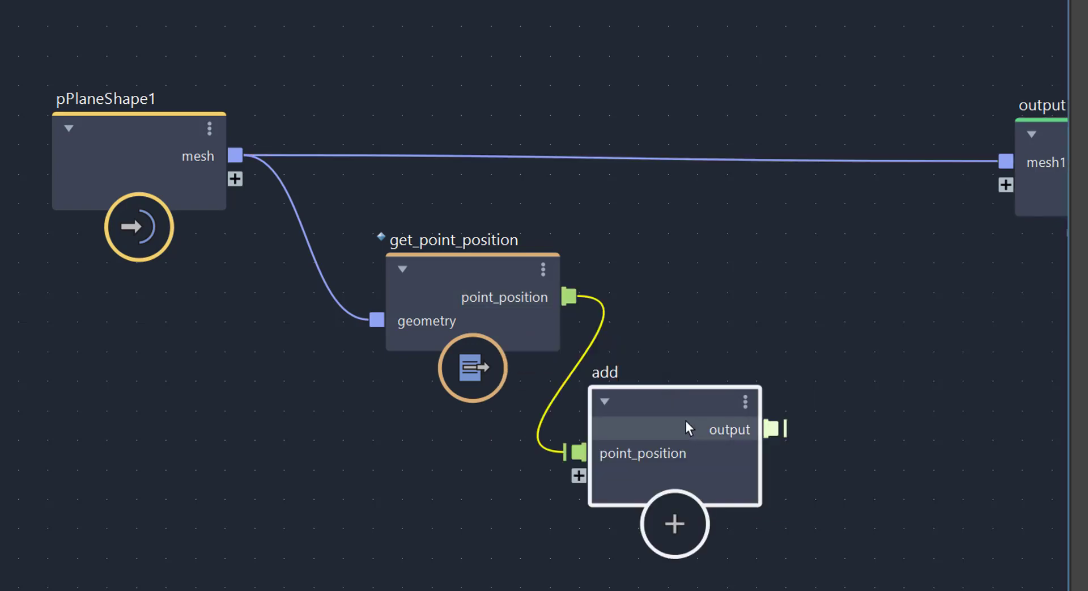
pyautogui.moveTo(690, 427); pyautogui.dragTo(775, 281)
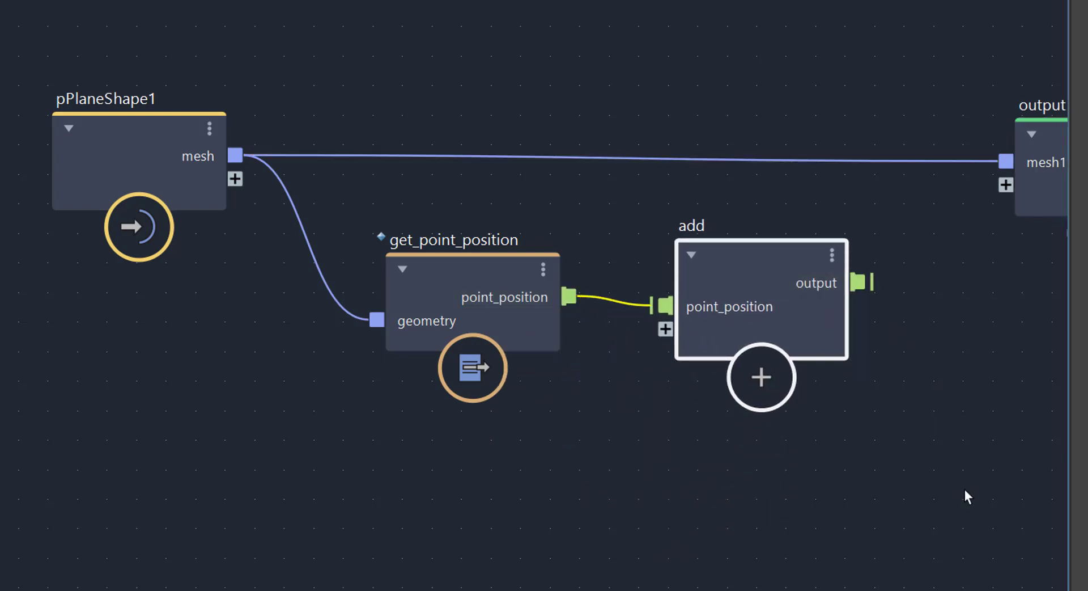
# - Move the output node further right to make room beside the add node
pyautogui.moveTo(955, 495); pyautogui.dragTo(617, 505, button='middle')
pyautogui.click(886, 200)
pyautogui.moveTo(884, 198); pyautogui.dragTo(1077, 185)
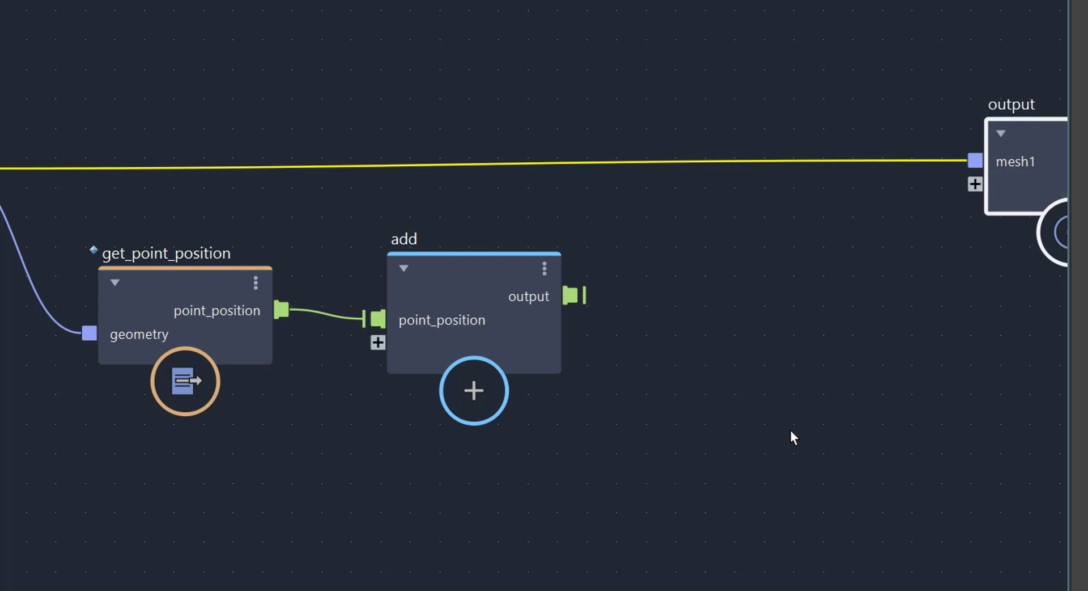
pyautogui.click(669, 428)
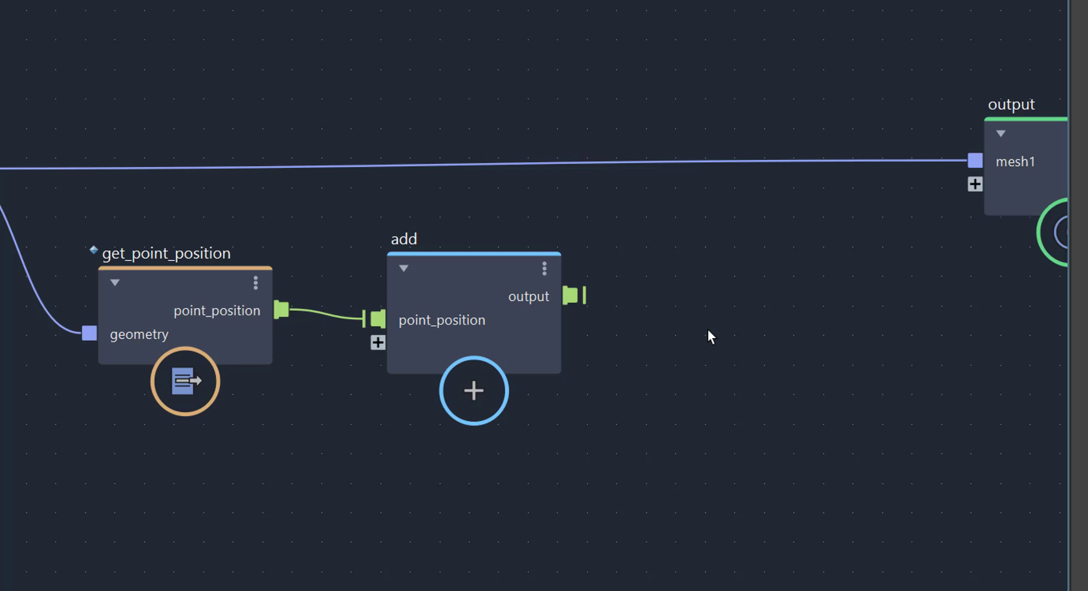
# - Create a set_point_position node via 'spp' and place it between add and output
pyautogui.press('Tab')
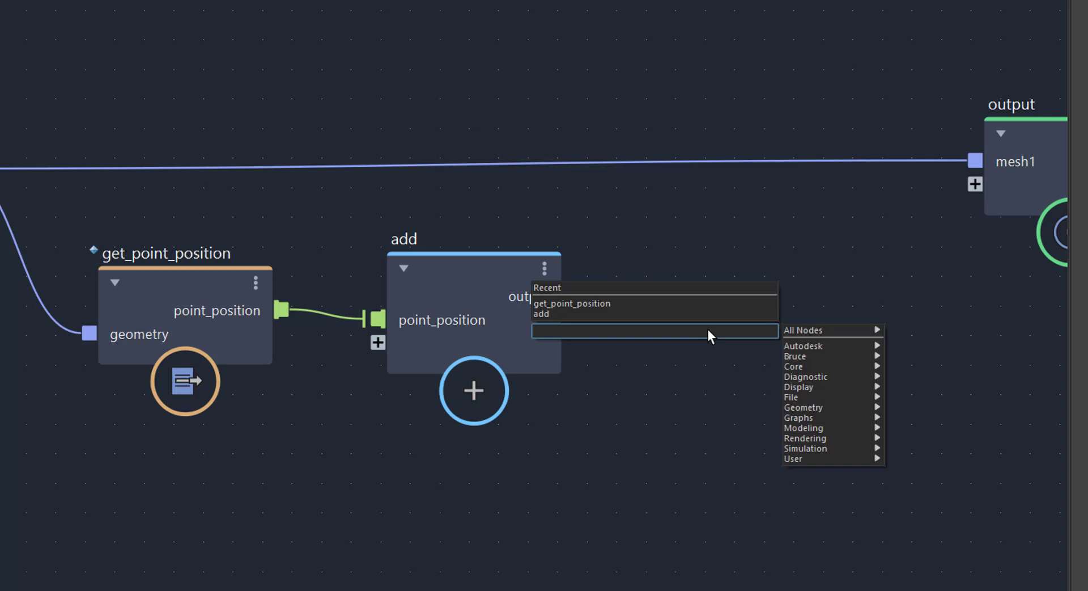
pyautogui.write('spp')
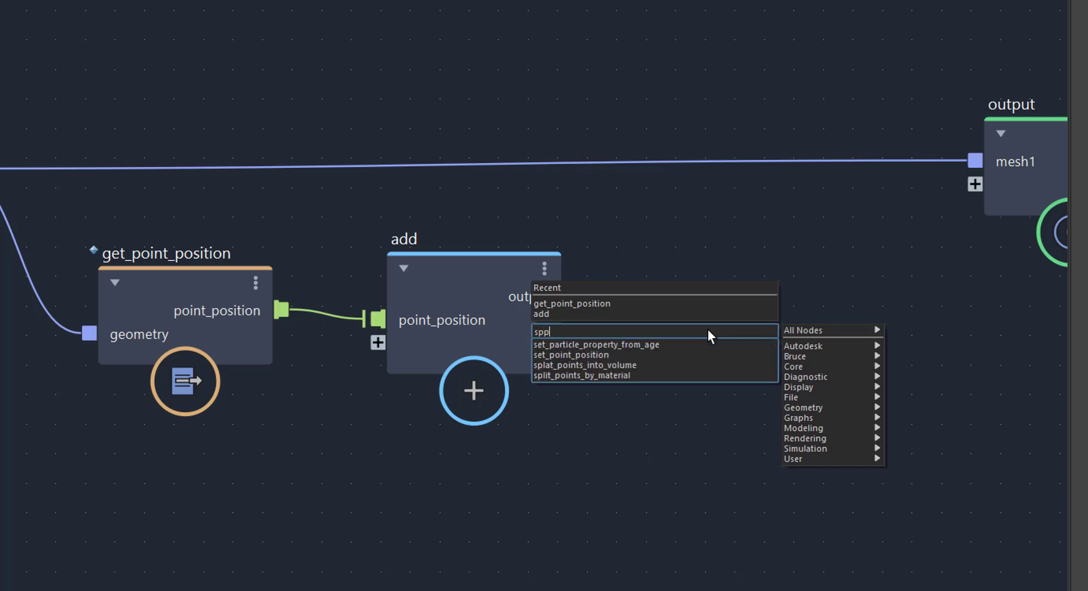
pyautogui.click(641, 354)
pyautogui.moveTo(694, 353); pyautogui.dragTo(747, 209)
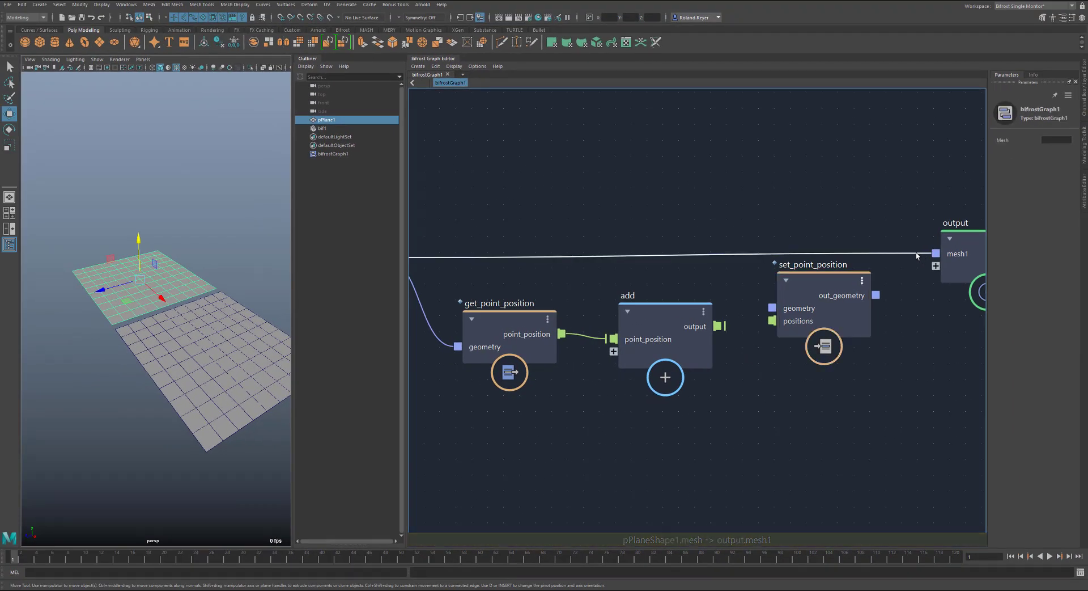
# - Wire mesh into geometry, add's result into positions, and out_geometry into output mesh1
pyautogui.moveTo(953, 213); pyautogui.dragTo(702, 238)
pyautogui.moveTo(752, 273); pyautogui.dragTo(772, 307)
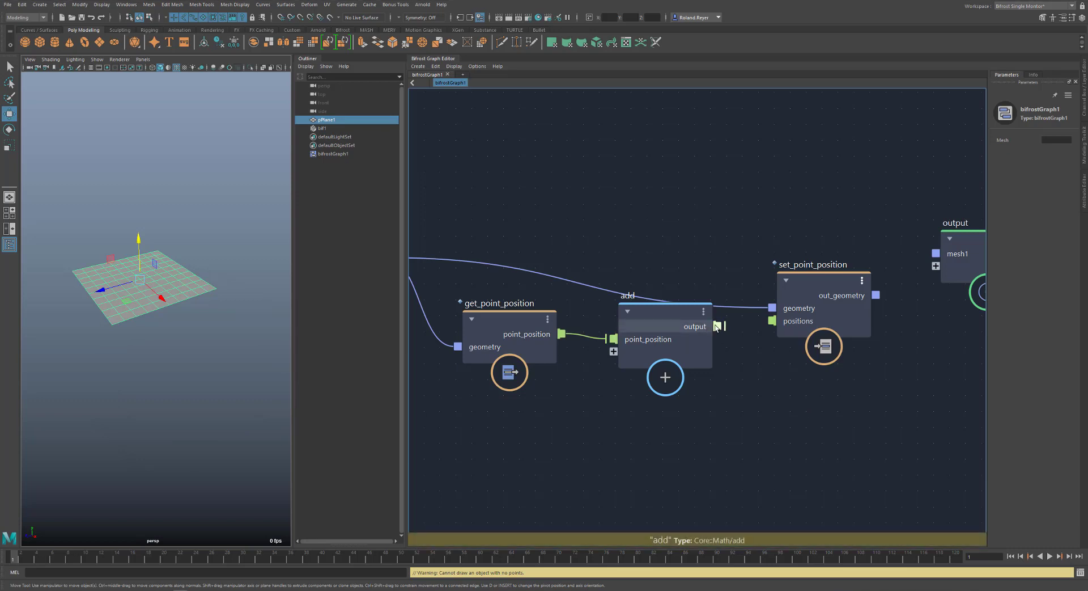
pyautogui.moveTo(719, 325); pyautogui.dragTo(772, 321)
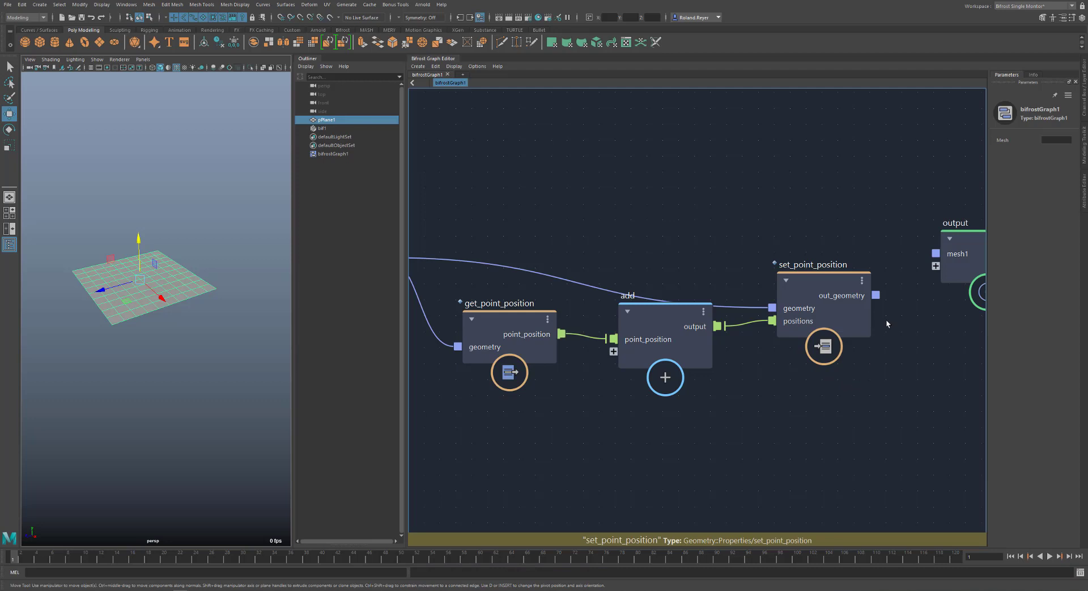
pyautogui.moveTo(888, 287); pyautogui.dragTo(936, 253)
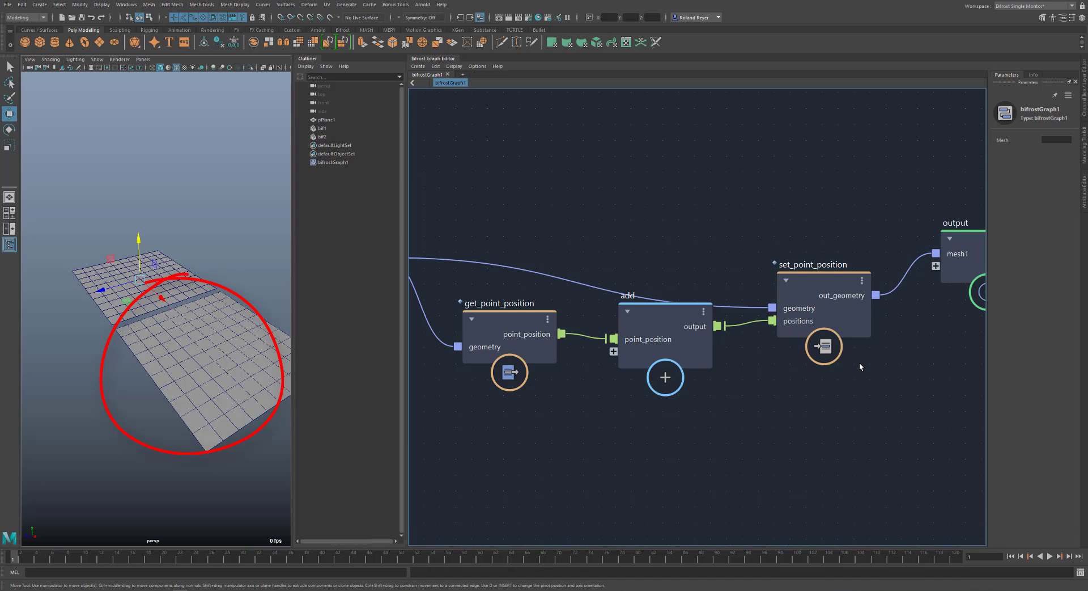
# - Create a value node feeding add's second input and place it below add
pyautogui.press('a')
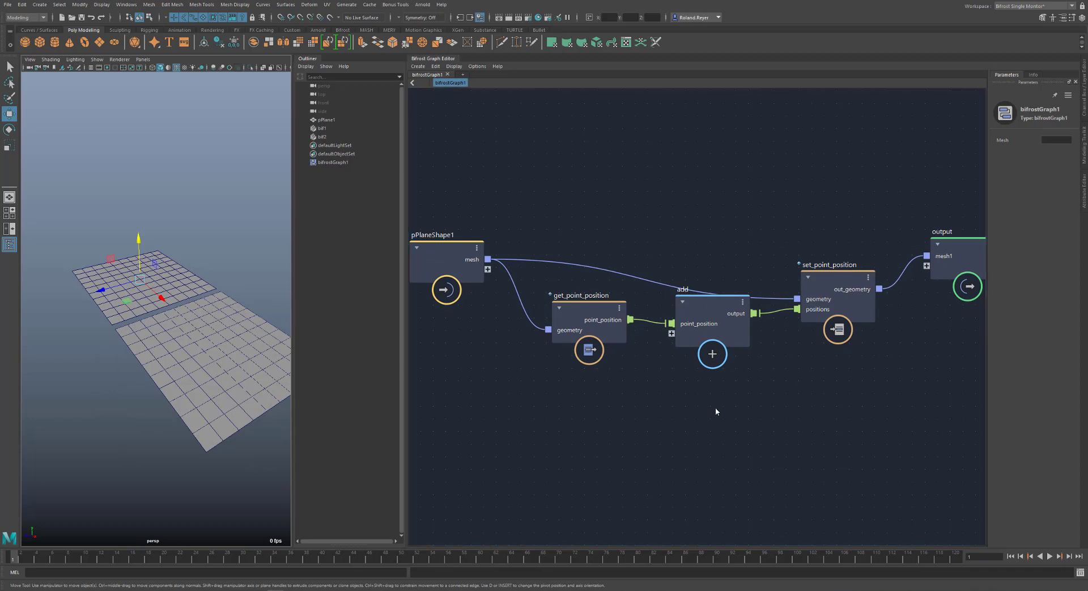
pyautogui.moveTo(672, 333); pyautogui.dragTo(617, 410)
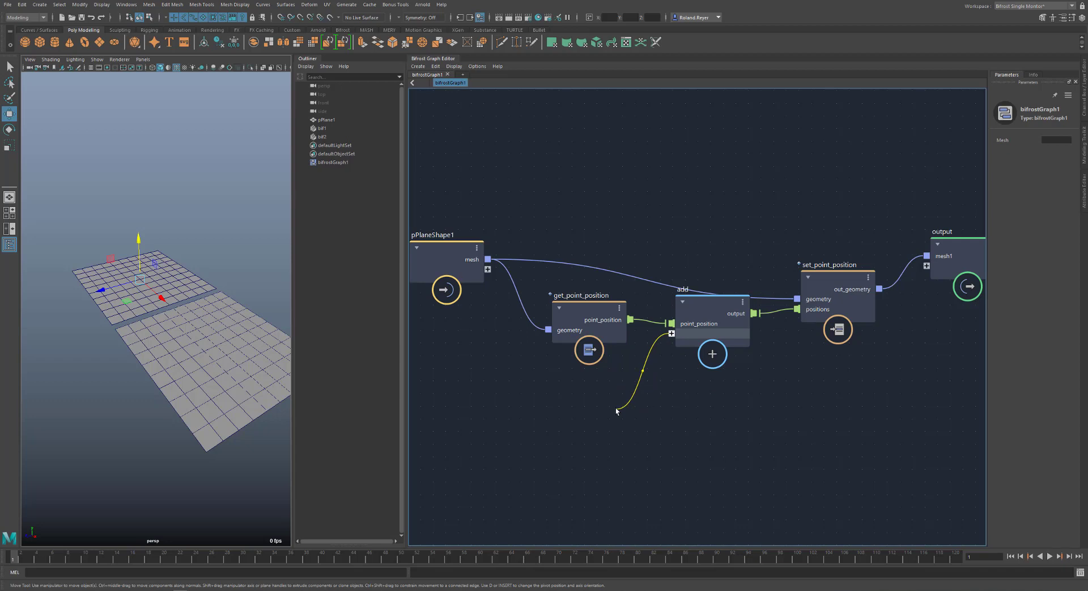
pyautogui.rightClick(619, 412)
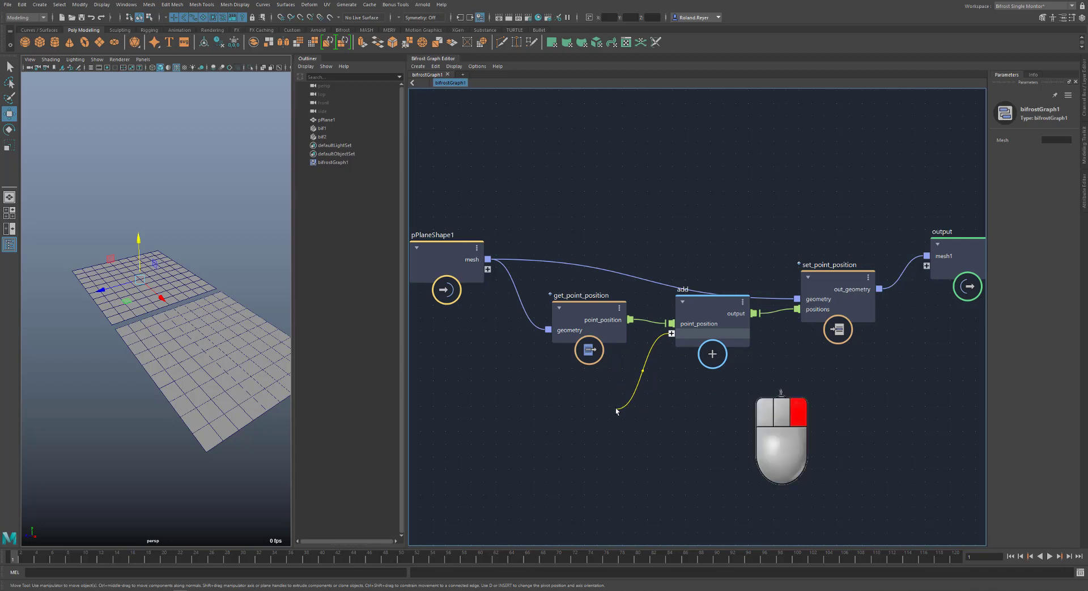
pyautogui.rightClick(672, 334)
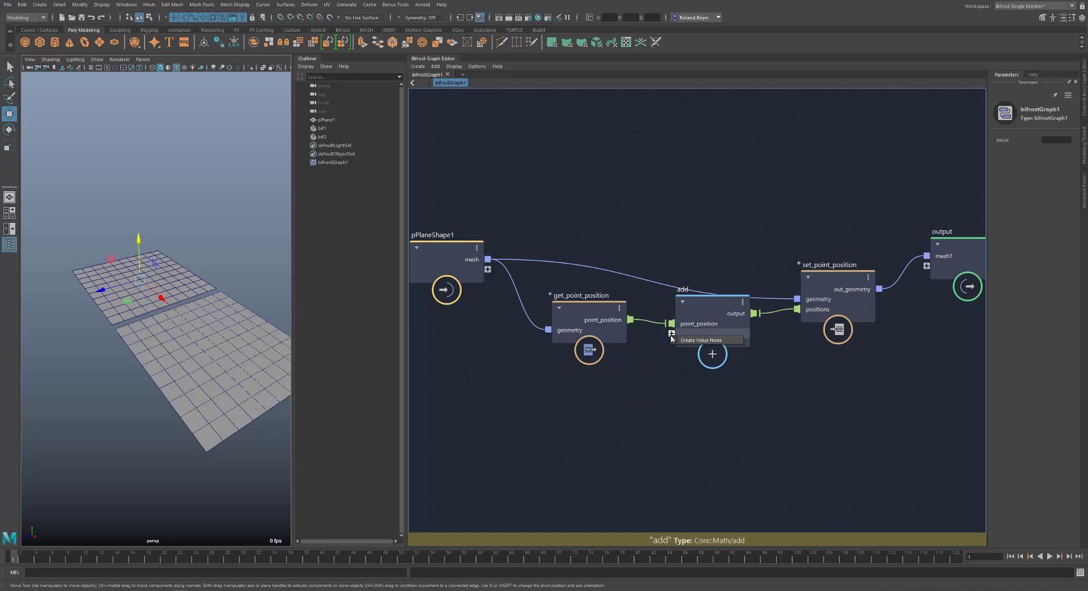
pyautogui.click(686, 340)
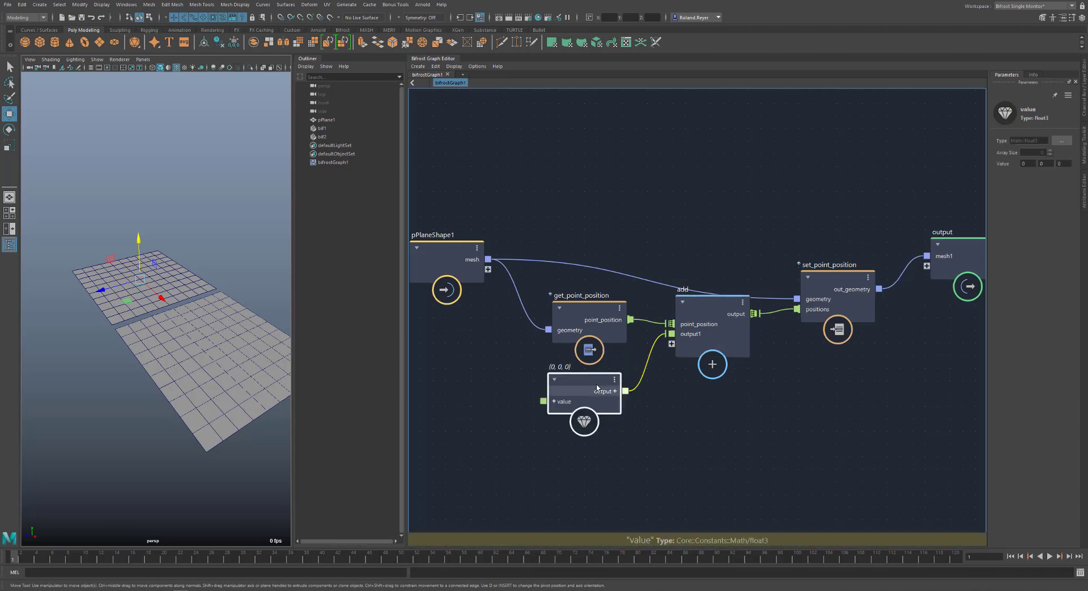
pyautogui.moveTo(596, 387); pyautogui.dragTo(611, 400)
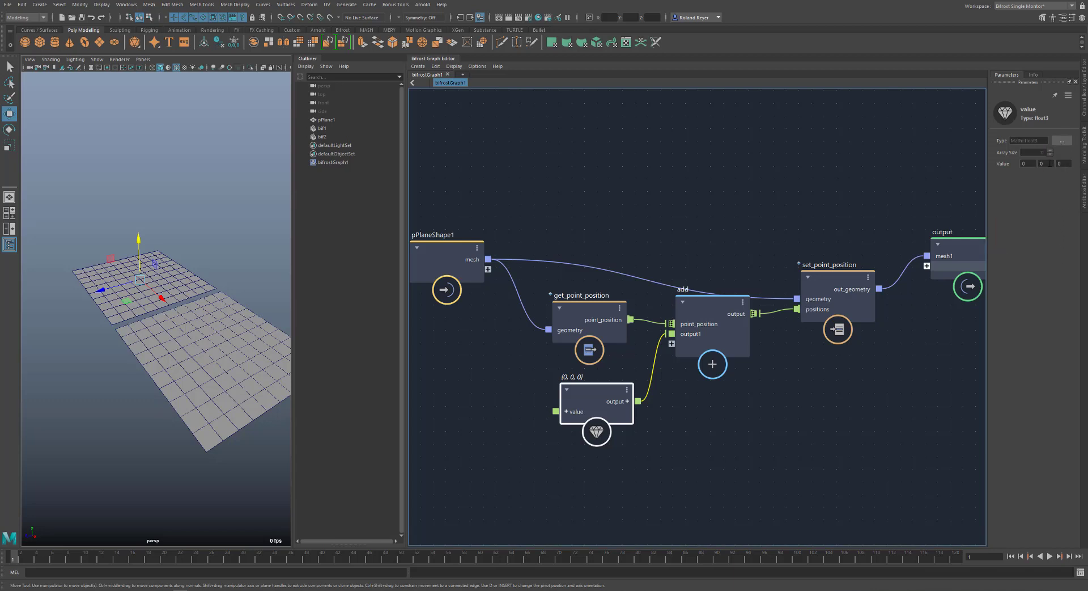
# - Set the value's Y component to 3 and orbit to view the raised plane
pyautogui.click(1043, 163)
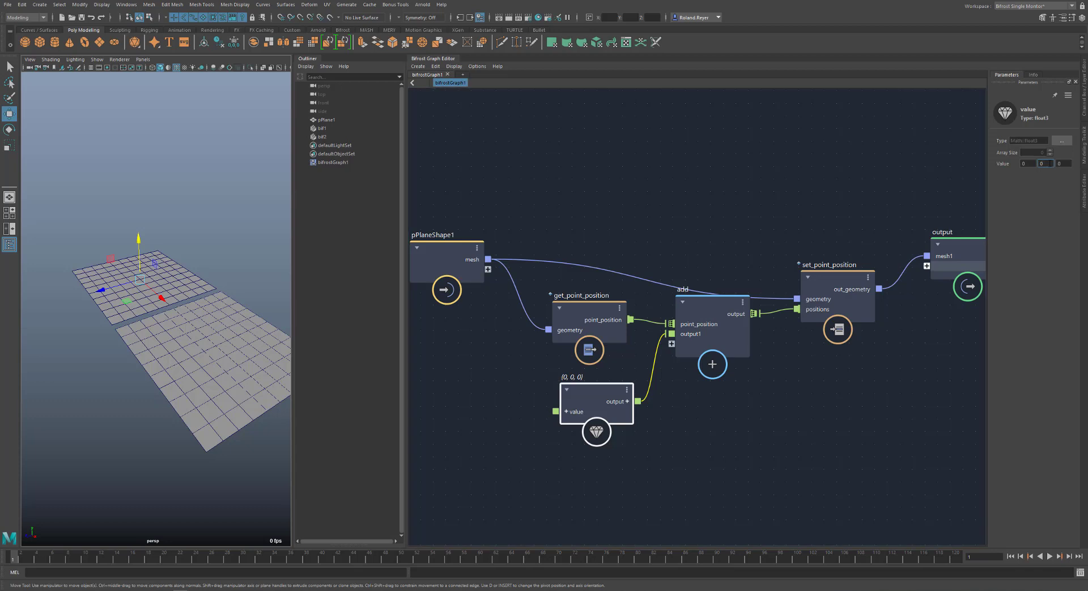
pyautogui.press('Return')
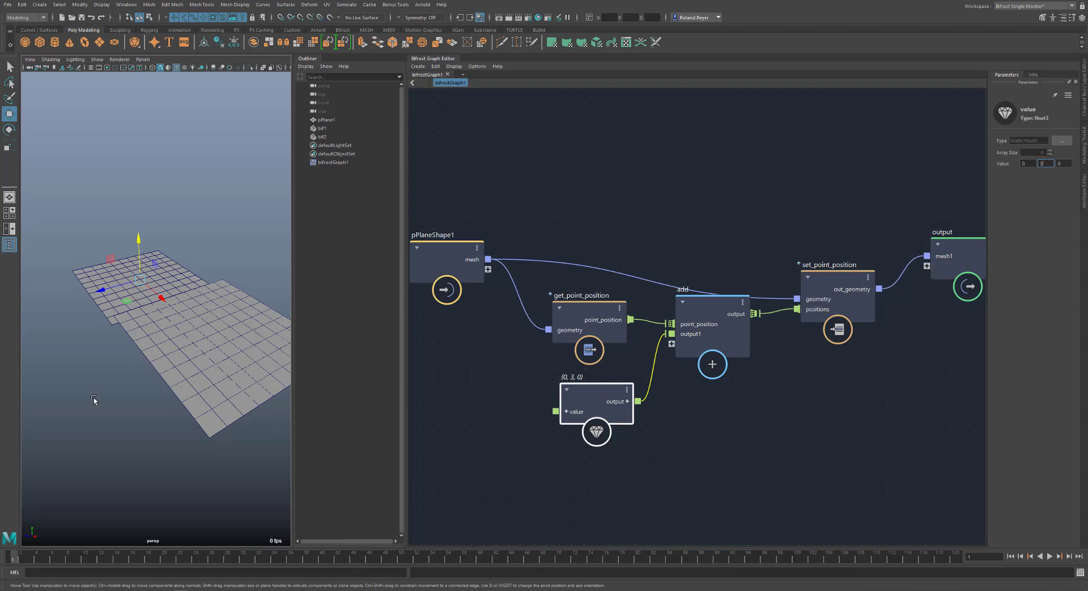
pyautogui.keyDown('alt'); pyautogui.moveTo(85, 425); pyautogui.dragTo(135, 416); pyautogui.keyUp('alt')
pyautogui.click(243, 267)
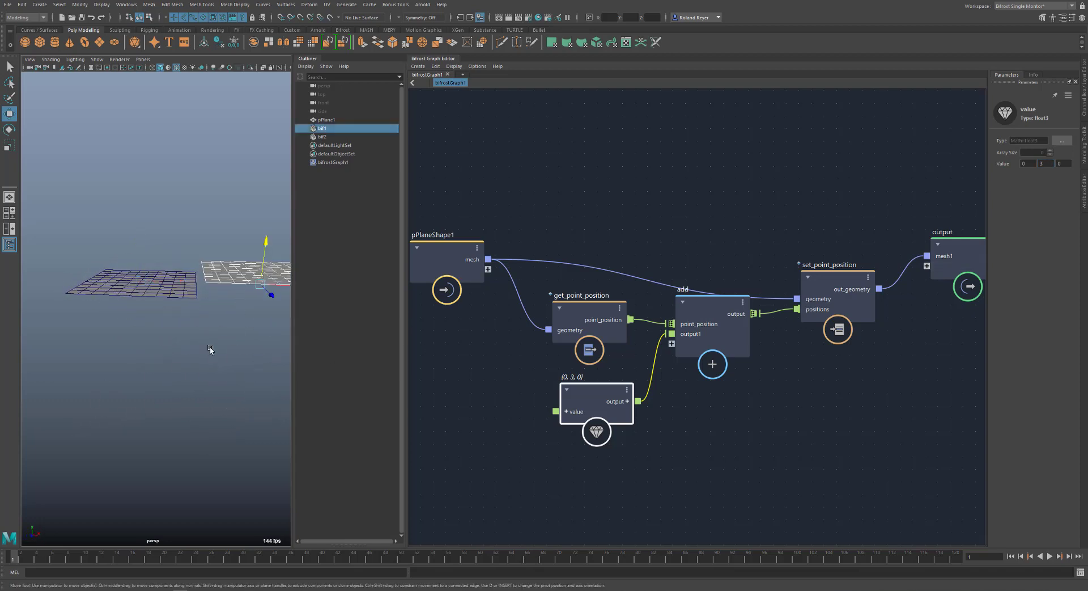
pyautogui.keyDown('alt'); pyautogui.moveTo(207, 342); pyautogui.dragTo(165, 360); pyautogui.keyUp('alt')
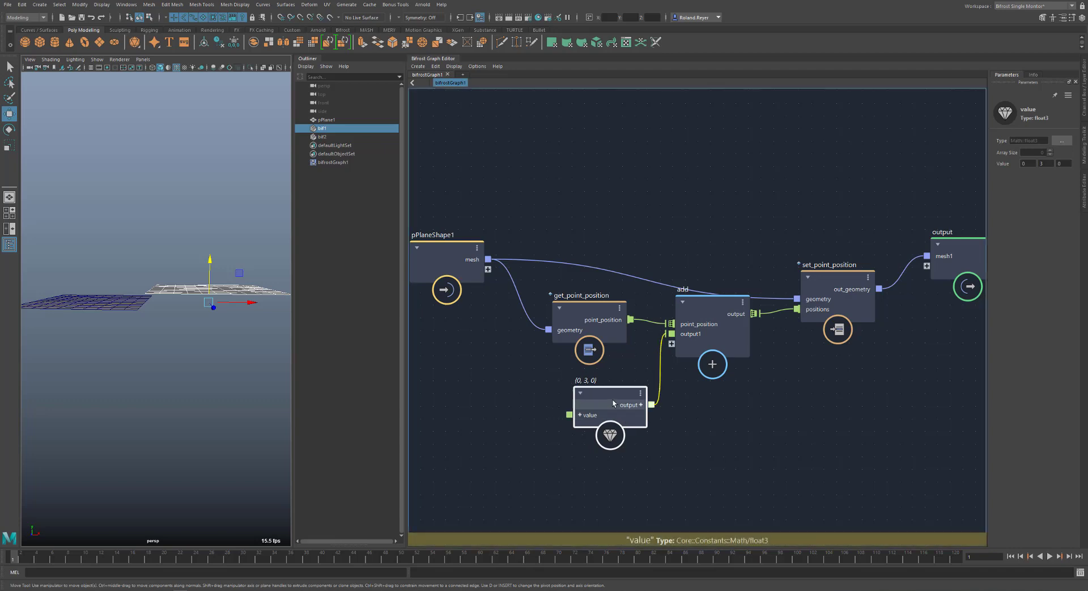
# - Delete the float3 value node and create a random_value_array node in its place
pyautogui.moveTo(603, 402); pyautogui.dragTo(606, 397)
pyautogui.press('Delete')
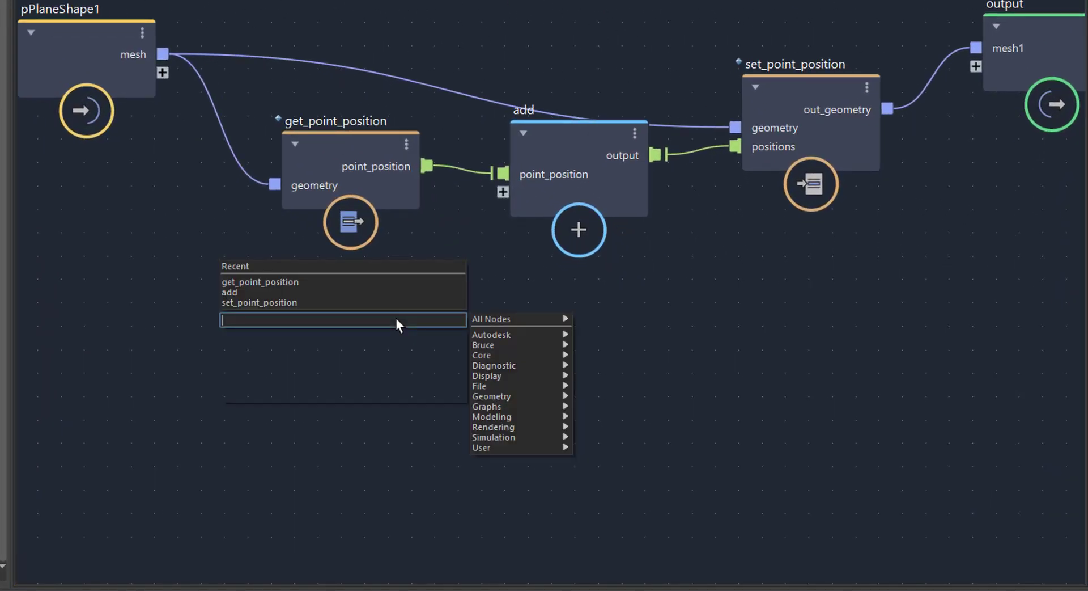
pyautogui.write('random')
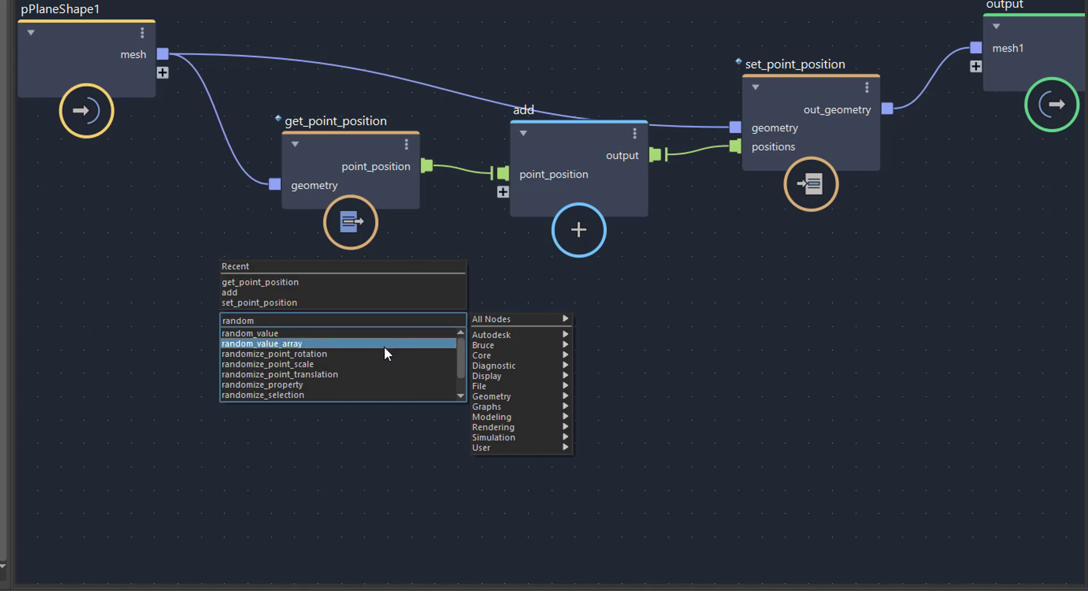
pyautogui.click(384, 344)
pyautogui.moveTo(350, 360); pyautogui.dragTo(419, 360)
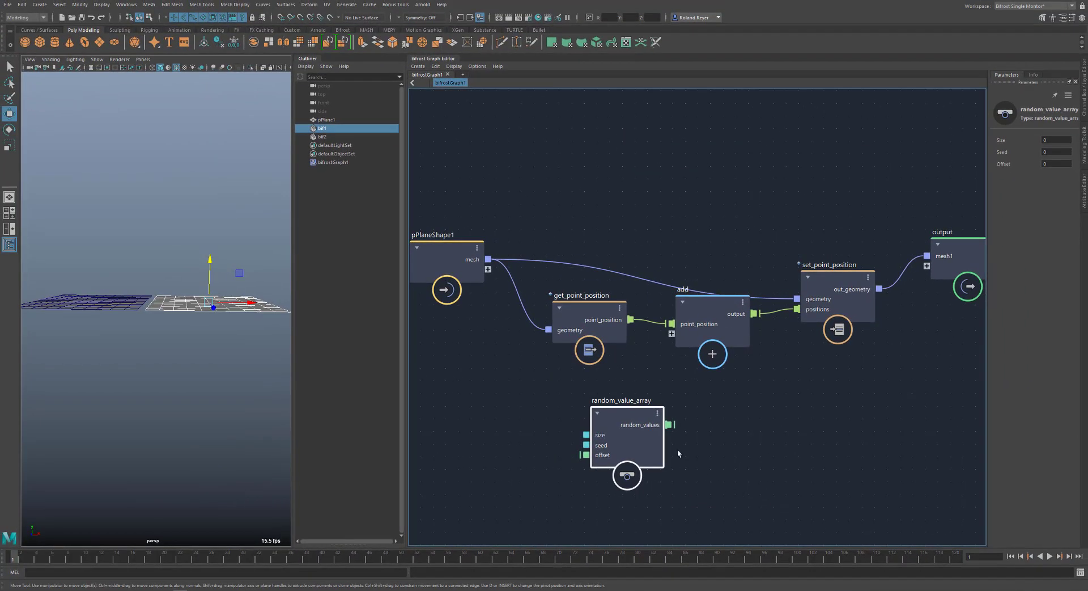
# - Wire random_values into add's second input and widen the Parameters panel
pyautogui.moveTo(669, 425); pyautogui.dragTo(671, 335)
pyautogui.keyDown('alt'); pyautogui.moveTo(219, 385); pyautogui.dragTo(172, 405); pyautogui.keyUp('alt')
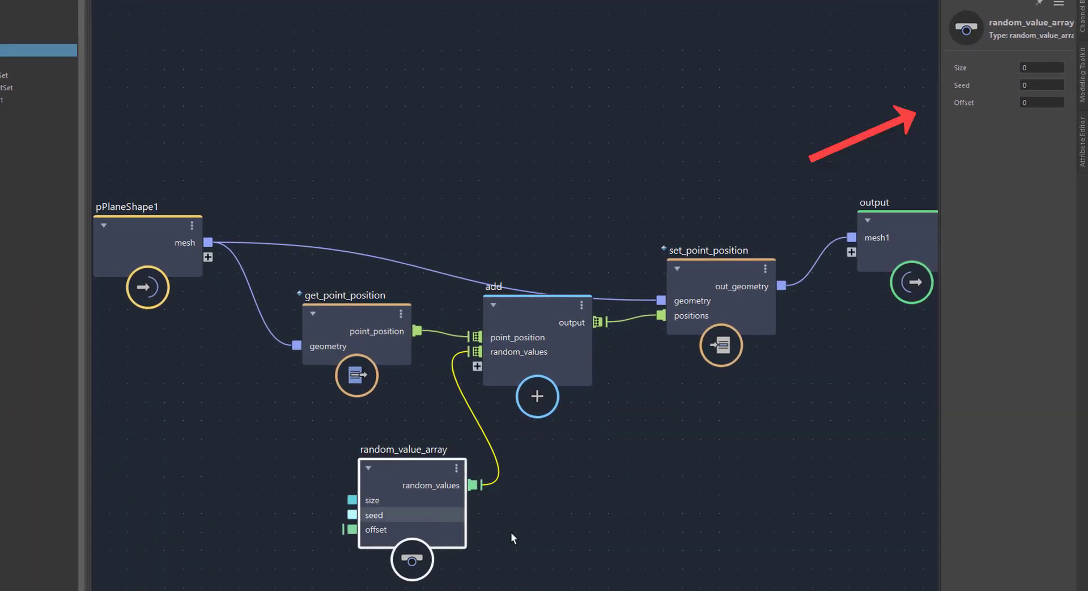
pyautogui.moveTo(941, 149); pyautogui.dragTo(897, 154)
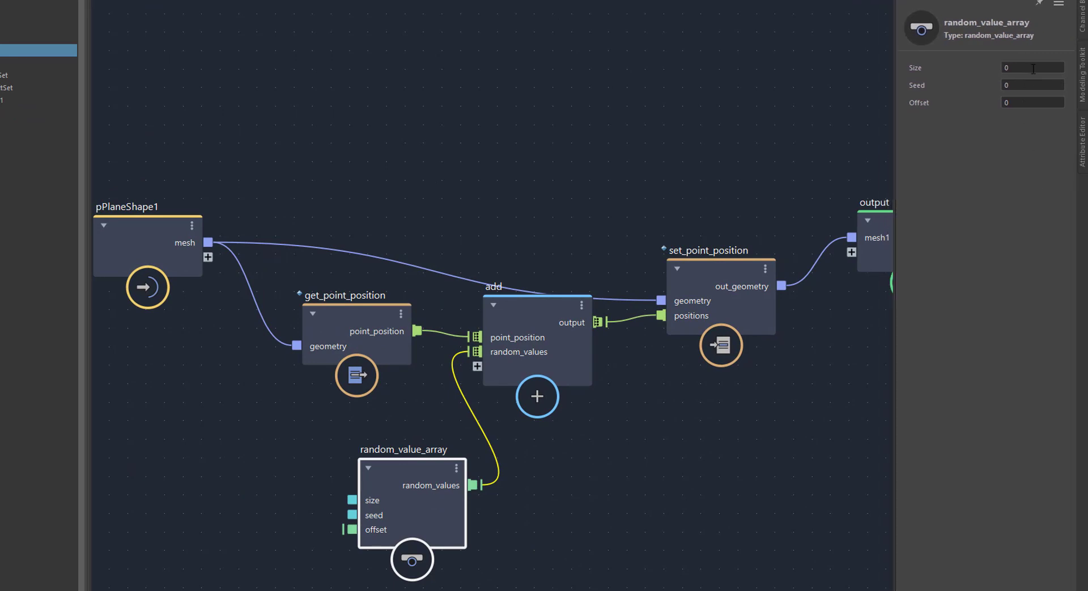
# - Set random_value_array Size to 121 and orbit the viewport to inspect the wavy plane
pyautogui.click(1034, 68)
pyautogui.write('121')
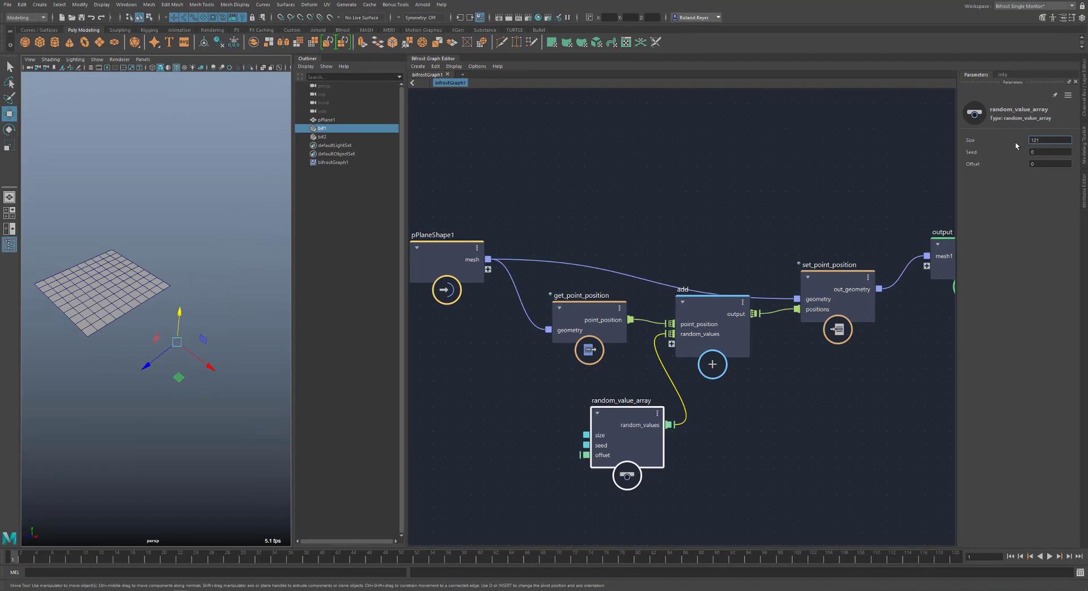
pyautogui.press('Return')
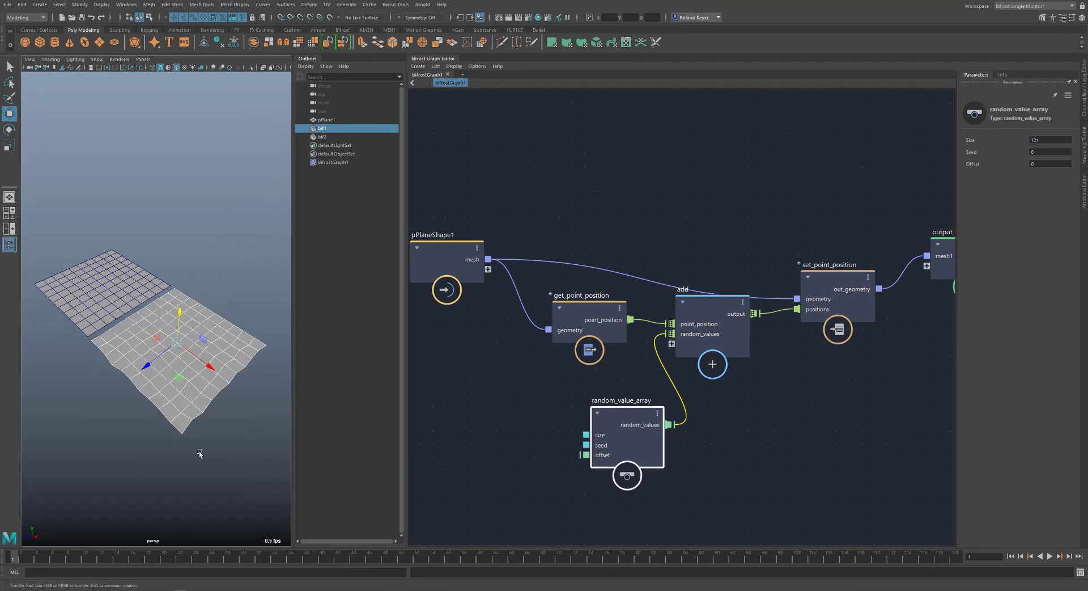
pyautogui.moveTo(199, 450)
pyautogui.keyDown('alt'); pyautogui.mouseDown()
pyautogui.moveTo(163, 460)
pyautogui.moveTo(216, 452)
pyautogui.mouseUp(); pyautogui.keyUp('alt')
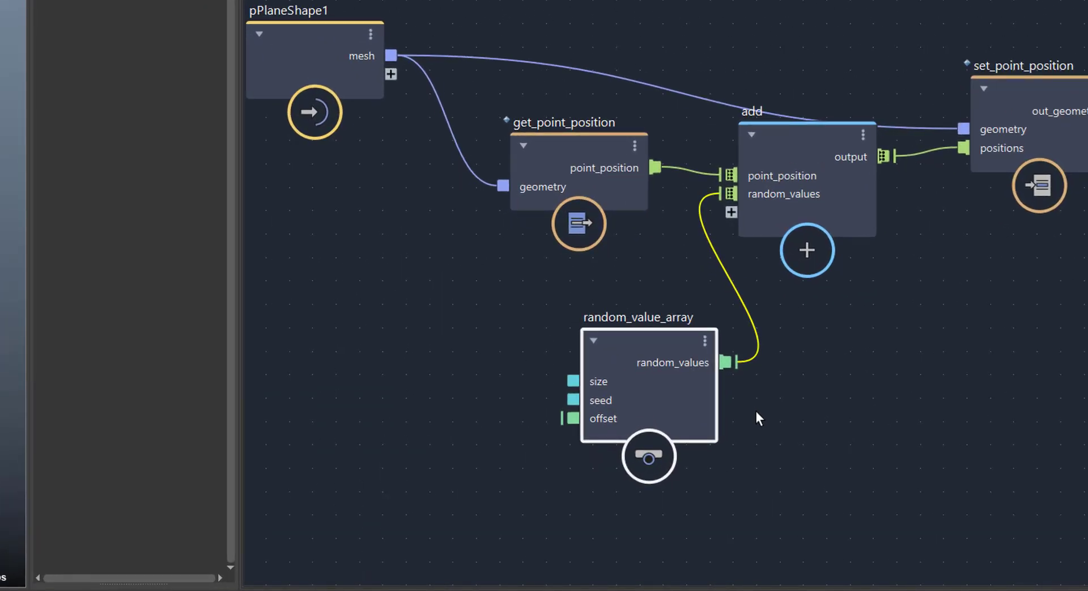
pyautogui.moveTo(727, 366)
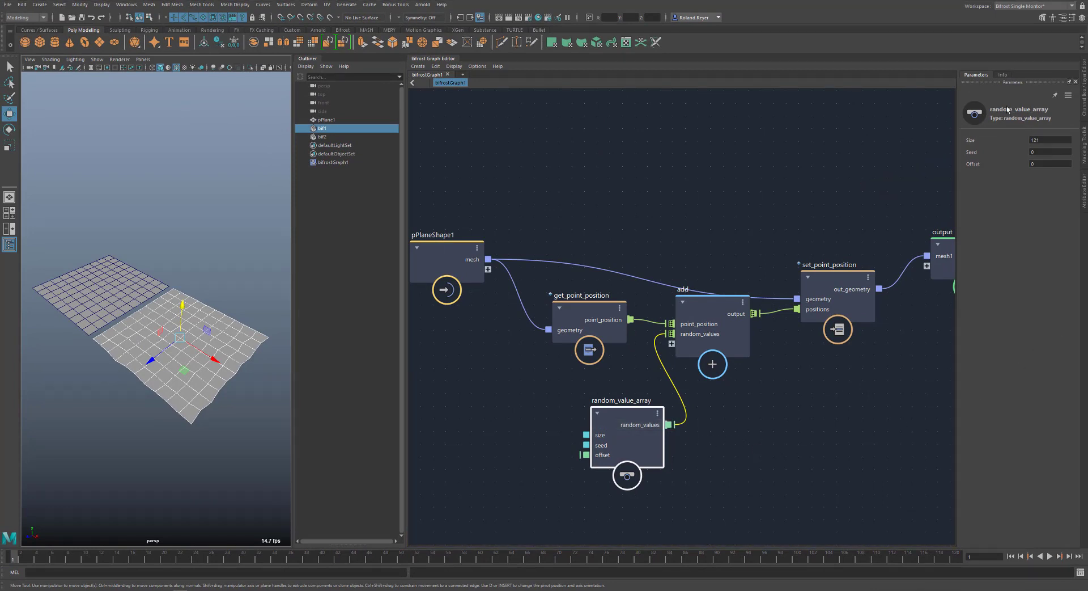
# - Read the Info tab documentation about the offset type, then close the value type chooser
pyautogui.click(1001, 74)
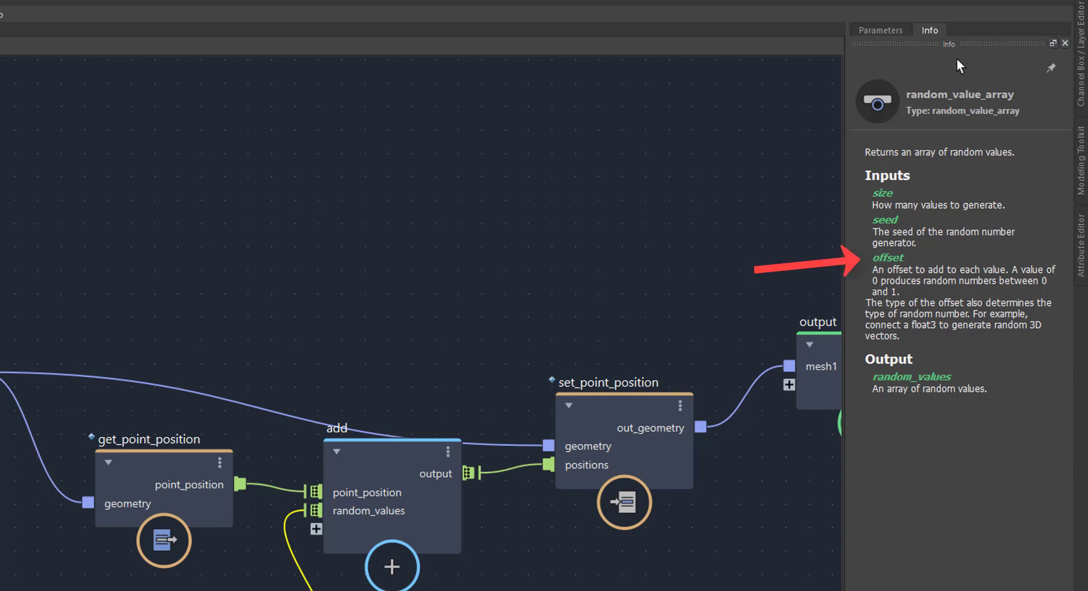
pyautogui.moveTo(860, 306); pyautogui.dragTo(948, 343)
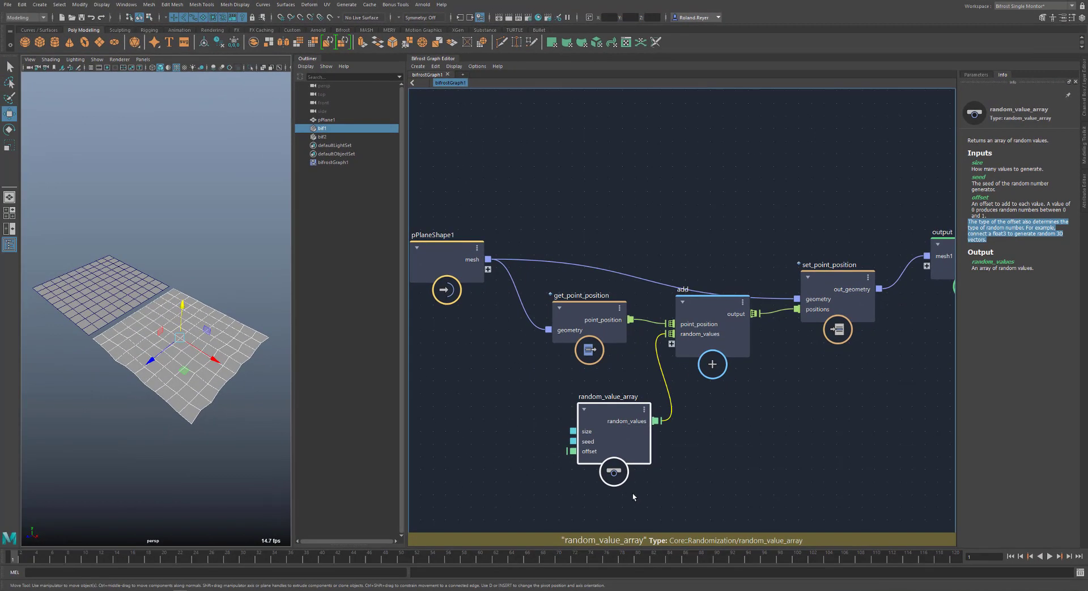
pyautogui.rightClick(572, 452)
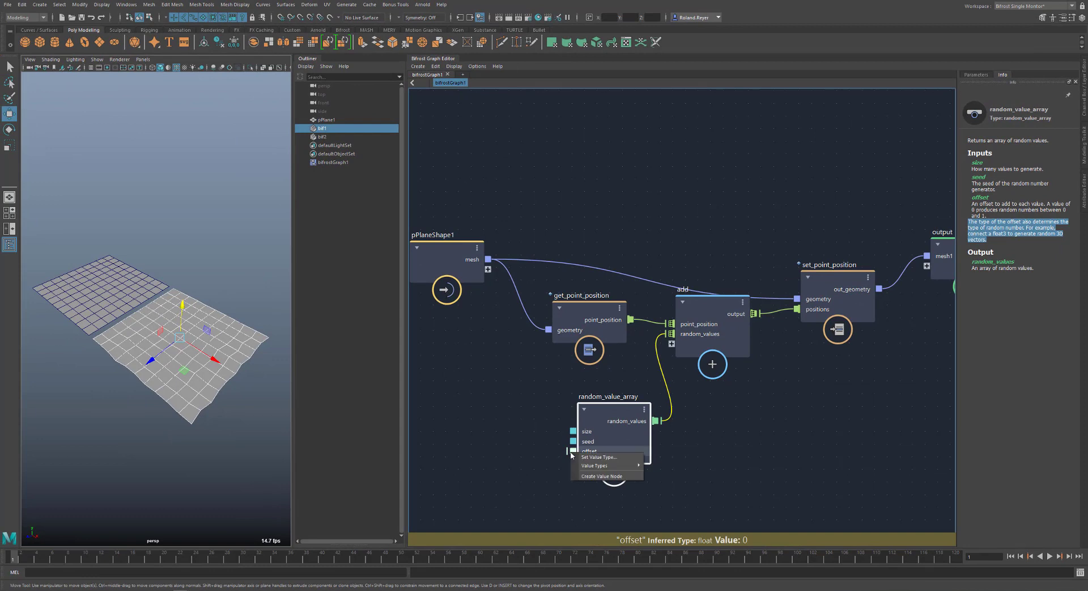
pyautogui.click(601, 457)
pyautogui.moveTo(540, 215); pyautogui.dragTo(520, 222)
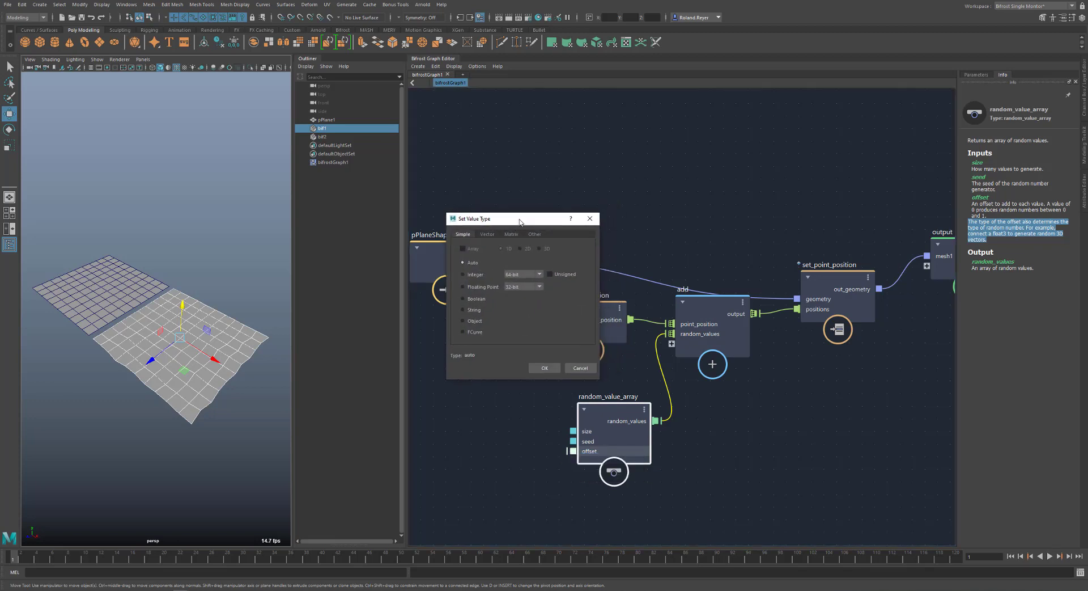
pyautogui.click(581, 368)
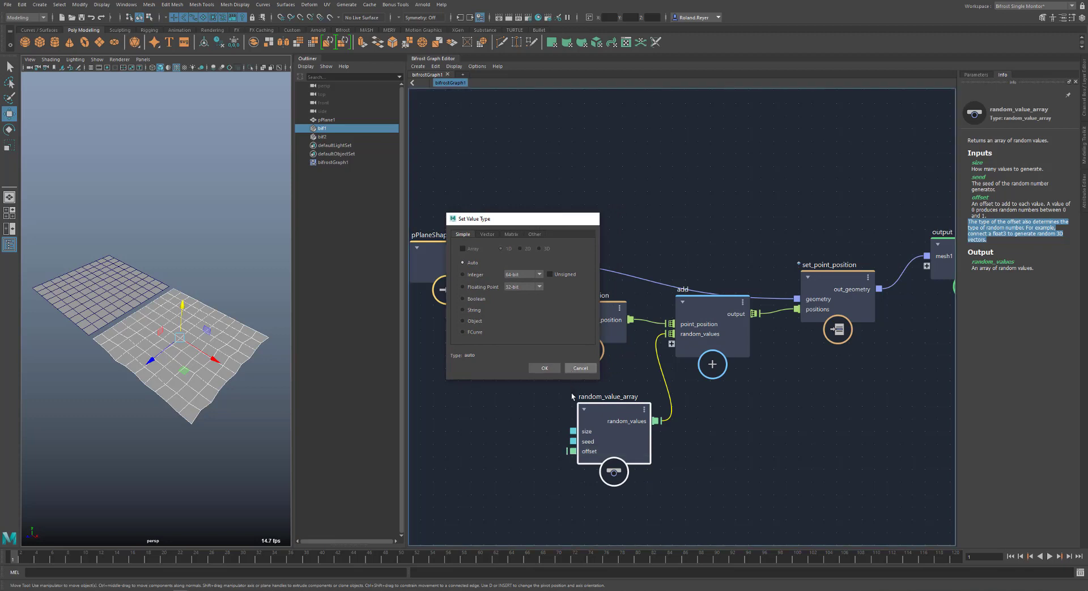
# - Set the offset port's value type to Math::float3 and orbit to check the 3D displacement
pyautogui.rightClick(572, 452)
pyautogui.moveTo(624, 470)
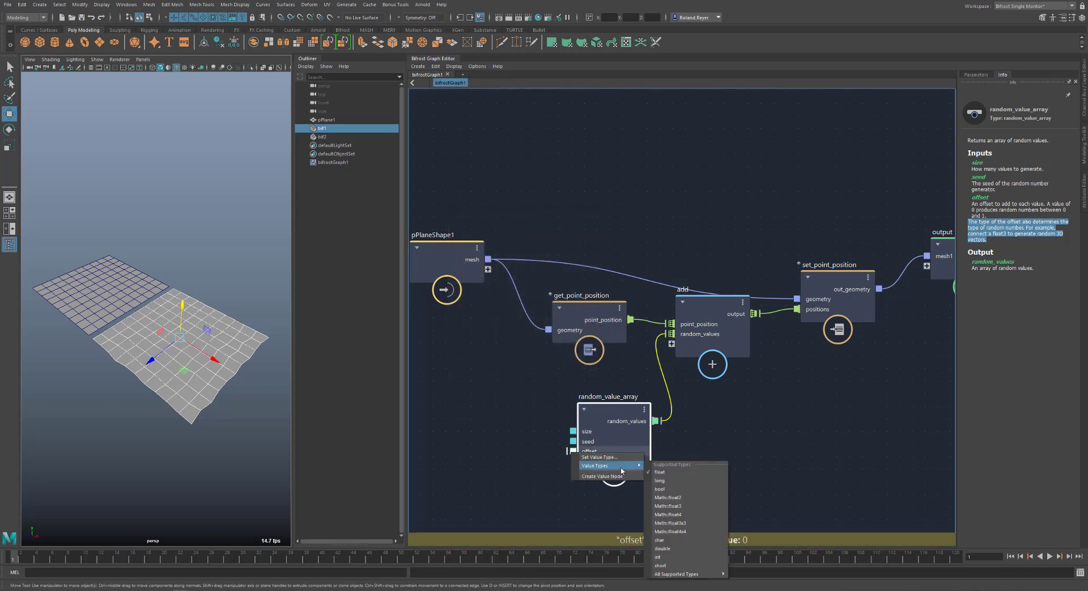
pyautogui.click(676, 508)
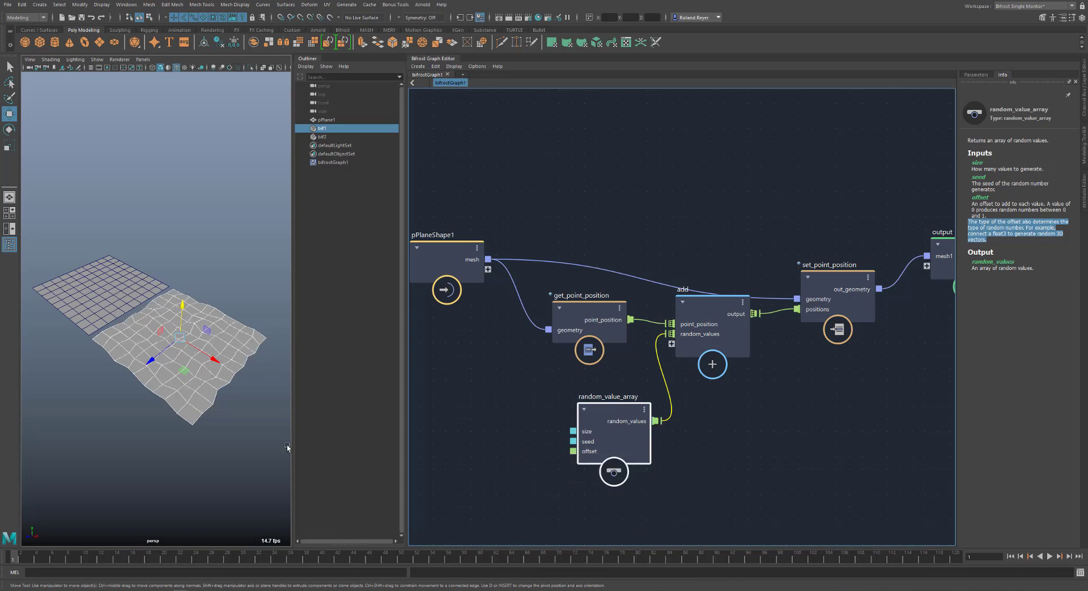
pyautogui.moveTo(275, 446)
pyautogui.keyDown('alt'); pyautogui.mouseDown()
pyautogui.moveTo(230, 448)
pyautogui.moveTo(268, 445)
pyautogui.moveTo(257, 445)
pyautogui.mouseUp(); pyautogui.keyUp('alt')
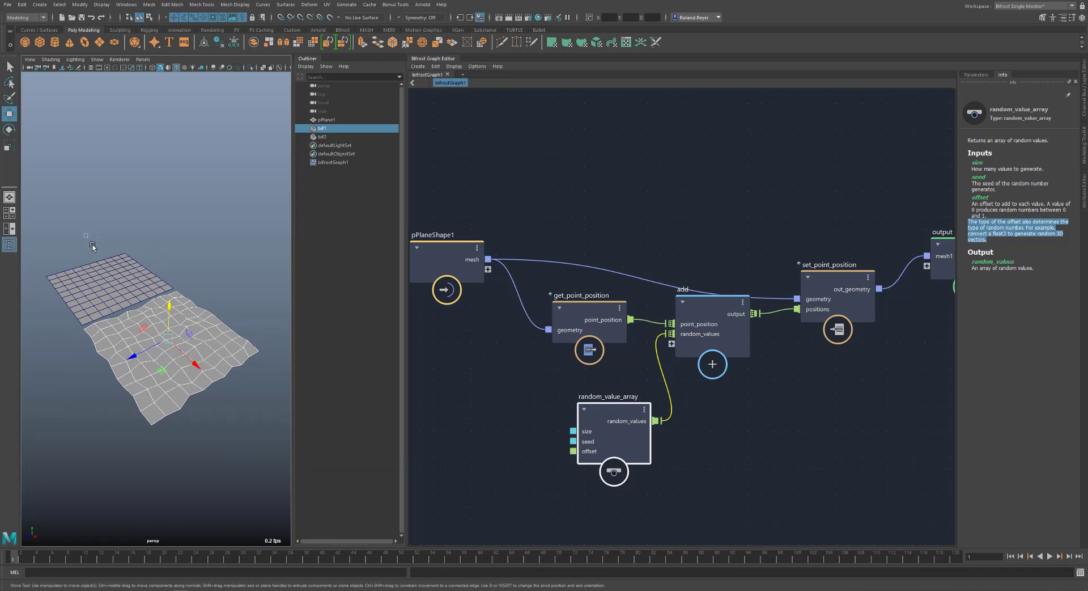
# - Raise pPlane1's Subdivisions Width to 18 in the polyPlane1 in-view editor
pyautogui.click(117, 271)
pyautogui.press('t')
pyautogui.moveTo(226, 212); pyautogui.dragTo(197, 216)
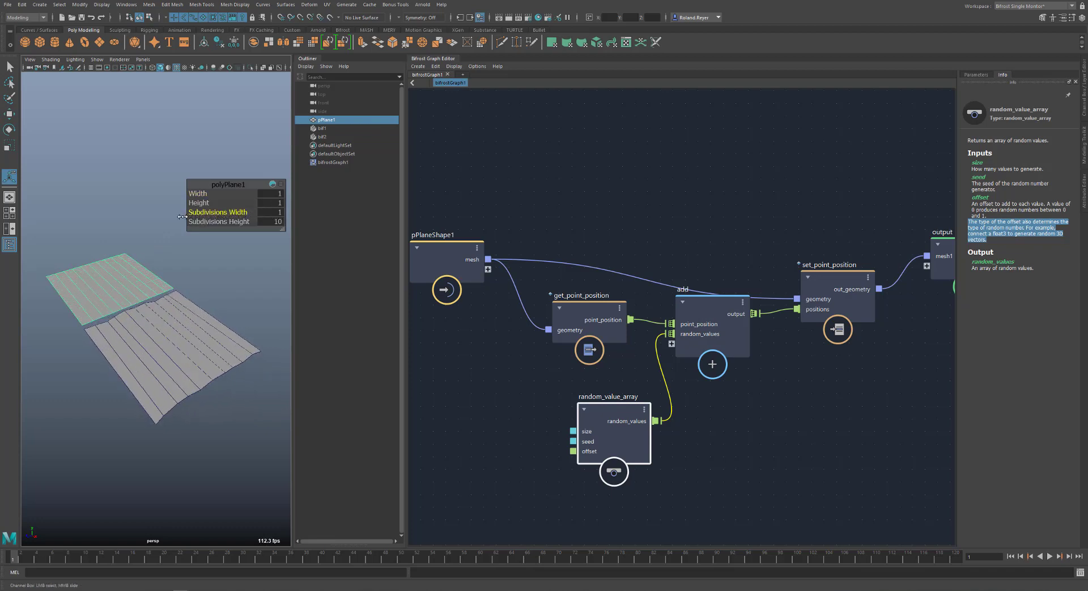
pyautogui.moveTo(182, 216); pyautogui.dragTo(261, 216)
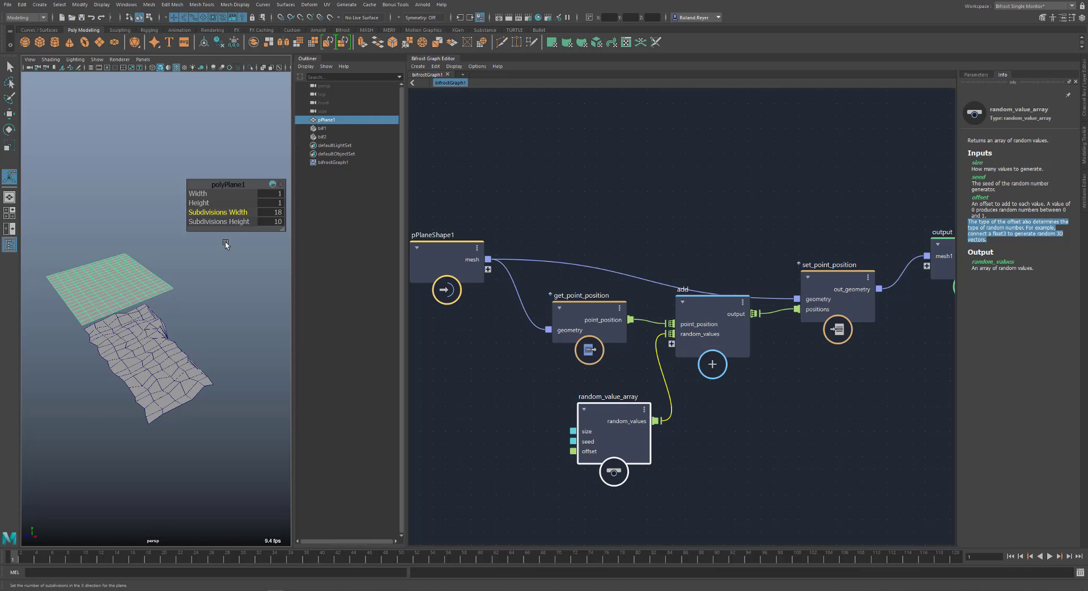
# - Show the Parameters tab again and pull a wire from random_value_array's size input
pyautogui.click(967, 76)
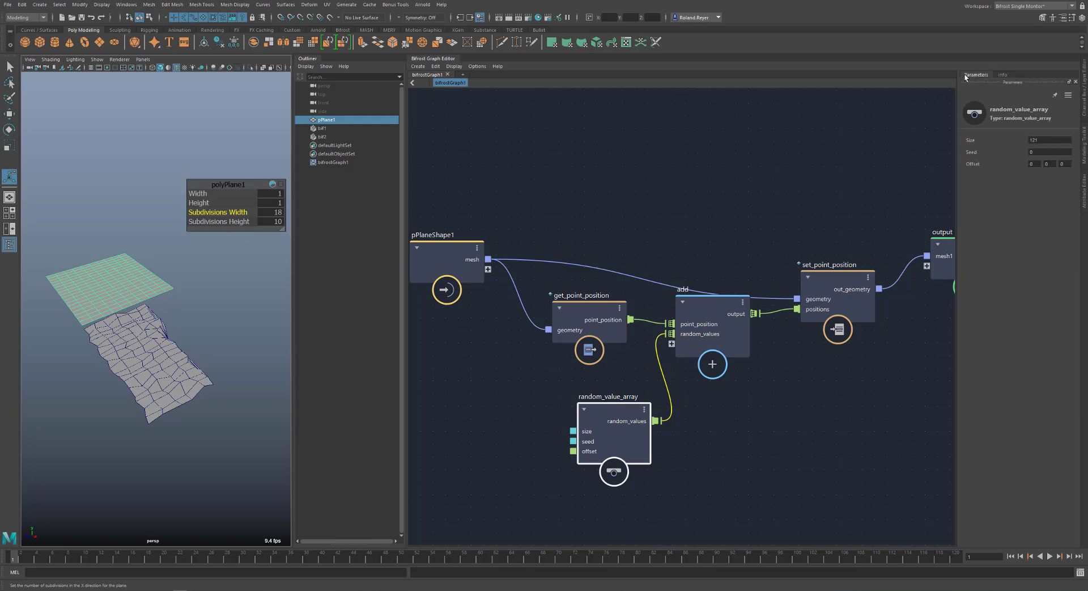
pyautogui.moveTo(572, 432)
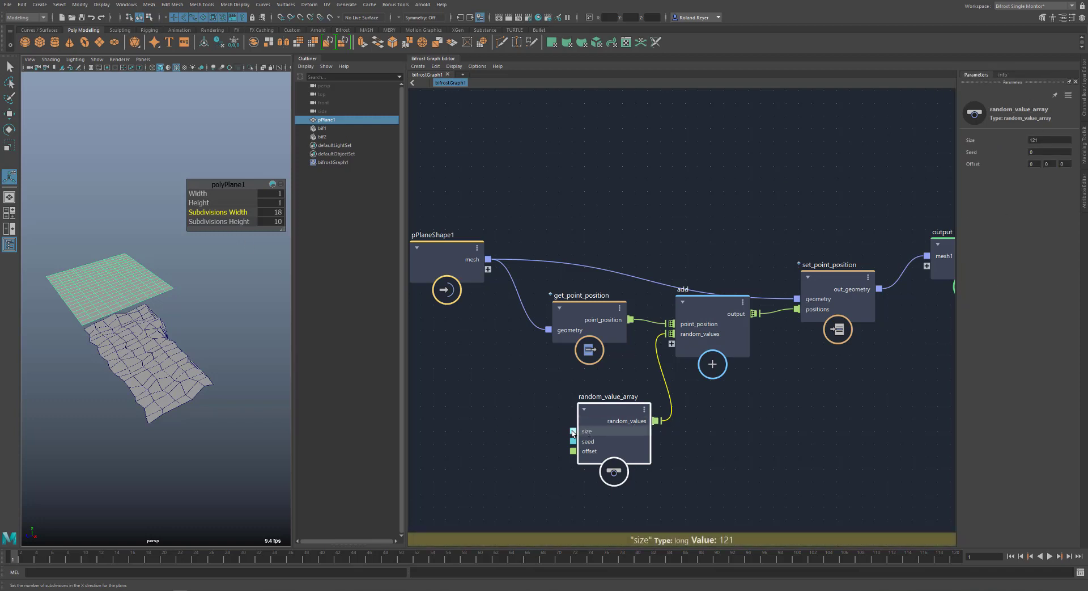
pyautogui.moveTo(572, 432); pyautogui.dragTo(515, 436)
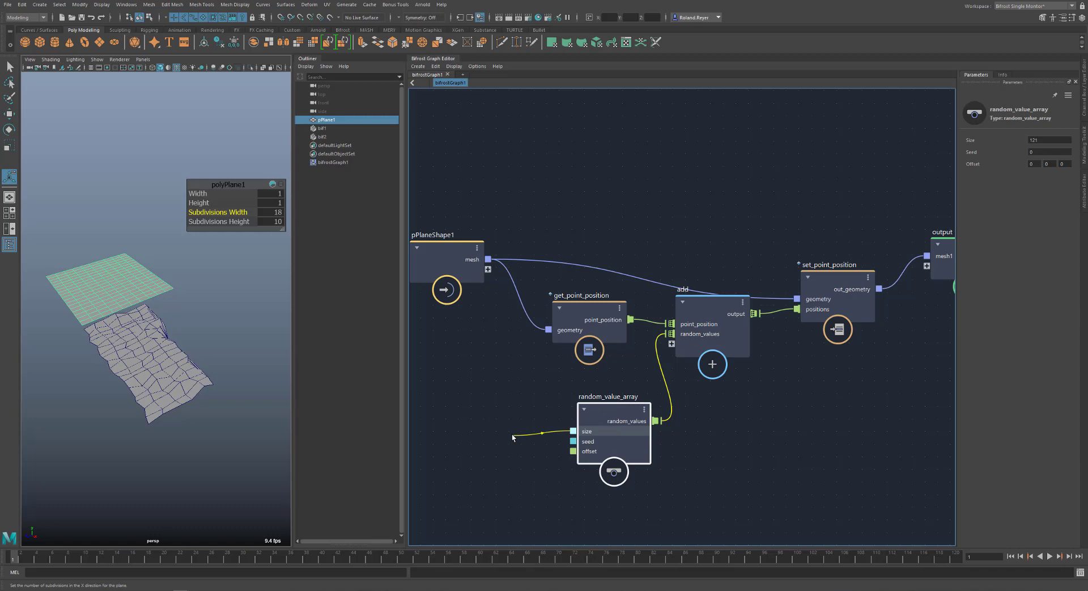
# - Create an array_size node wired into random_value_array's size
pyautogui.moveTo(513, 437); pyautogui.dragTo(513, 437)
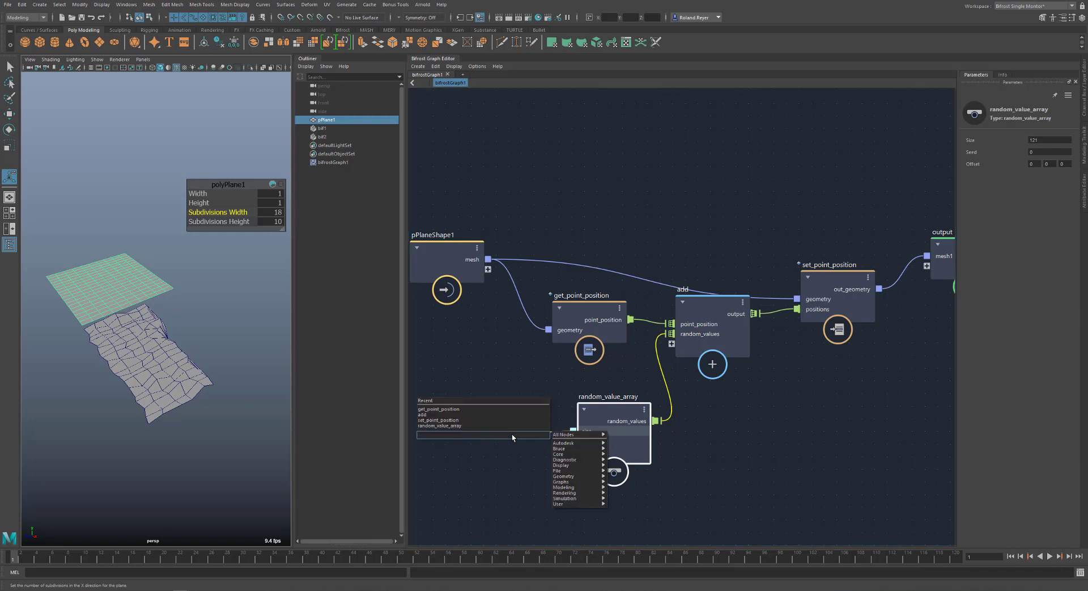
pyautogui.write('size')
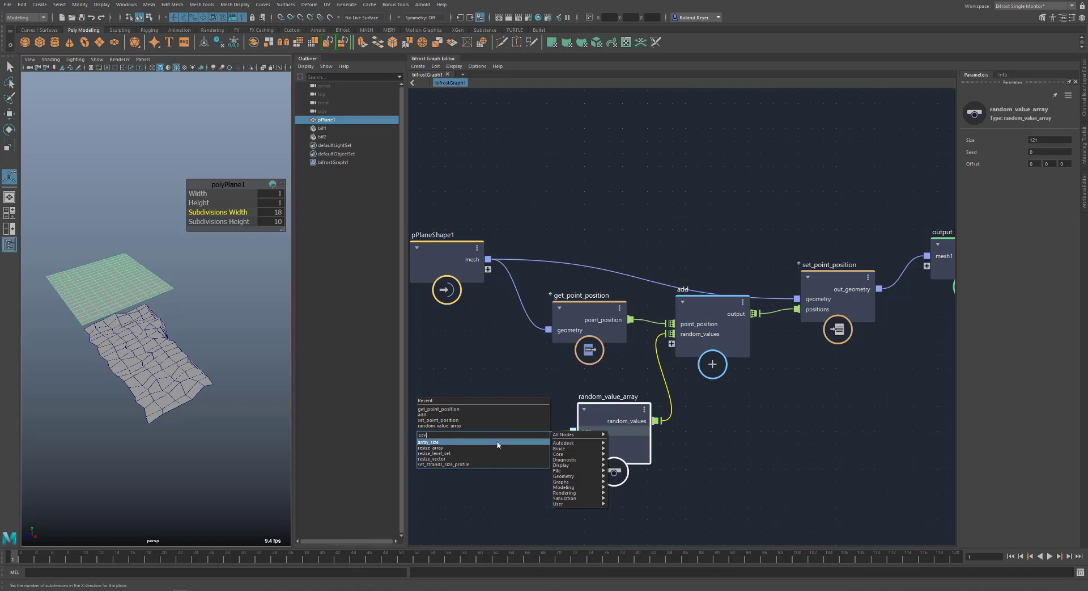
pyautogui.click(497, 444)
pyautogui.moveTo(511, 448); pyautogui.dragTo(502, 437)
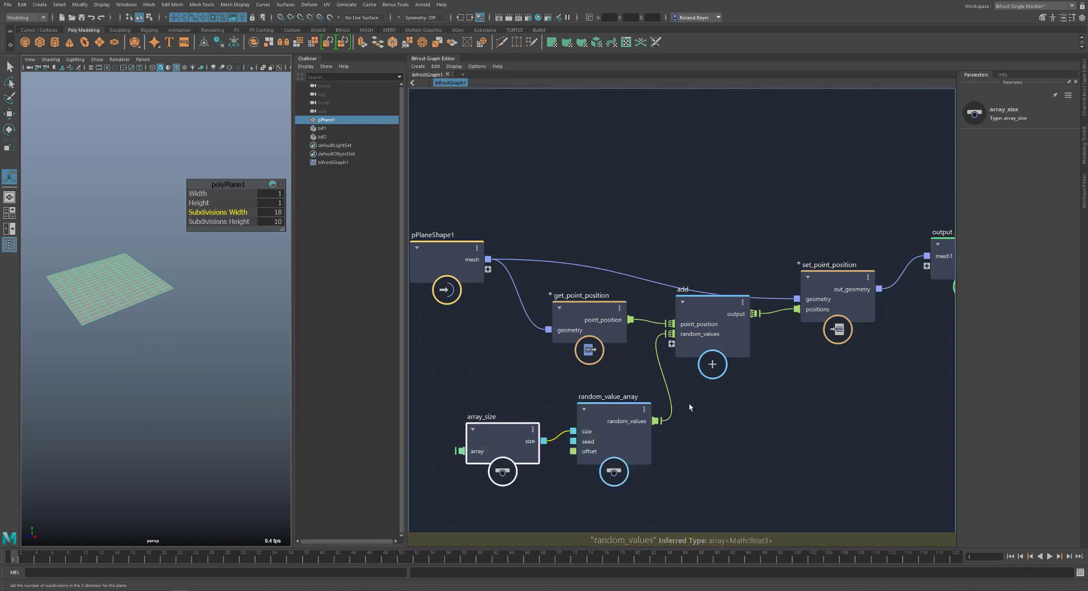
# - Connect point_position to array_size's array input and change the plane's subdivisions to test
pyautogui.scroll(-4, 726, 418)
pyautogui.moveTo(517, 272); pyautogui.dragTo(540, 442)
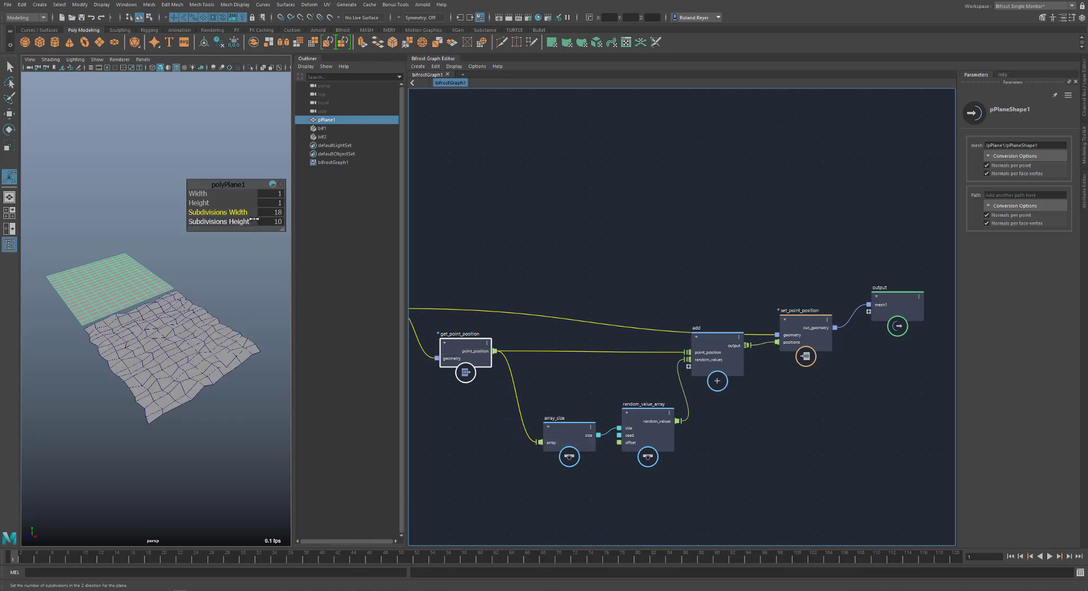
pyautogui.moveTo(249, 212)
pyautogui.mouseDown()
pyautogui.moveTo(277, 220)
pyautogui.moveTo(237, 221)
pyautogui.moveTo(261, 227)
pyautogui.mouseUp()
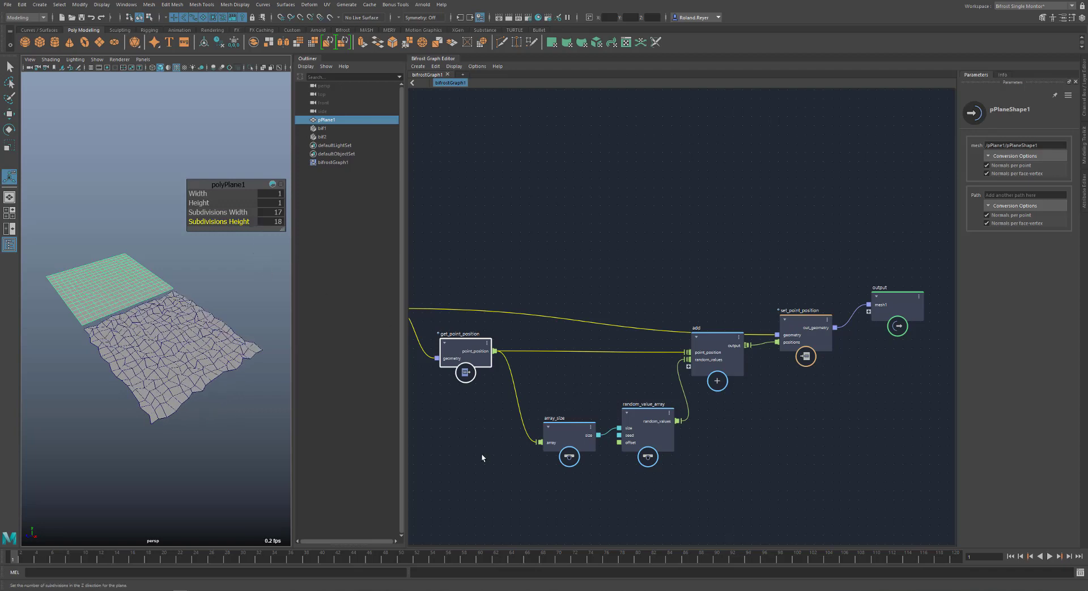
# - Delete the array_size and random_value_array nodes
pyautogui.moveTo(484, 449); pyautogui.dragTo(533, 343, button='middle')
pyautogui.moveTo(576, 311); pyautogui.dragTo(683, 343)
pyautogui.press('Delete')
pyautogui.scroll(3, 672, 300)
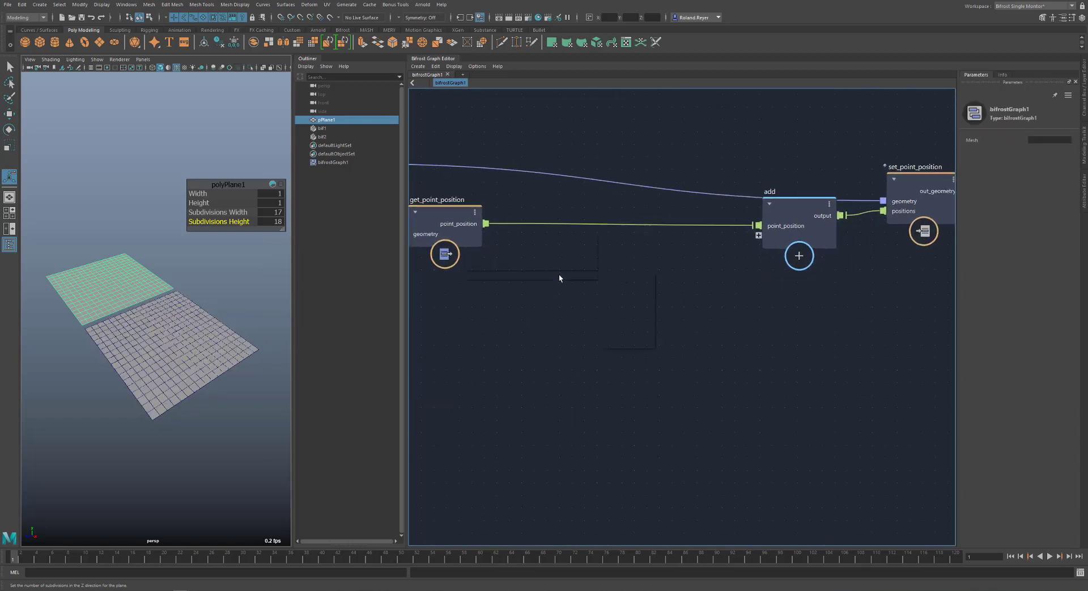
# - Add a curl_noise node fed by point_position and wire its noise into add
pyautogui.press('Tab')
pyautogui.write('noi')
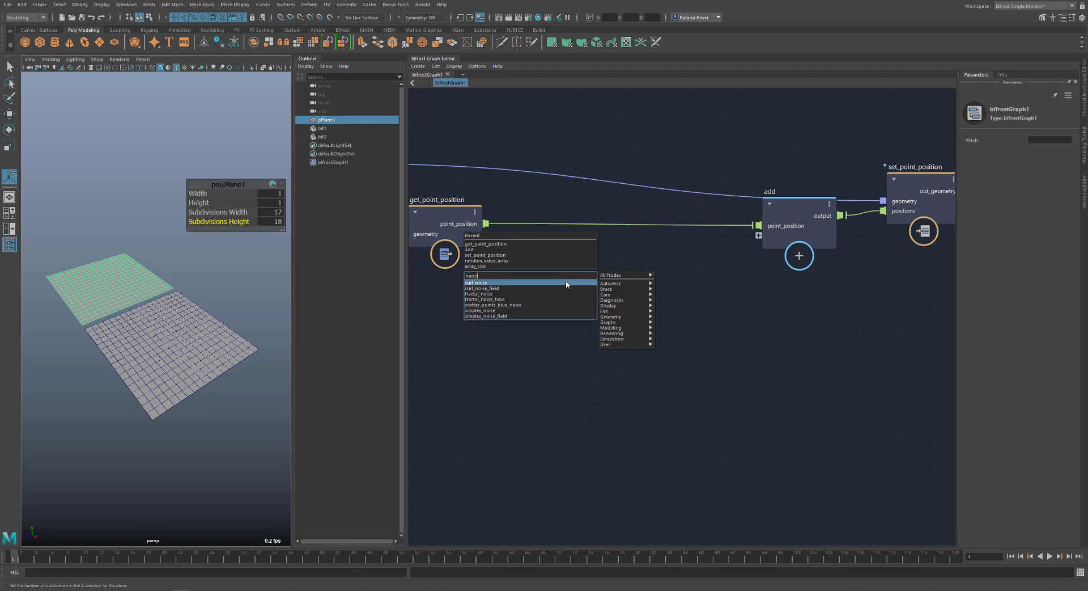
pyautogui.click(567, 283)
pyautogui.moveTo(558, 281); pyautogui.dragTo(620, 277)
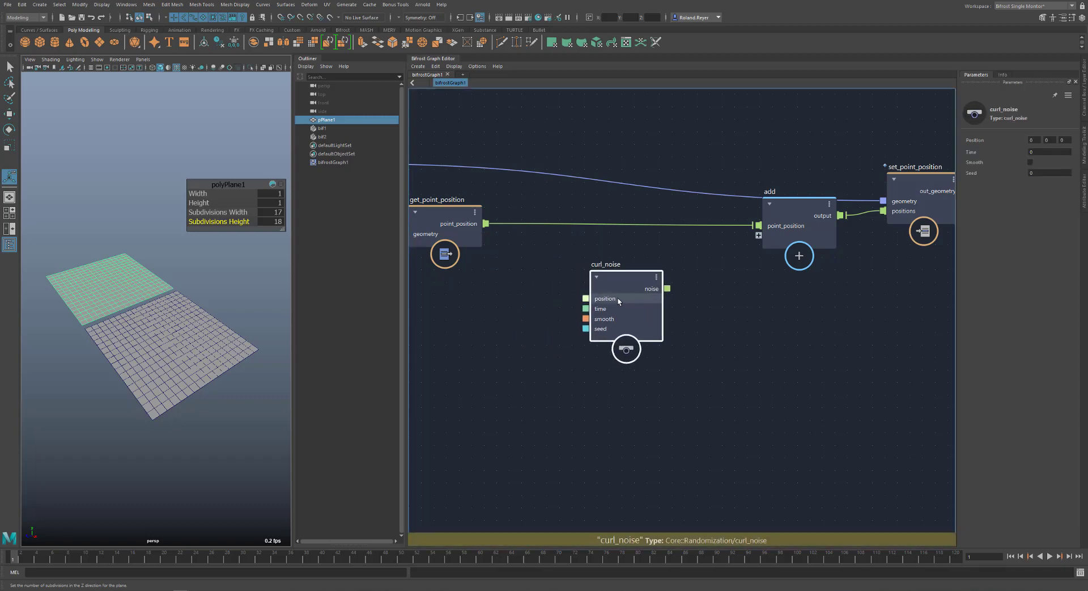
pyautogui.moveTo(486, 223); pyautogui.dragTo(585, 298)
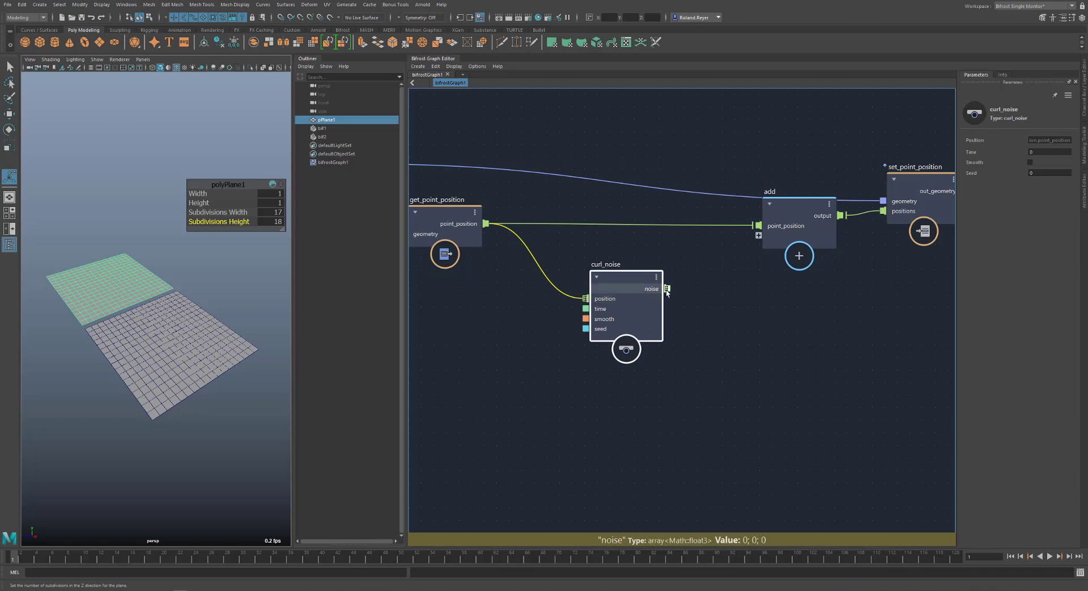
pyautogui.moveTo(667, 289); pyautogui.dragTo(759, 234)
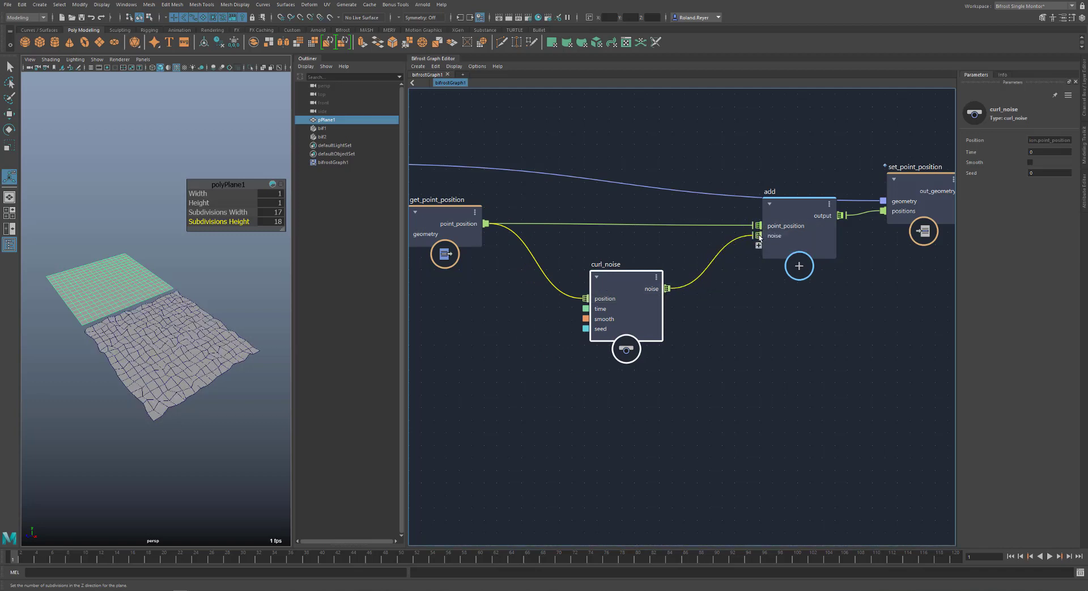
# - Increase the plane's width subdivisions and shift the plane and noise mesh left
pyautogui.click(218, 212)
pyautogui.moveTo(266, 215); pyautogui.dragTo(244, 212, button='middle')
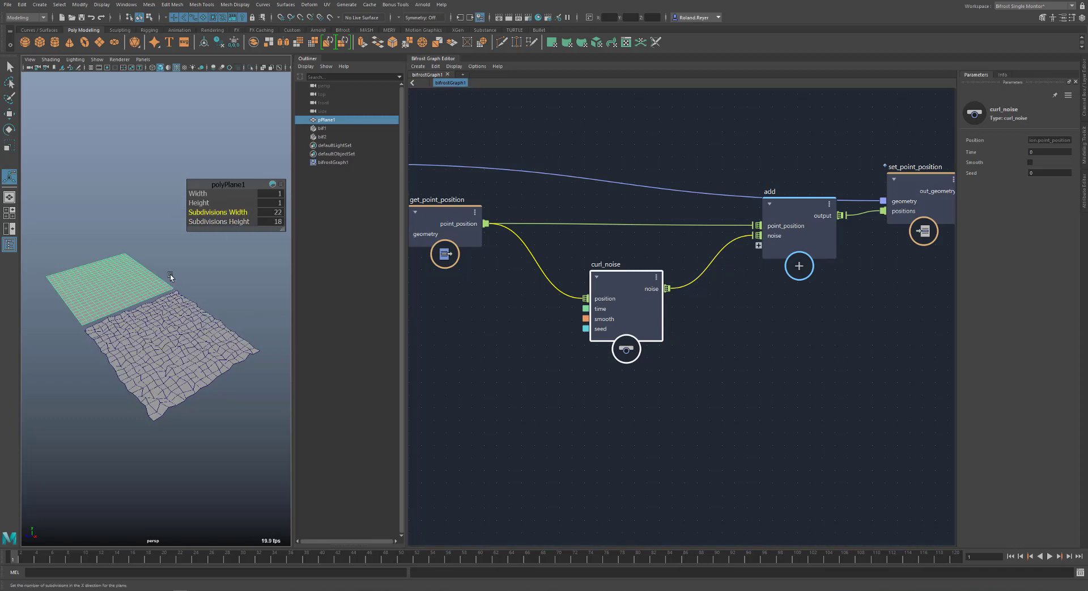
pyautogui.press('w')
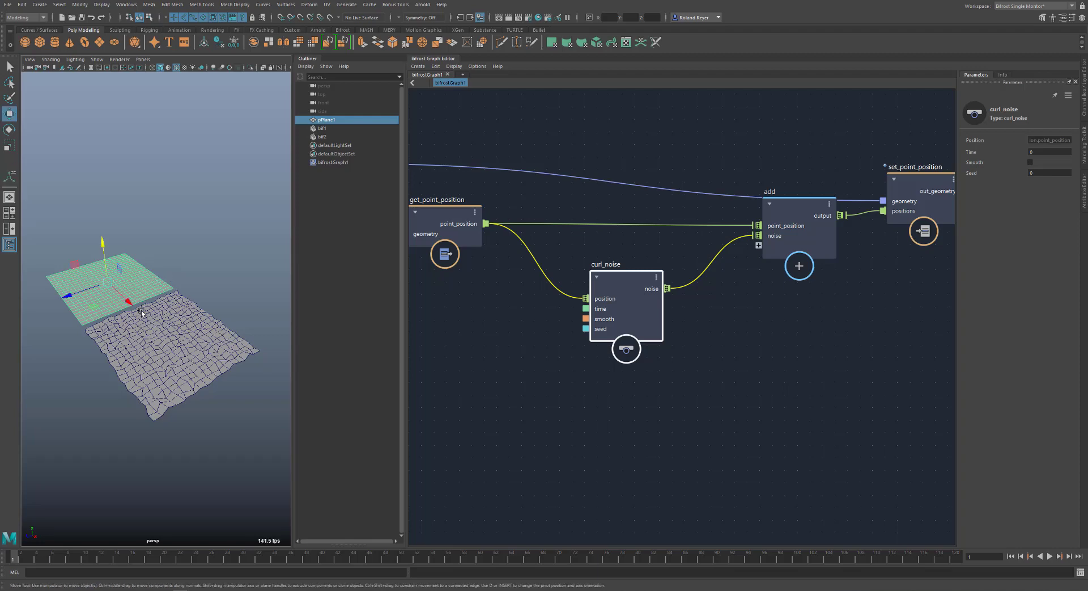
pyautogui.moveTo(134, 299)
pyautogui.mouseDown()
pyautogui.moveTo(112, 276)
pyautogui.moveTo(141, 312)
pyautogui.moveTo(127, 304)
pyautogui.mouseUp()
# - Scale the source plane up to about 22.6 and pan the graph to its input connection
pyautogui.press('r')
pyautogui.scroll(-4, 187, 265)
pyautogui.moveTo(179, 270); pyautogui.dragTo(198, 282, button='middle')
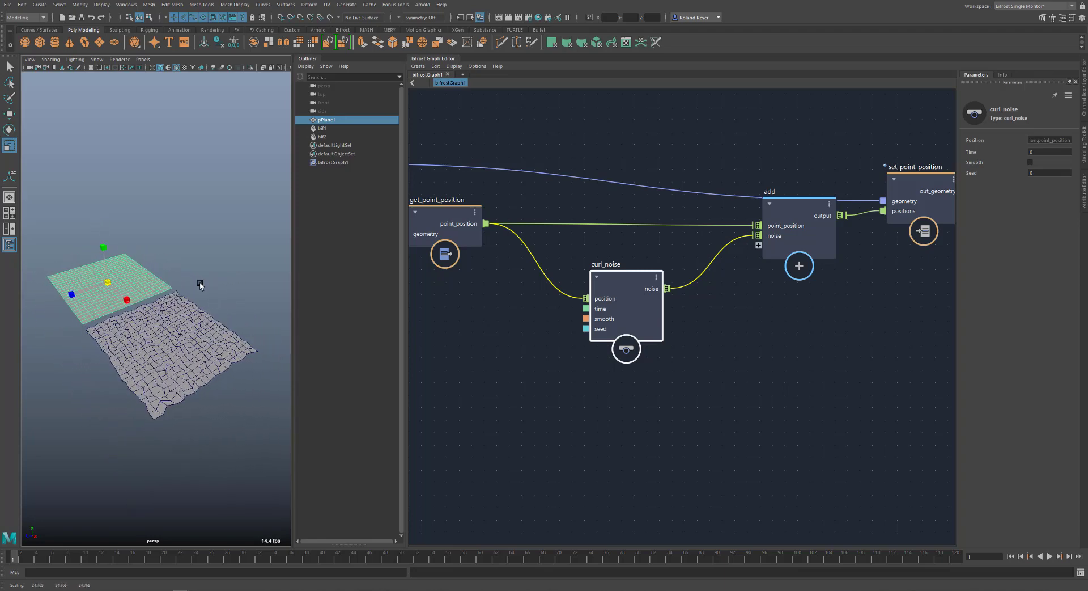
pyautogui.moveTo(496, 402); pyautogui.dragTo(567, 401, button='middle')
pyautogui.click(567, 400)
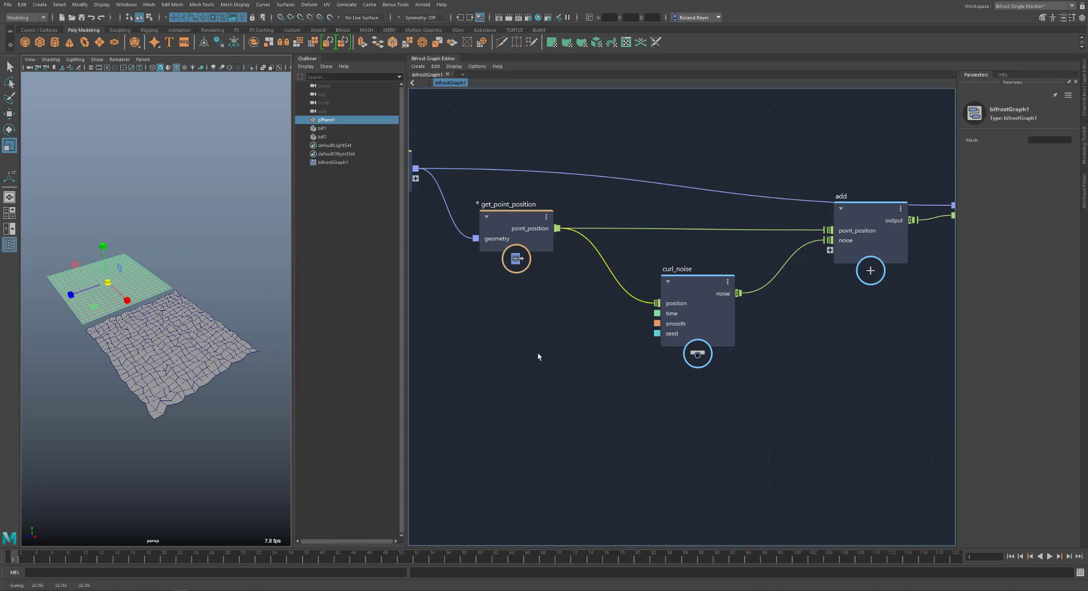
# - Insert a multiply node on the get_point_position→curl_noise wire and arrange the nodes around it
pyautogui.press('Tab')
pyautogui.write('multi')
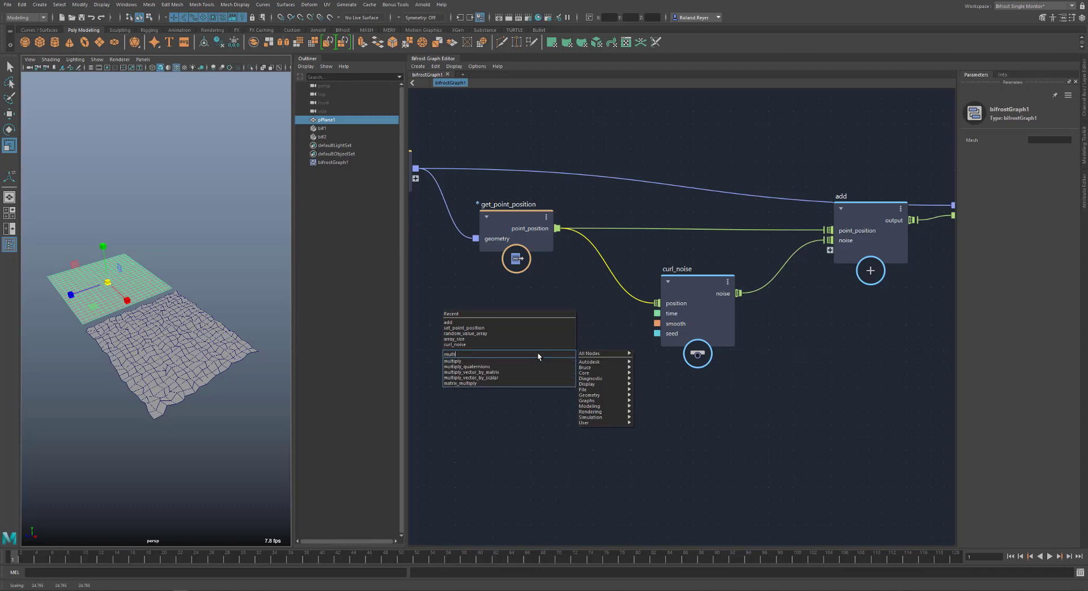
pyautogui.press('Return')
pyautogui.moveTo(537, 371); pyautogui.dragTo(584, 311)
pyautogui.moveTo(664, 413); pyautogui.dragTo(728, 406, button='middle')
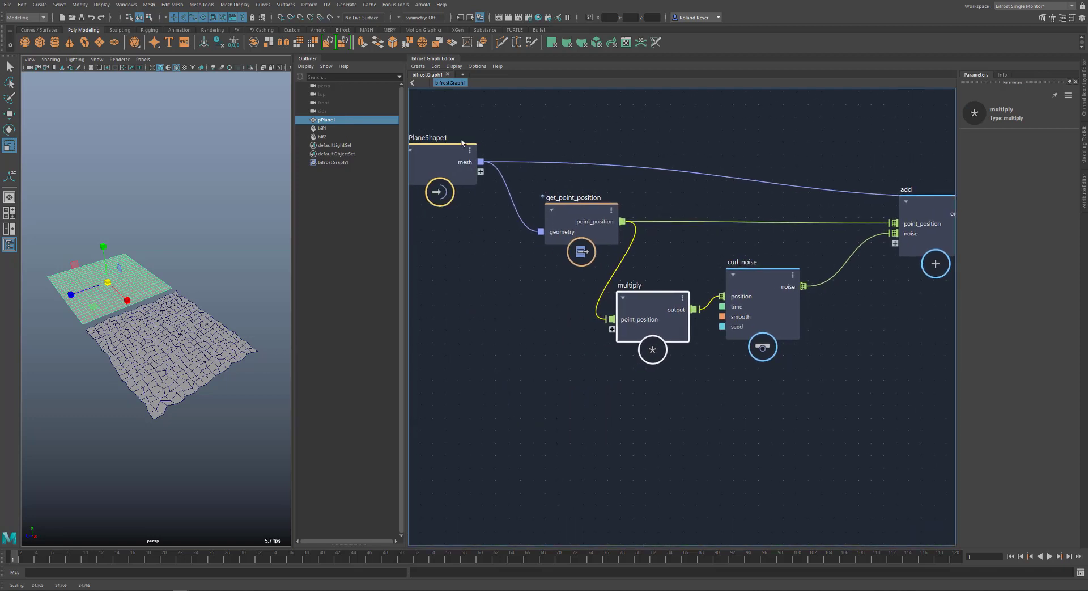
pyautogui.moveTo(575, 207); pyautogui.dragTo(553, 179)
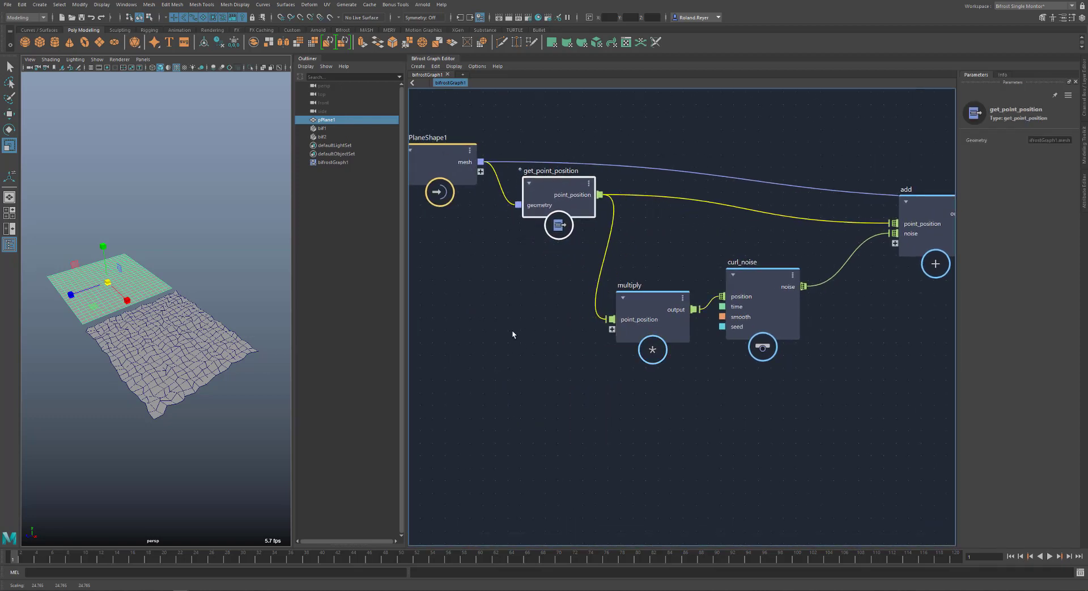
# - Create a trial value node on the multiply's extra input, then delete it
pyautogui.rightClick(612, 328)
pyautogui.click(640, 334)
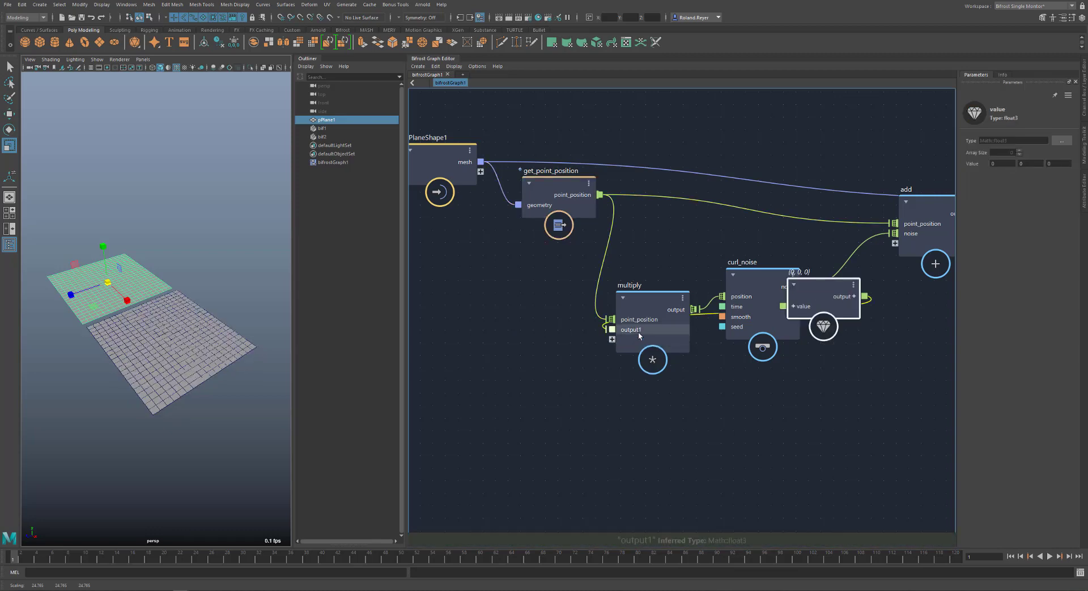
pyautogui.moveTo(664, 362); pyautogui.dragTo(534, 356)
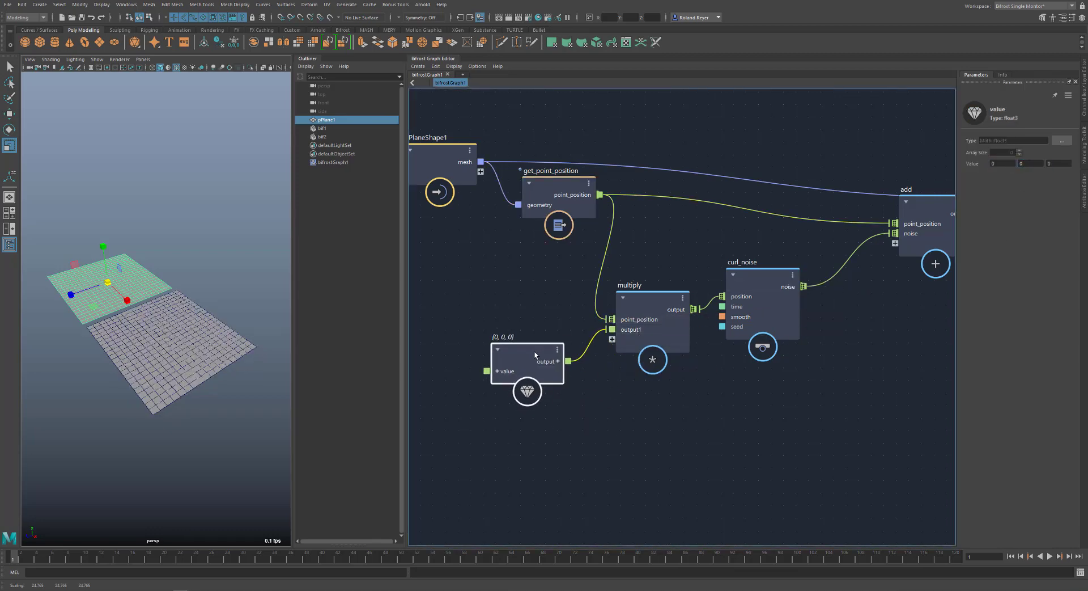
pyautogui.press('Delete')
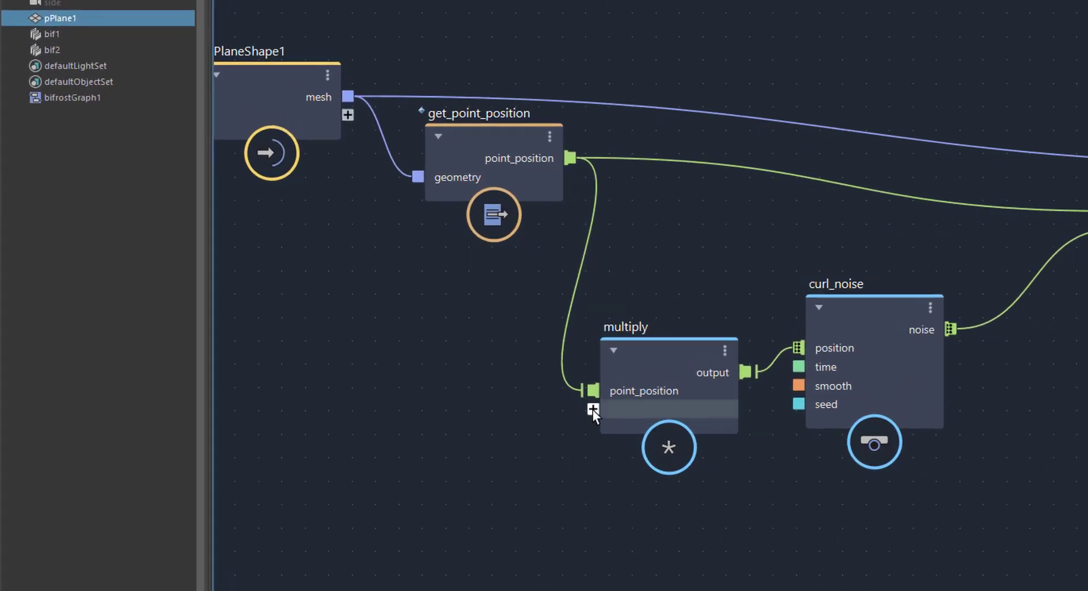
# - Wire multiply's second input to a new PlaneShape1 graph port and rename it 'frequency'
pyautogui.moveTo(593, 409); pyautogui.dragTo(344, 117)
pyautogui.rightClick(317, 120)
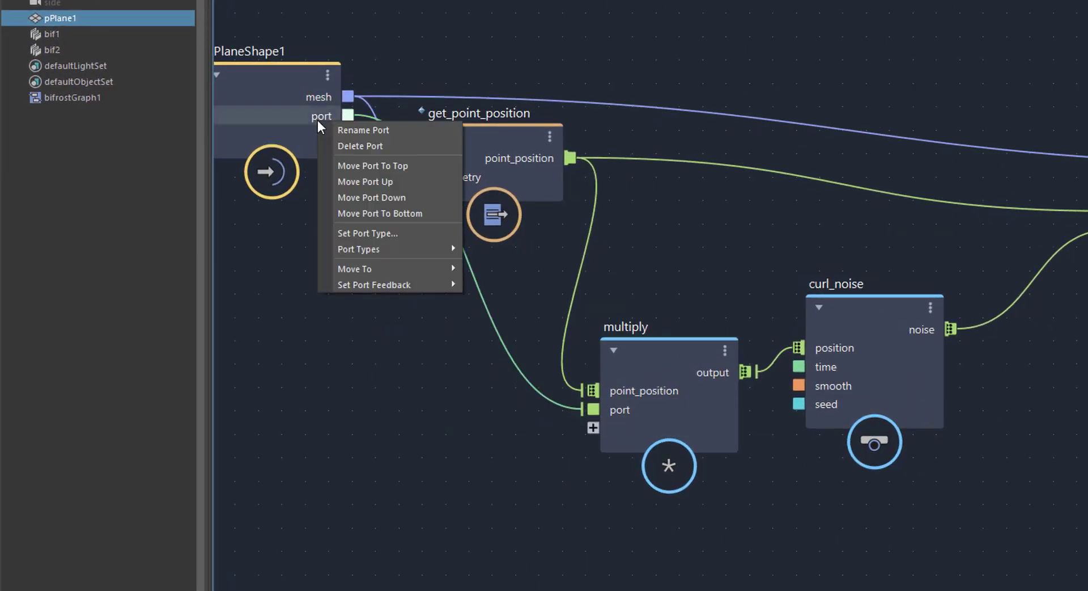
pyautogui.click(375, 129)
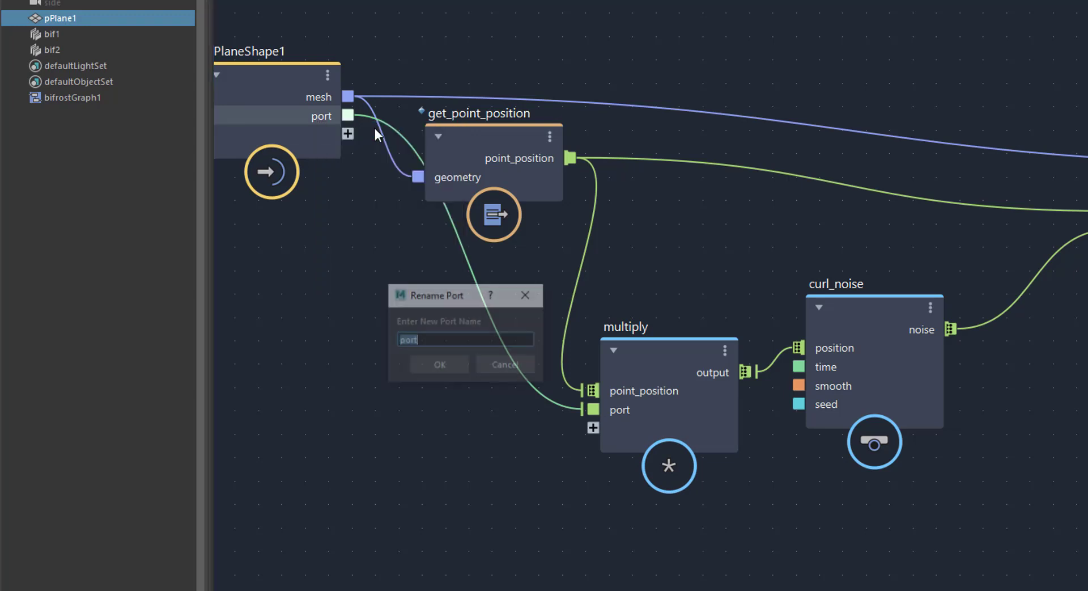
pyautogui.write('t')
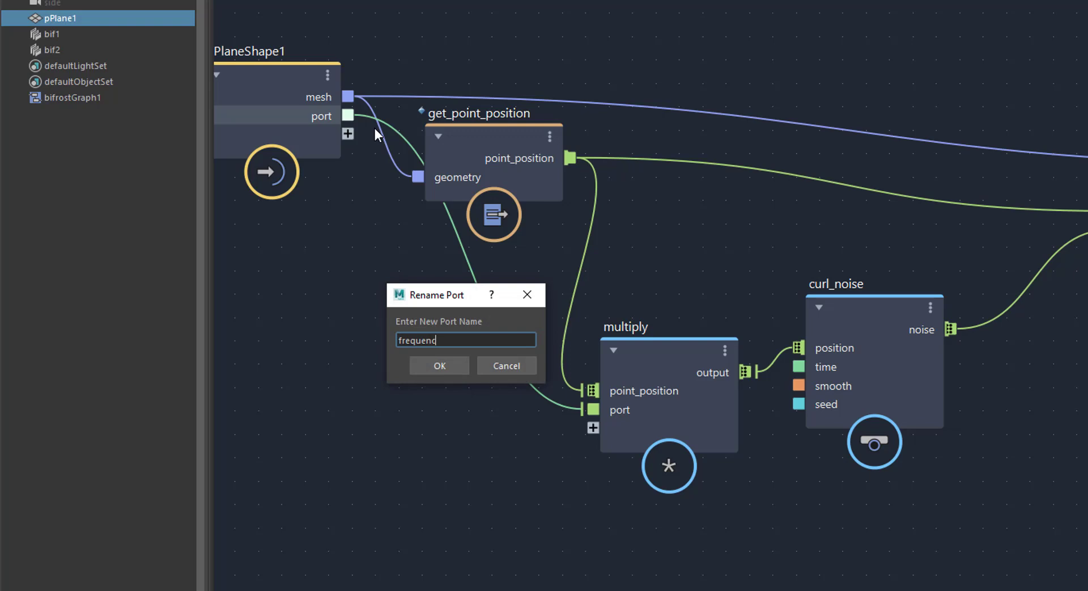
pyautogui.press('Return')
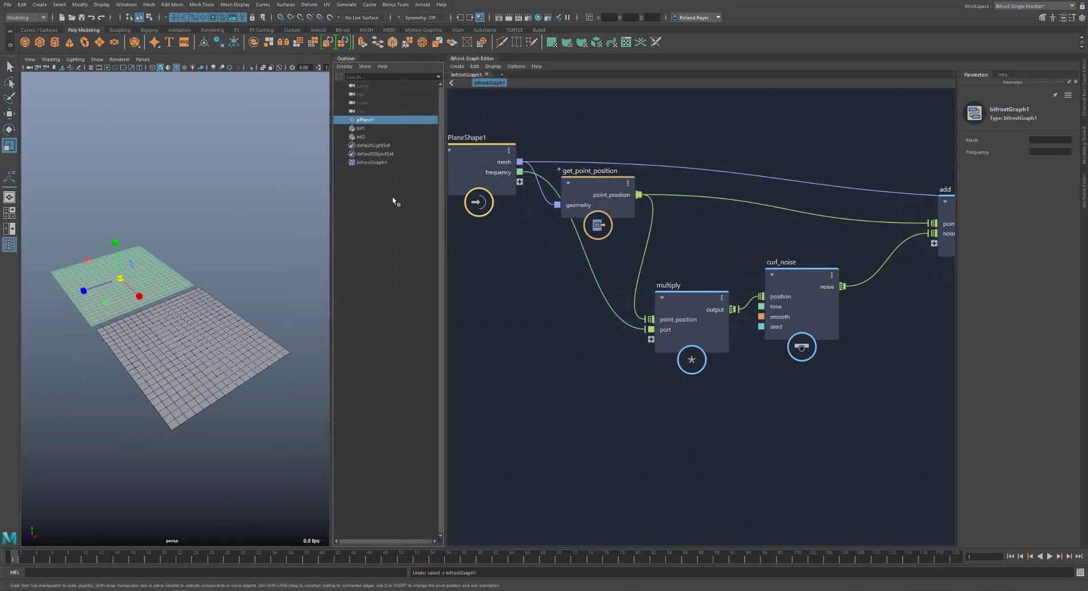
# - Select bifrostGraph1 and drag its Frequency channel up to 0.74, then reopen the graph editor
pyautogui.click(372, 163)
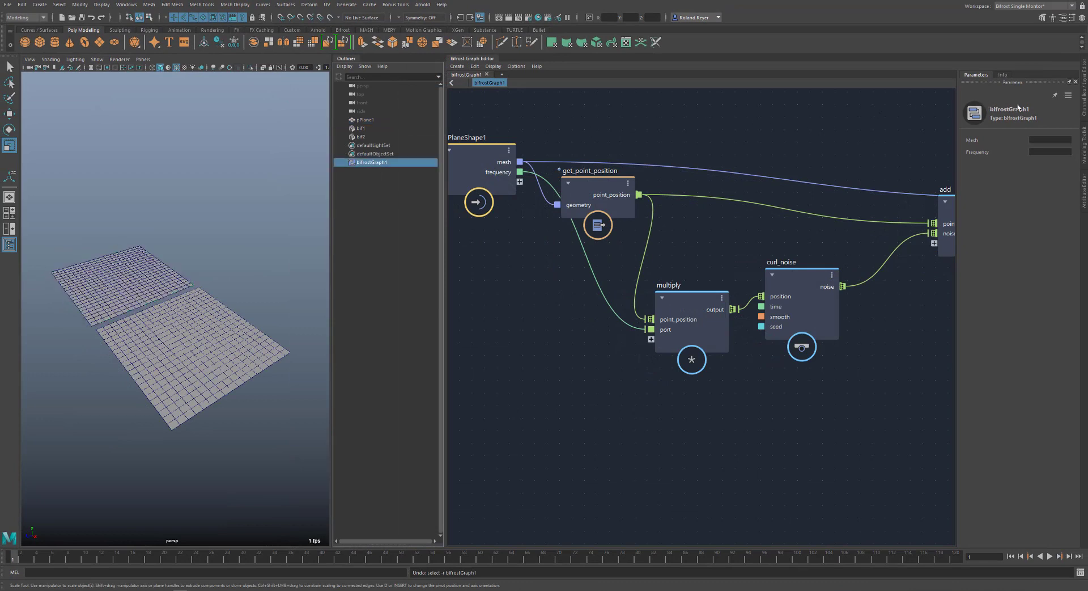
pyautogui.click(1084, 107)
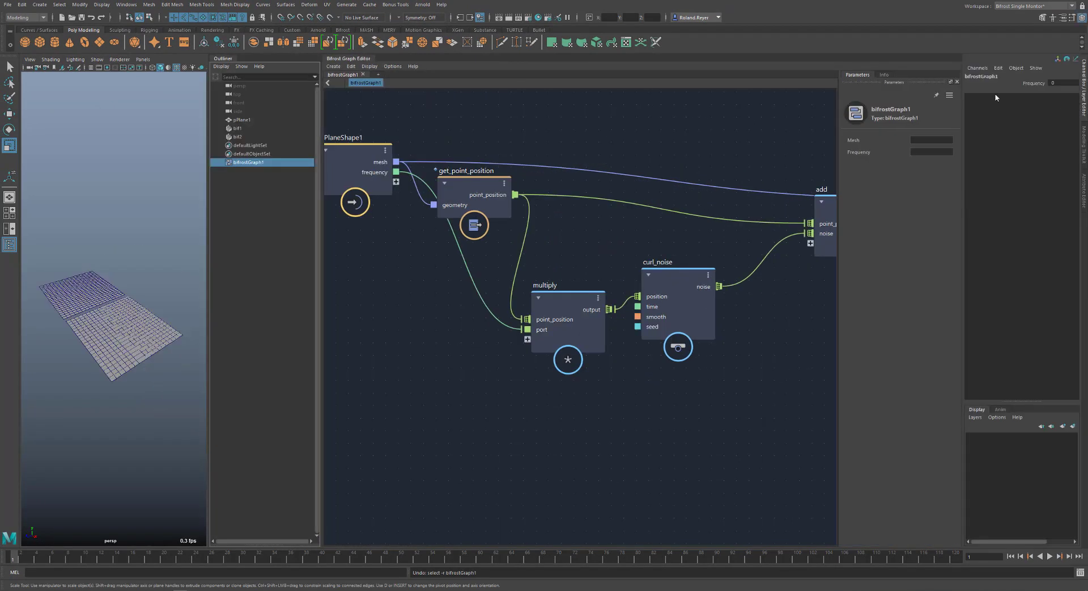
pyautogui.click(1027, 84)
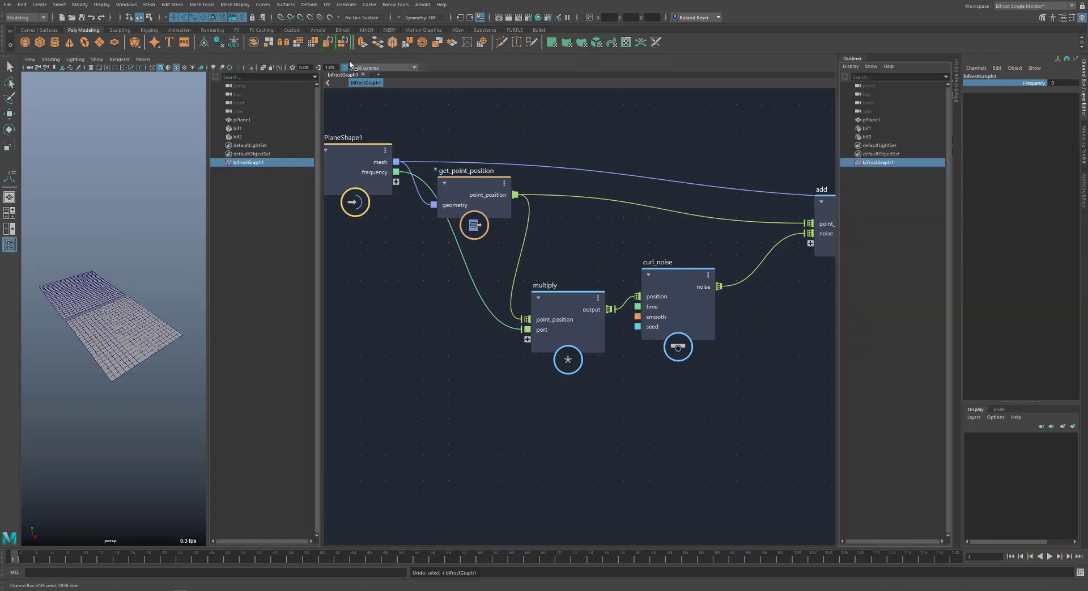
pyautogui.click(349, 59)
pyautogui.moveTo(476, 388); pyautogui.dragTo(240, 403, button='middle')
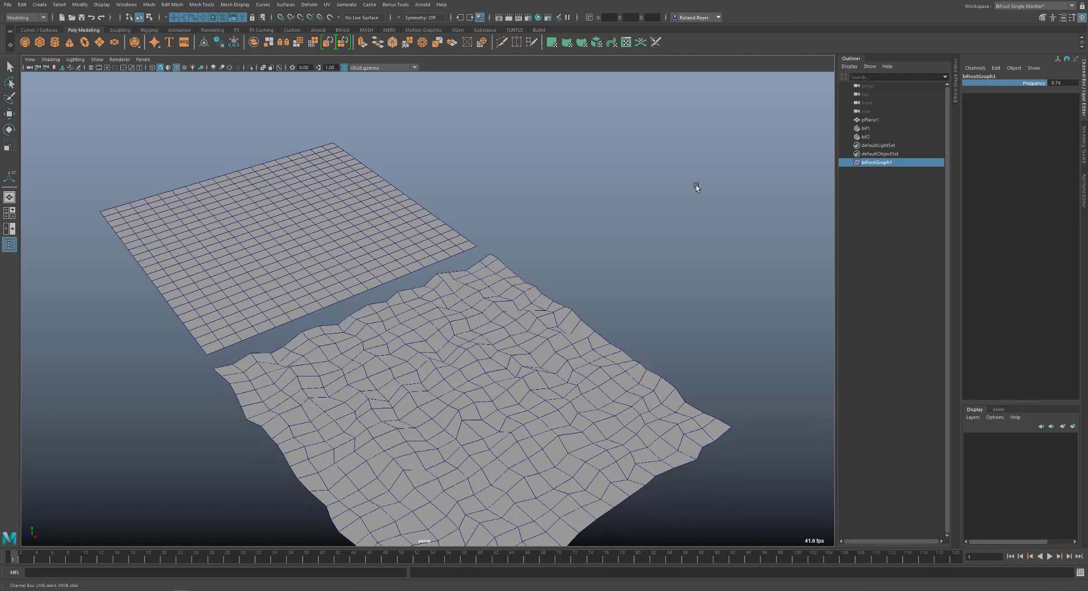
pyautogui.click(956, 94)
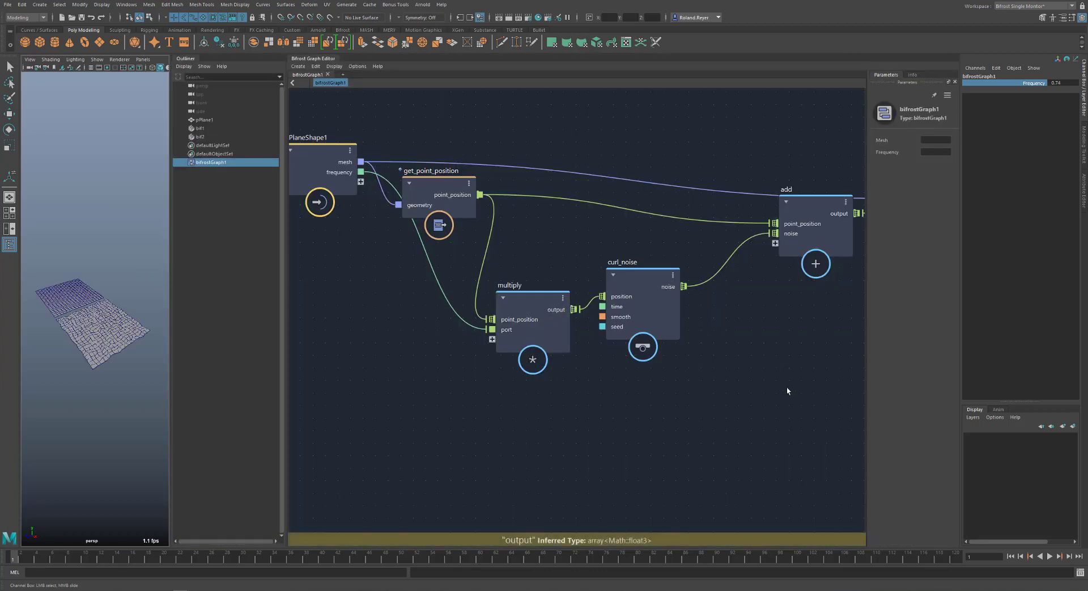
# - Insert a multiply1 node between curl_noise and add, with a value node on its input
pyautogui.moveTo(787, 390); pyautogui.dragTo(601, 380, button='middle')
pyautogui.moveTo(706, 212); pyautogui.dragTo(793, 199)
pyautogui.click(649, 383)
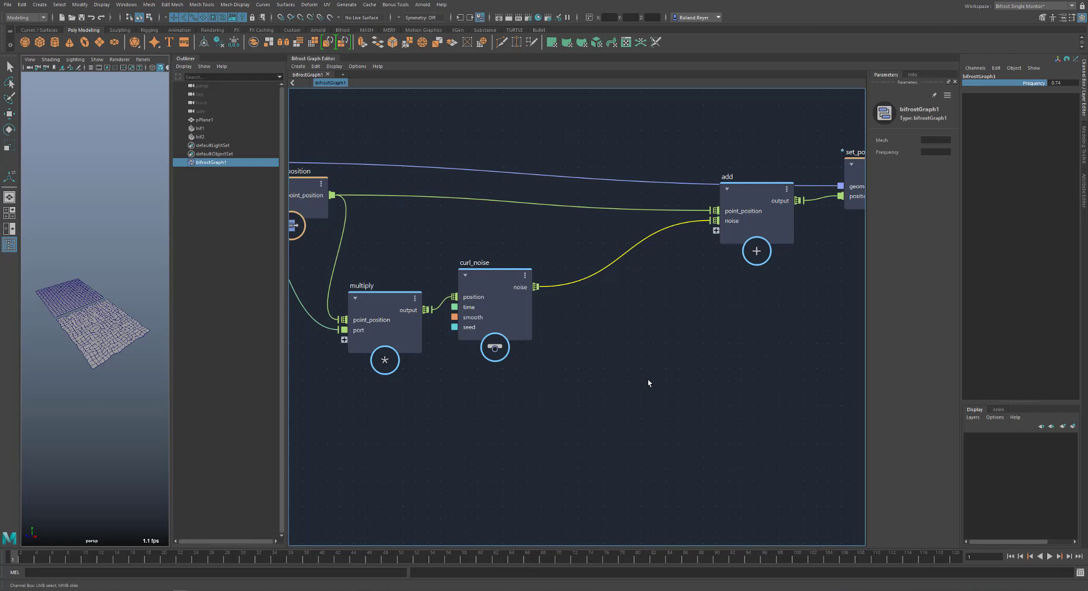
pyautogui.press('Tab')
pyautogui.write('multi')
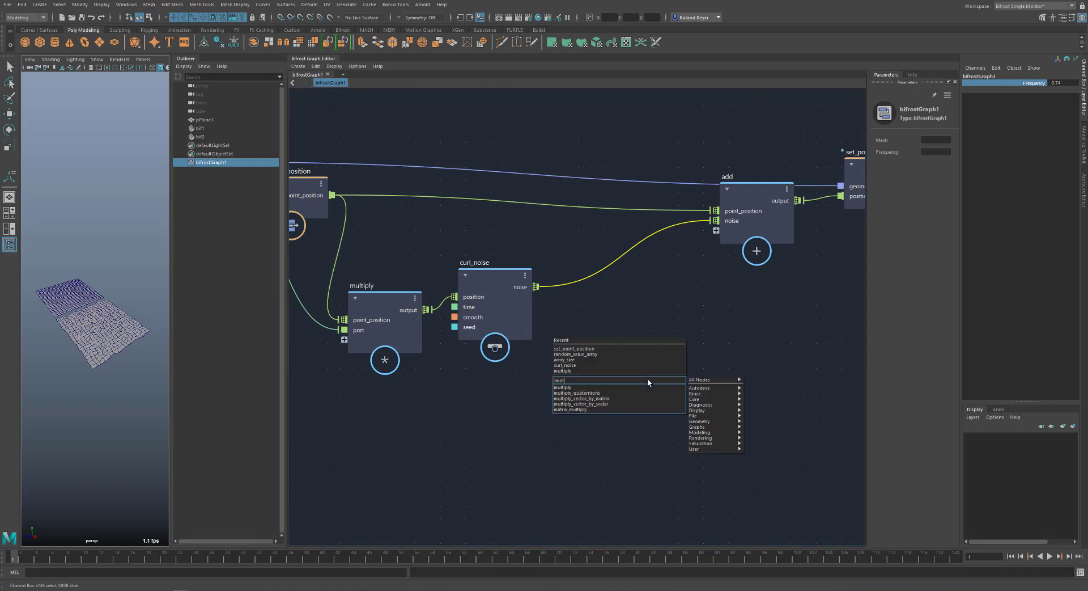
pyautogui.press('Return')
pyautogui.moveTo(649, 394); pyautogui.dragTo(600, 401)
# - Expand the value node and wire its x, y and z components to new graph inputs
pyautogui.click(529, 410)
pyautogui.moveTo(645, 458); pyautogui.dragTo(839, 438, button='middle')
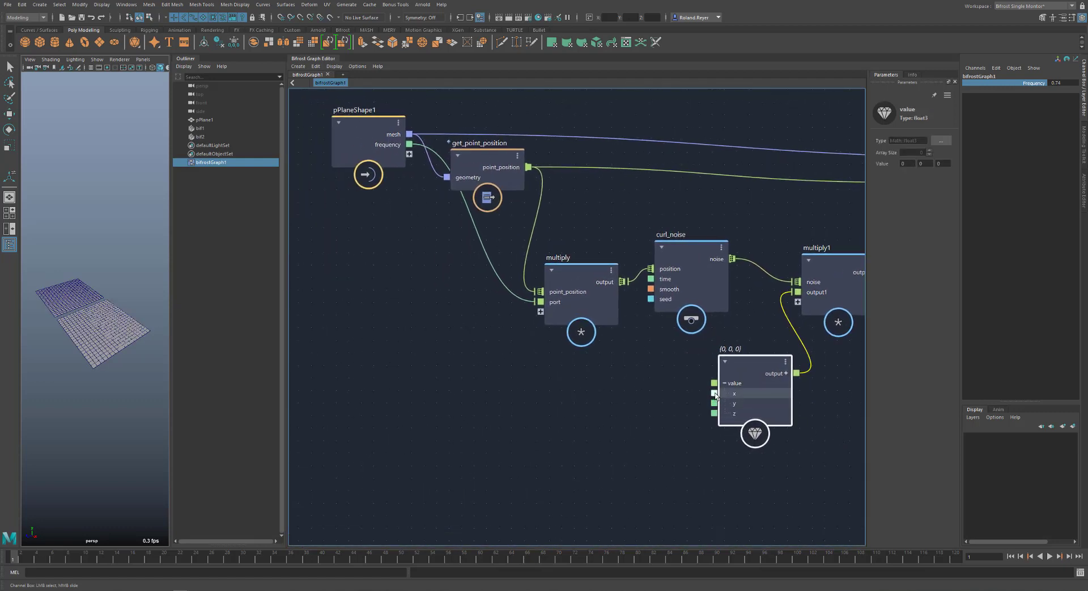
pyautogui.moveTo(716, 396); pyautogui.dragTo(404, 154)
pyautogui.moveTo(714, 413); pyautogui.dragTo(409, 164)
pyautogui.moveTo(714, 403); pyautogui.dragTo(409, 165)
# - Rename the new graph input ports to MagXZ and MagY
pyautogui.rightClick(397, 157)
pyautogui.click(425, 163)
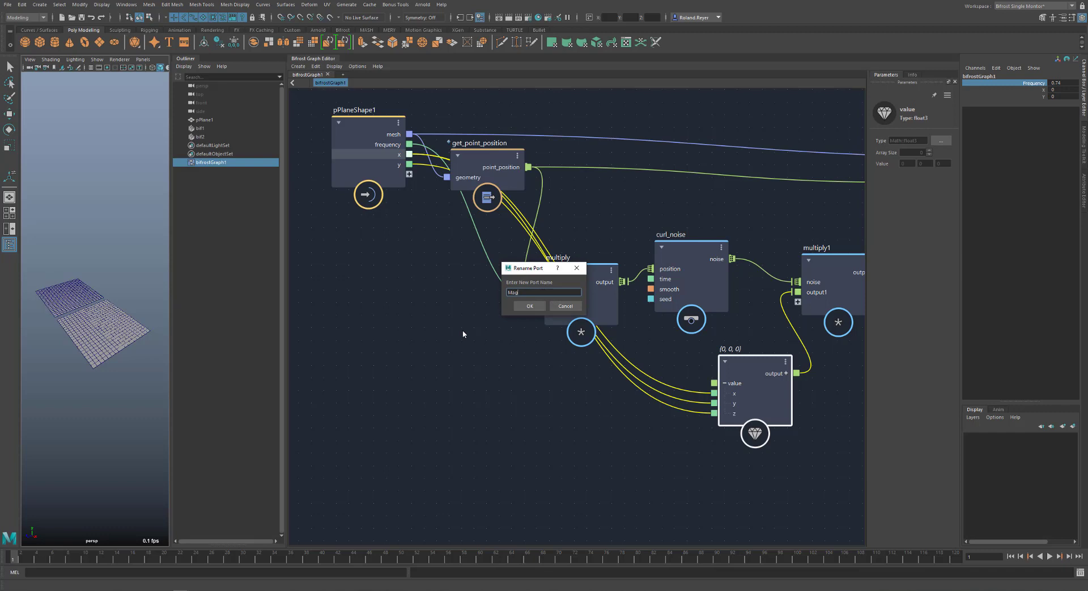
pyautogui.press('Return')
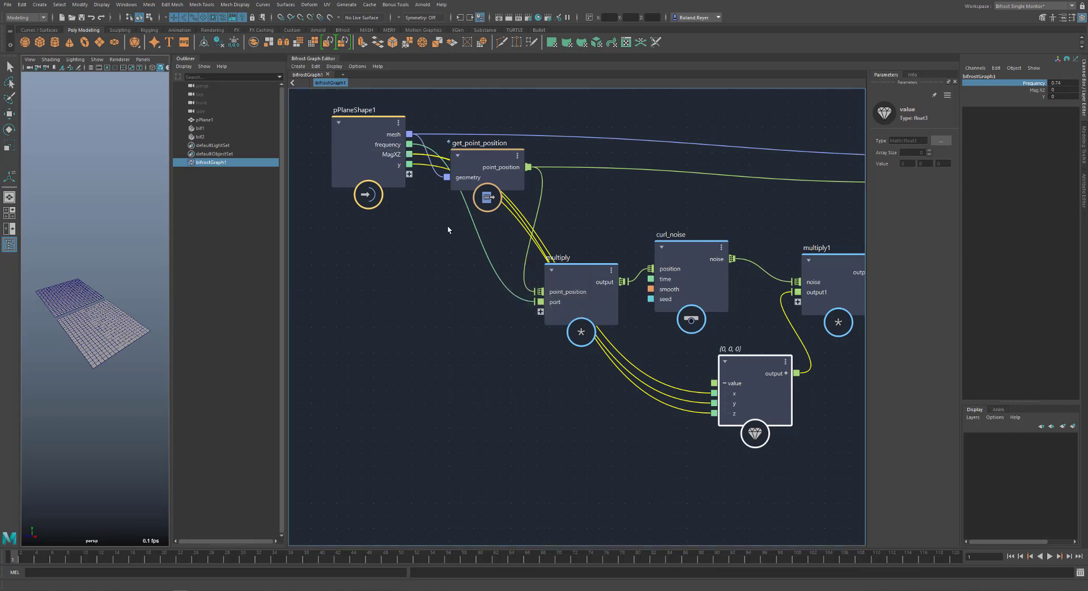
pyautogui.rightClick(390, 165)
pyautogui.click(431, 169)
pyautogui.write('Mag')
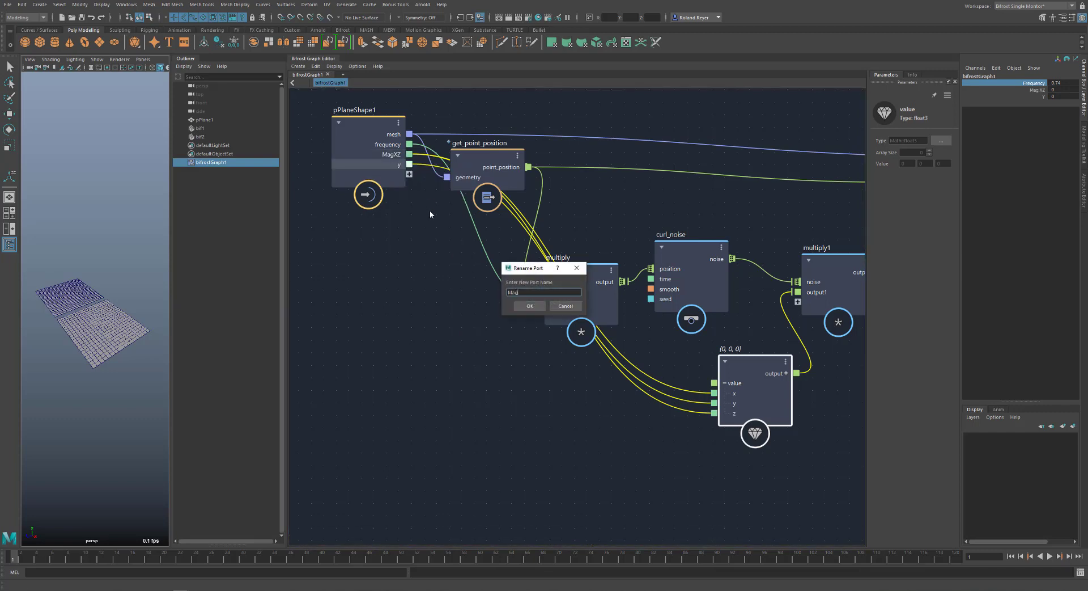
pyautogui.write('Y')
pyautogui.press('Return')
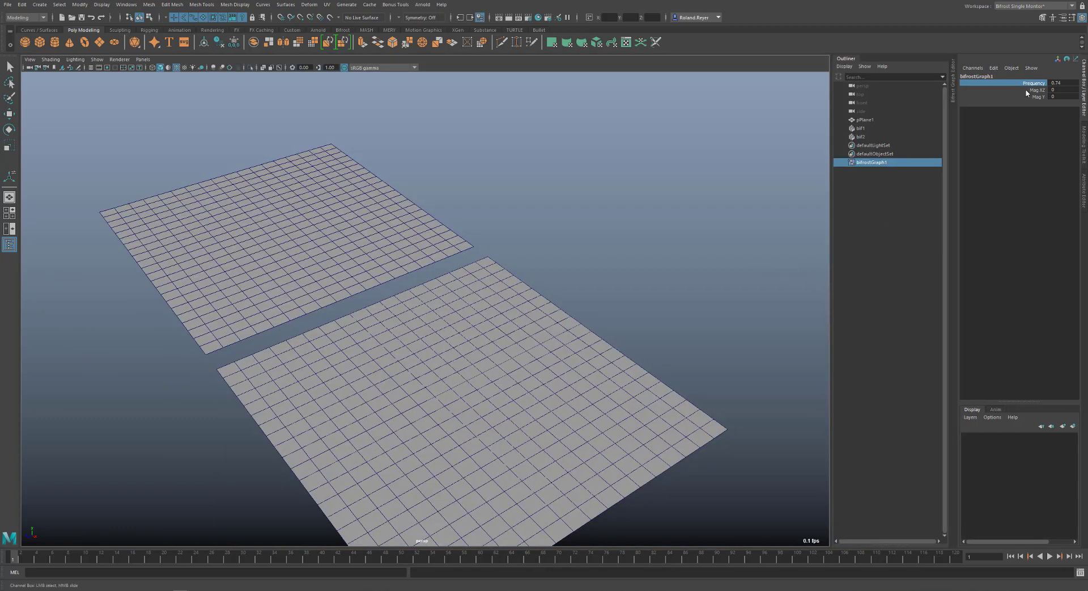
# - Set Mag XZ to 1.18, Mag Y to 1.87 and Frequency to 0.45, then reopen the graph editor
pyautogui.click(1027, 91)
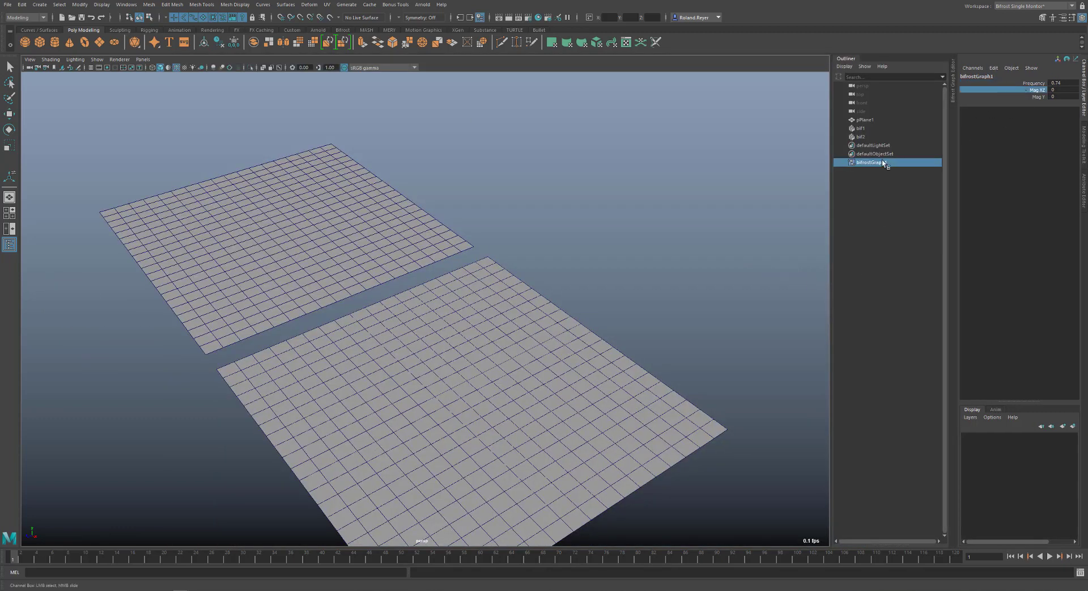
pyautogui.moveTo(627, 221); pyautogui.dragTo(691, 196, button='middle')
pyautogui.click(1023, 96)
pyautogui.click(1012, 83)
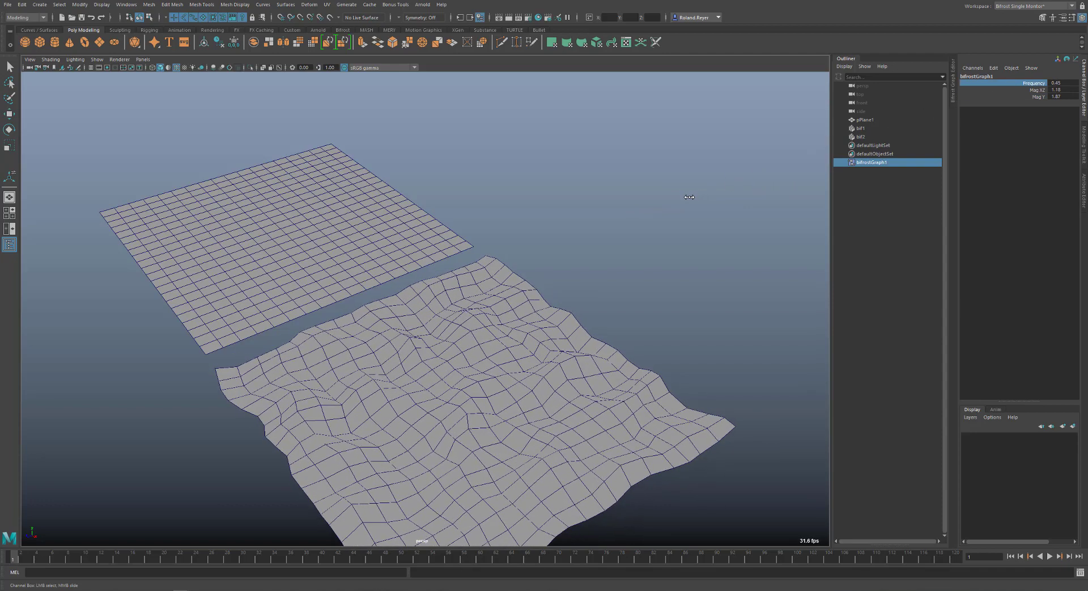
pyautogui.moveTo(693, 352)
pyautogui.keyDown('alt'); pyautogui.mouseDown()
pyautogui.moveTo(644, 333)
pyautogui.moveTo(708, 334)
pyautogui.moveTo(702, 344)
pyautogui.mouseUp(); pyautogui.keyUp('alt')
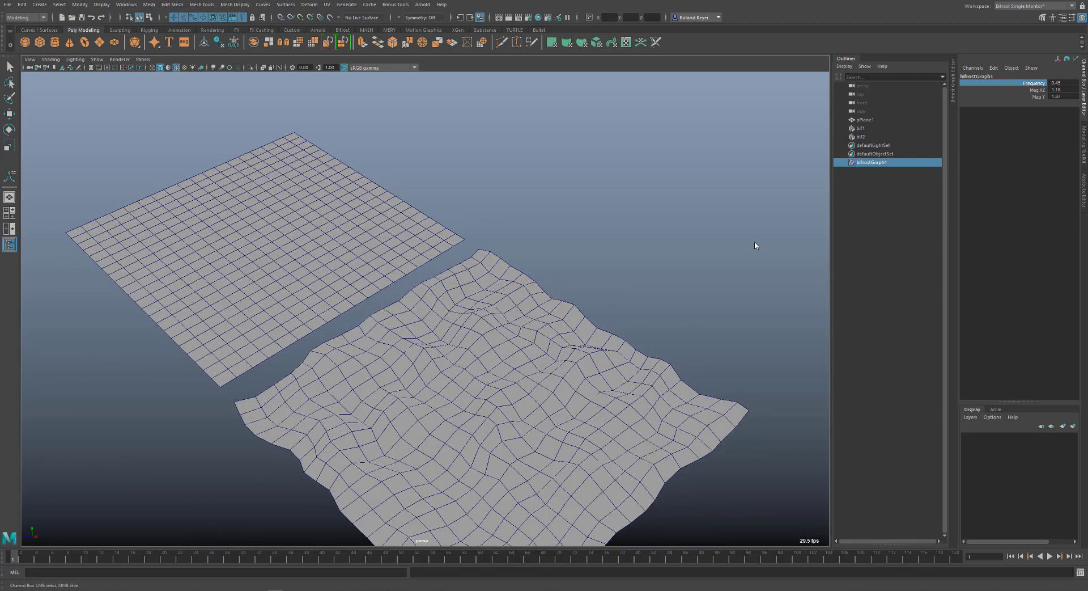
pyautogui.click(1081, 80)
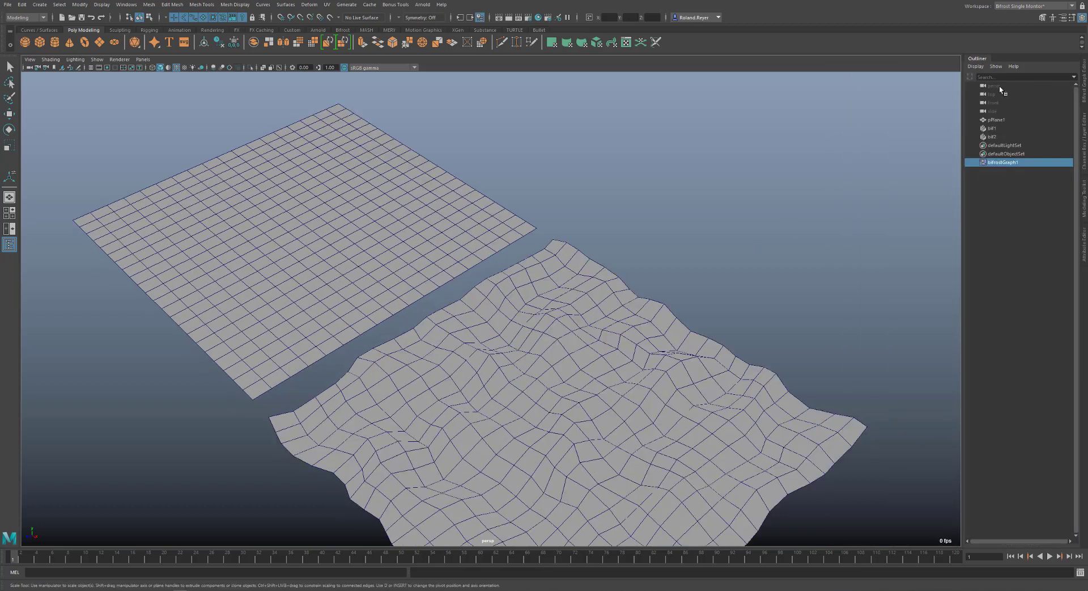
pyautogui.click(1083, 87)
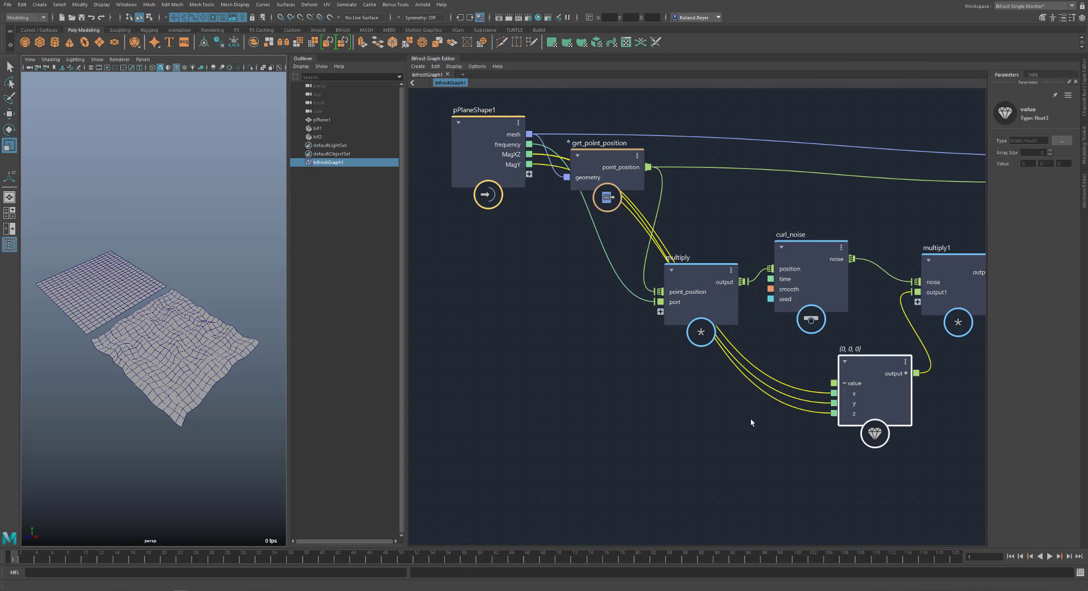
# - Group the selected noise nodes into a compound and line it up with the output node
pyautogui.press('a')
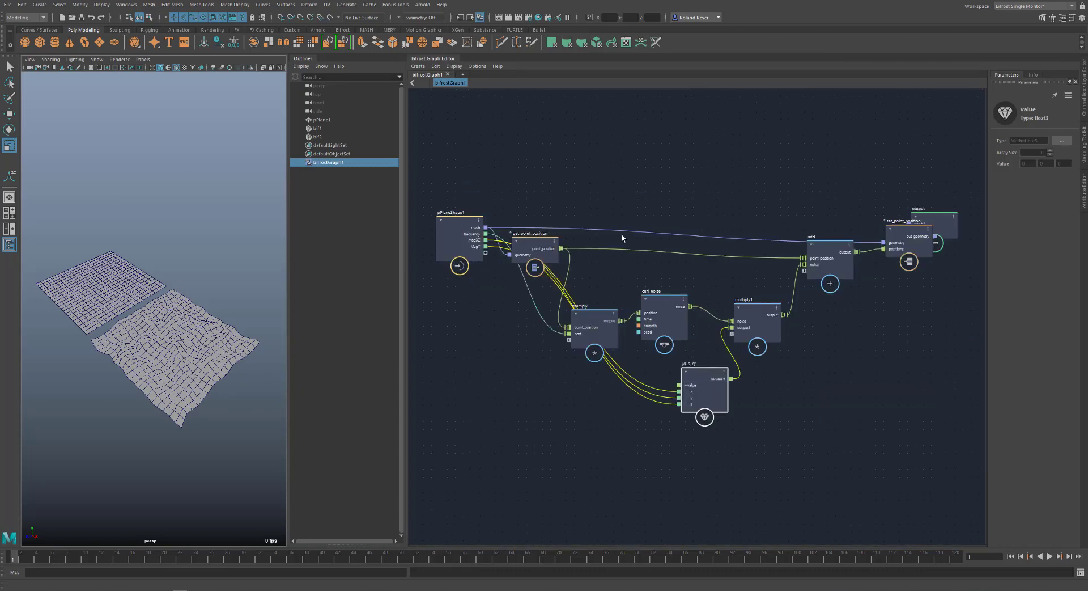
pyautogui.moveTo(517, 146); pyautogui.dragTo(897, 457)
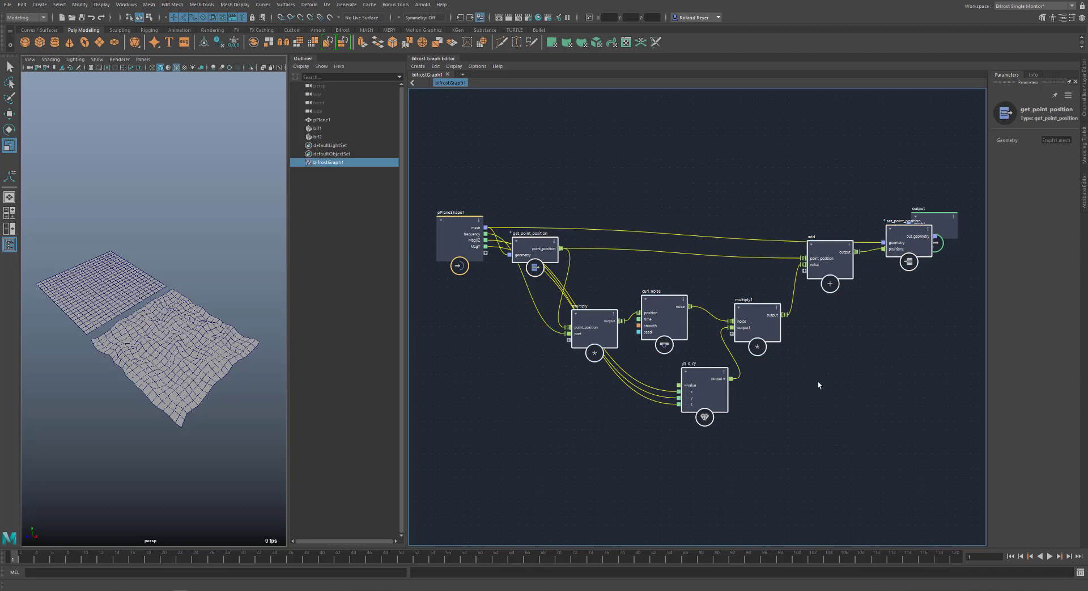
pyautogui.rightClick(670, 183)
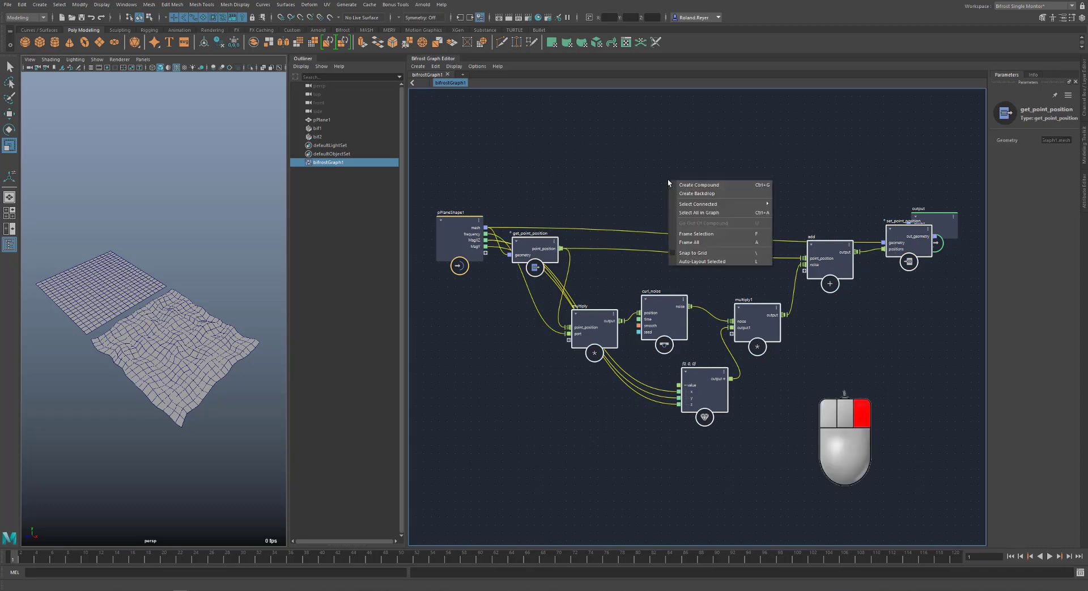
pyautogui.click(704, 185)
pyautogui.moveTo(716, 292); pyautogui.dragTo(591, 225)
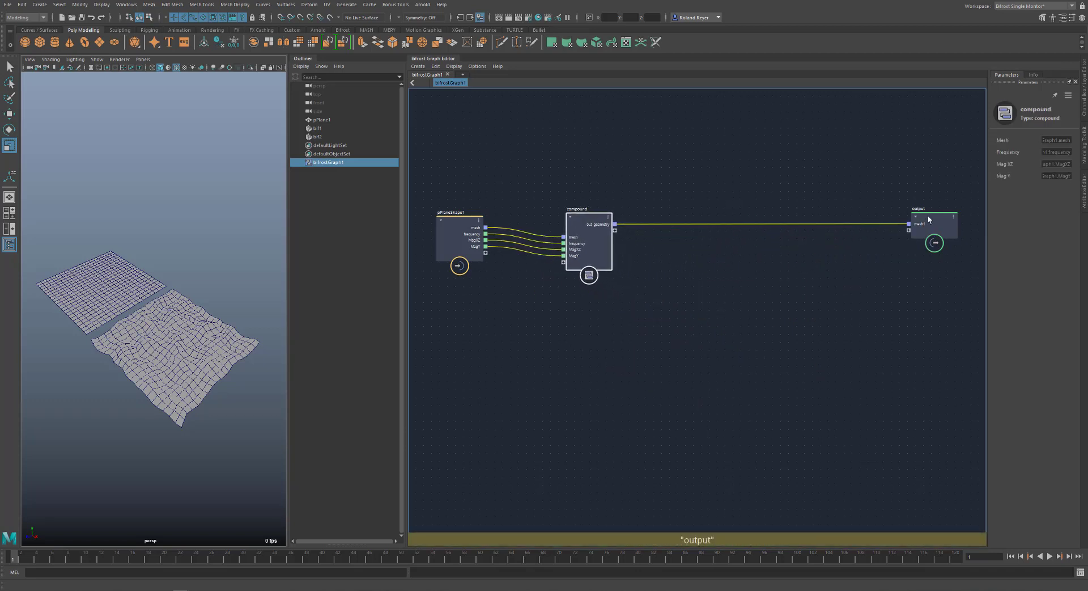
pyautogui.moveTo(937, 219); pyautogui.dragTo(683, 219)
pyautogui.press('a')
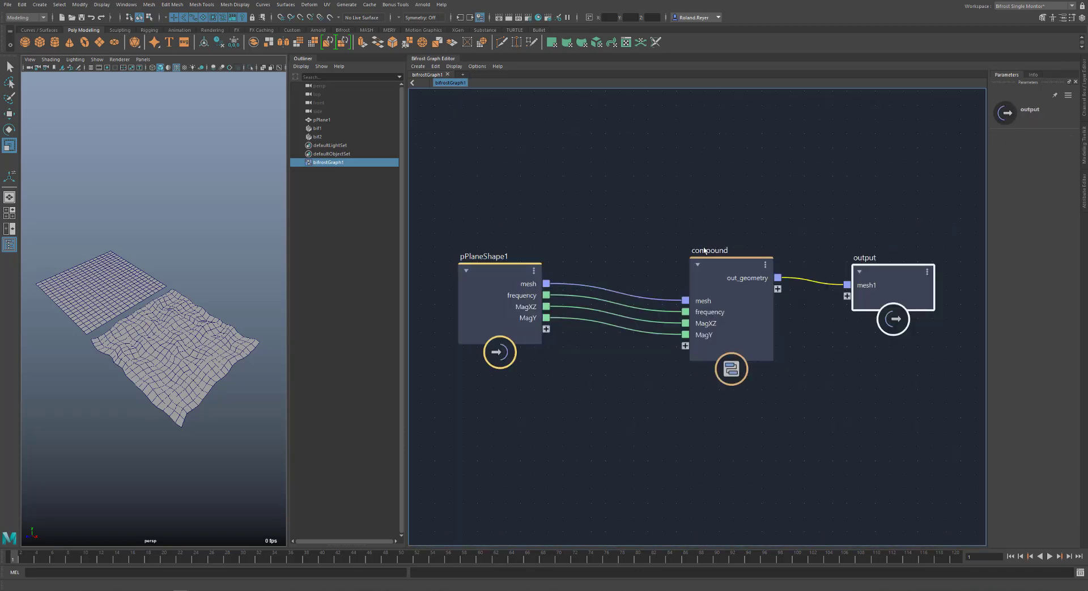
pyautogui.moveTo(731, 271); pyautogui.dragTo(701, 270)
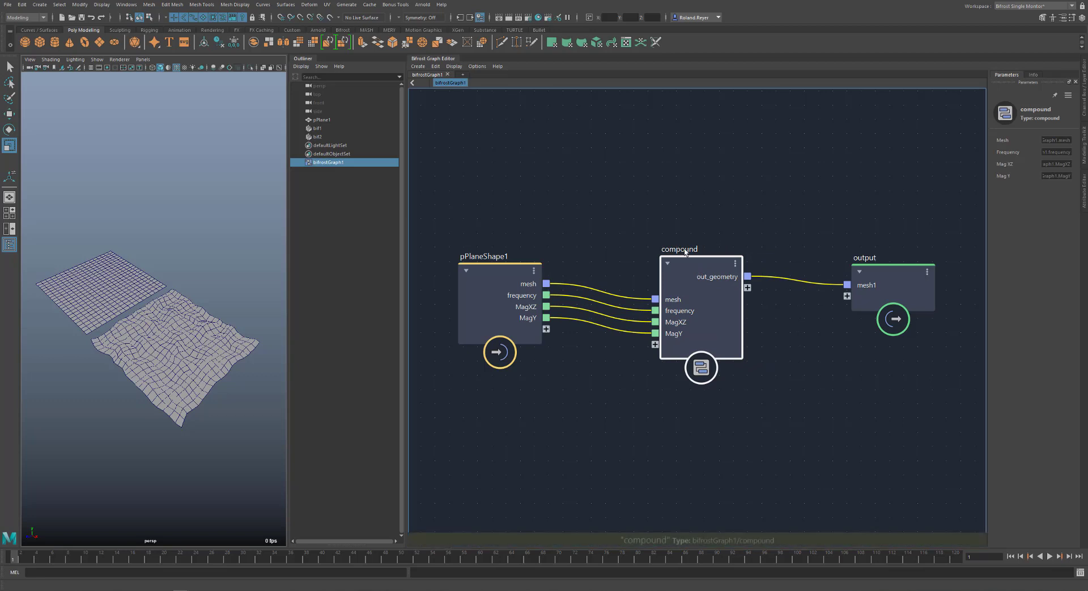
# - Rename the compound to compute_curl_noise
pyautogui.doubleClick(684, 253)
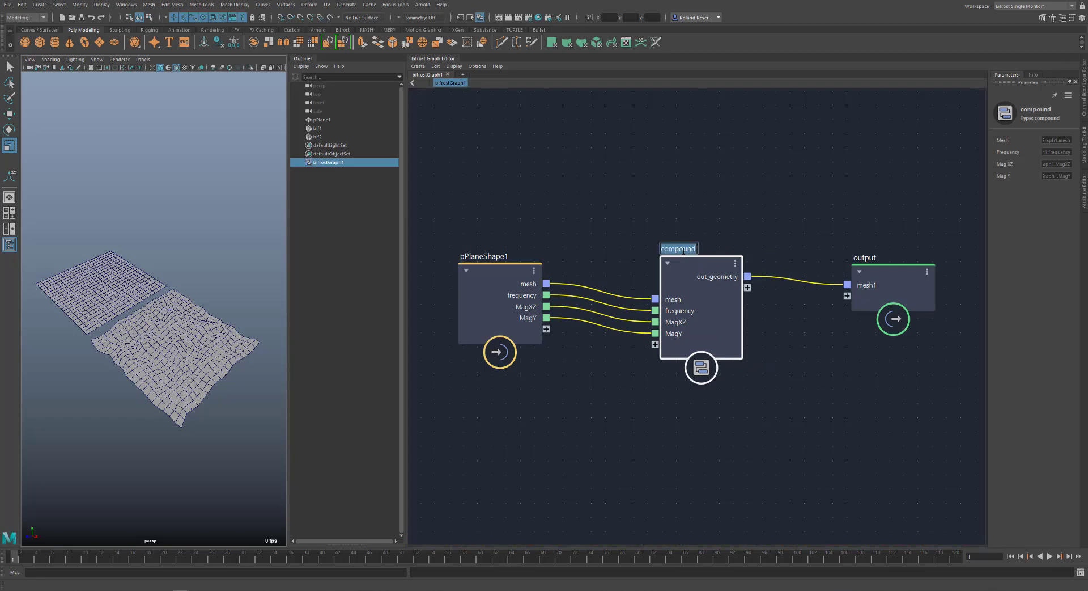
pyautogui.write('compute')
pyautogui.write('_curl_noise')
pyautogui.press('Return')
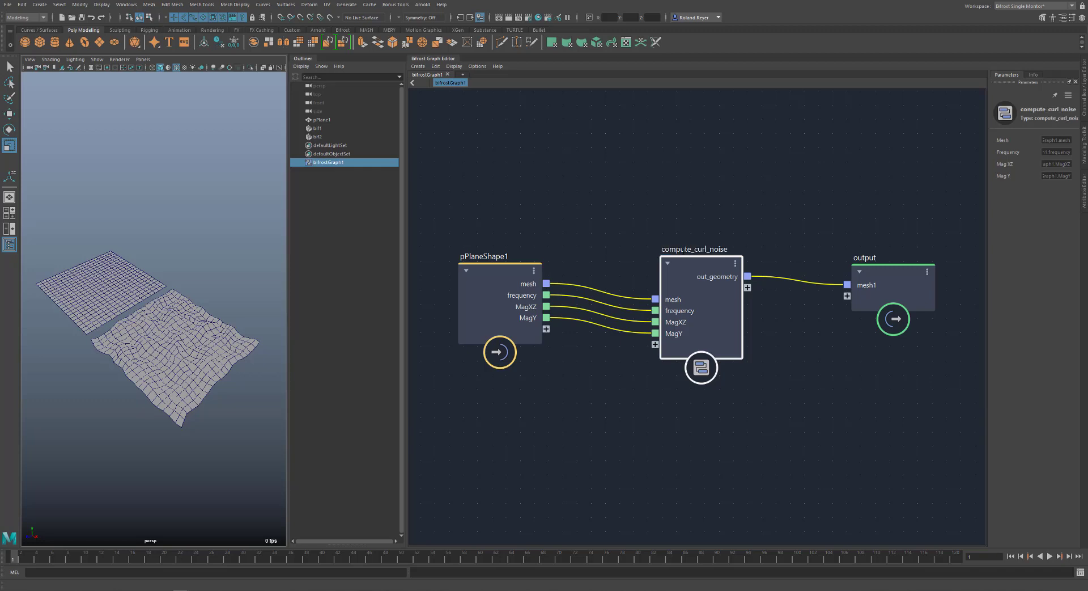
# - Publish compute_curl_noise as a user compound and find it in node search with 'compu'
pyautogui.rightClick(695, 267)
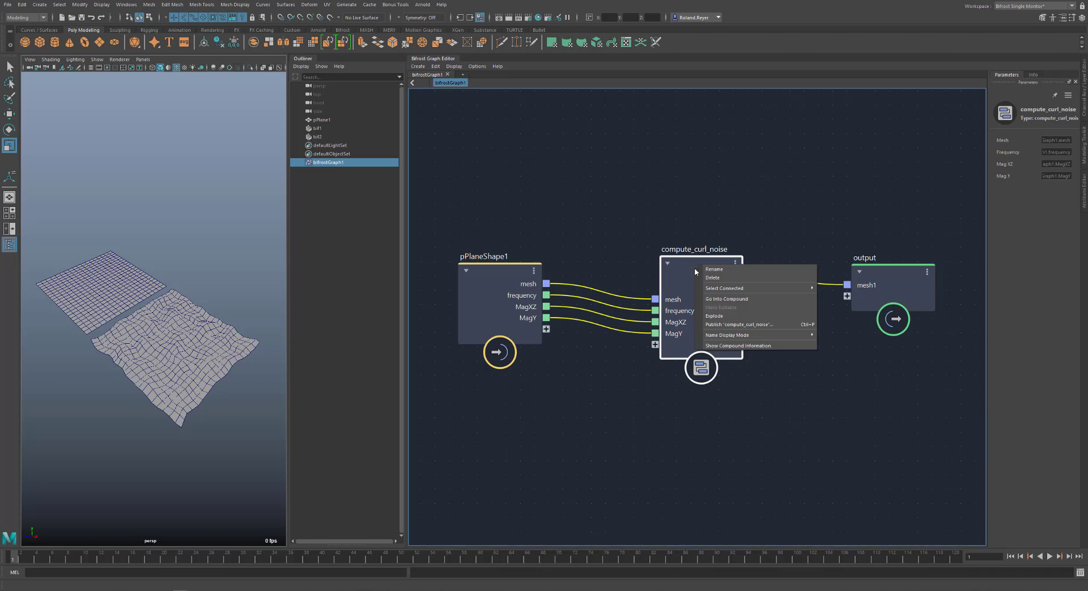
pyautogui.click(765, 325)
pyautogui.moveTo(560, 247); pyautogui.dragTo(709, 250)
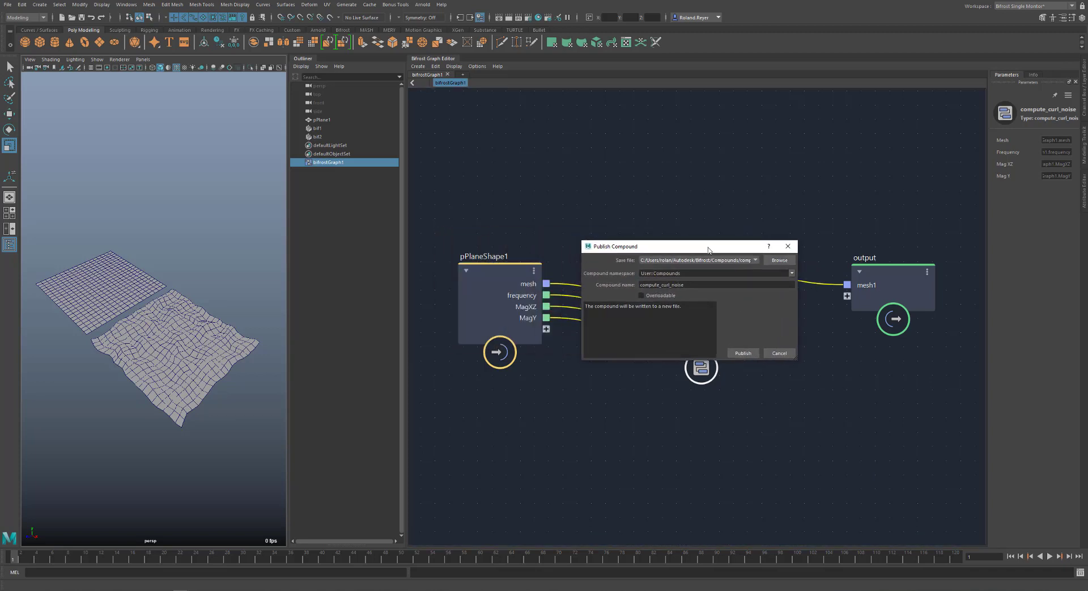
pyautogui.click(753, 353)
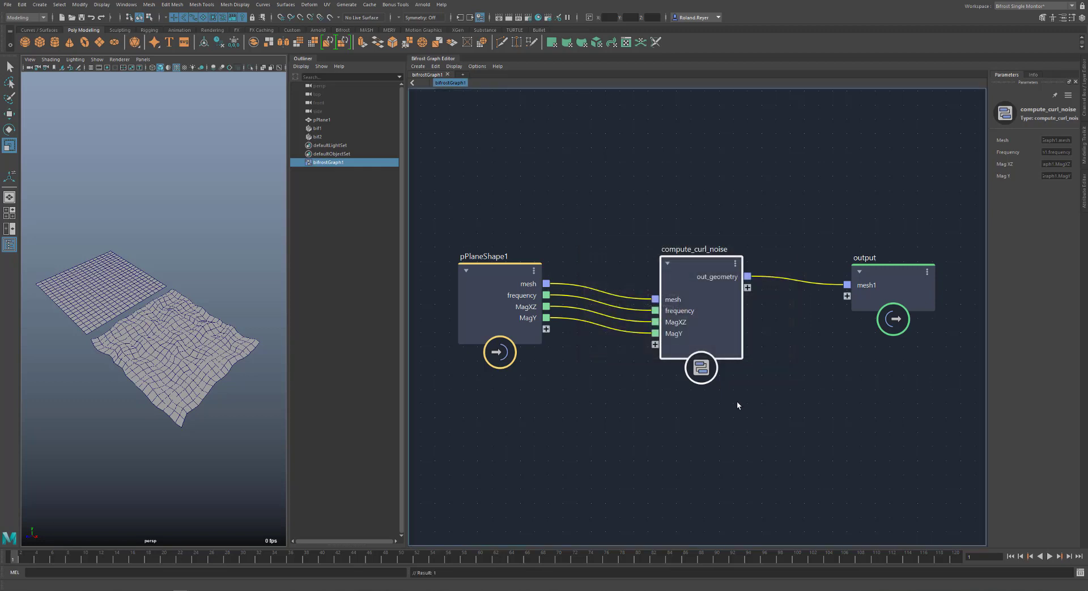
pyautogui.press('Tab')
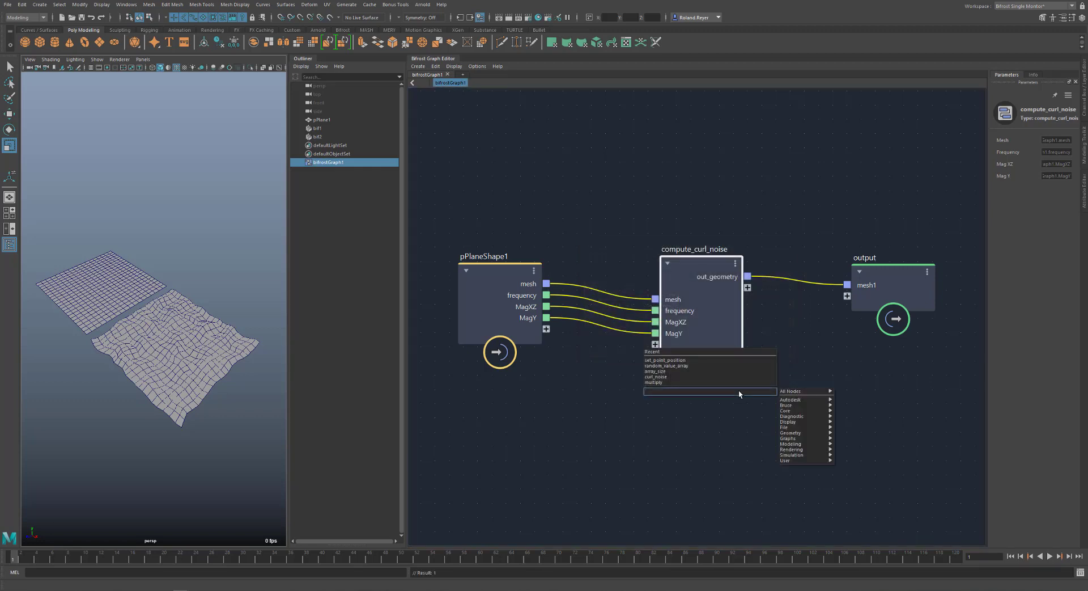
pyautogui.write('compu')
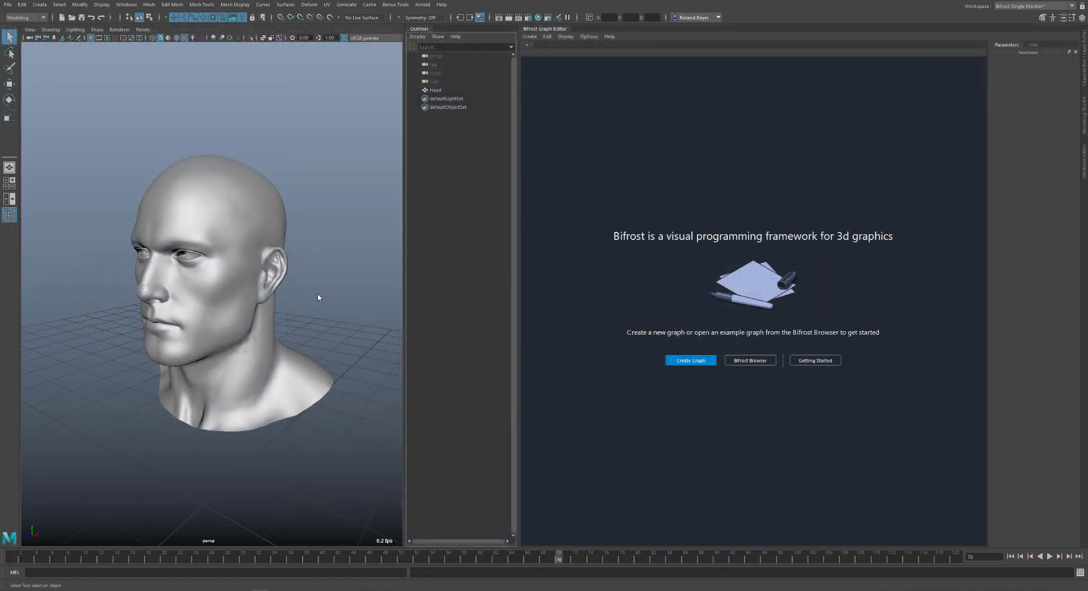
# - Create a new Bifrost graph, delete its input node and bring in the Head mesh
pyautogui.click(259, 297)
pyautogui.click(333, 266)
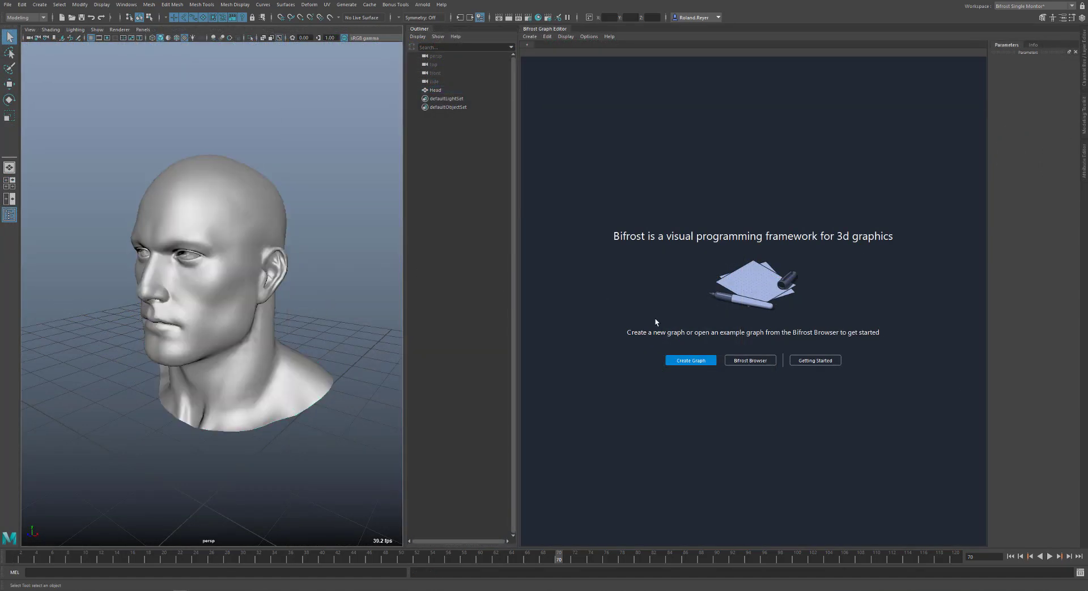
pyautogui.click(700, 362)
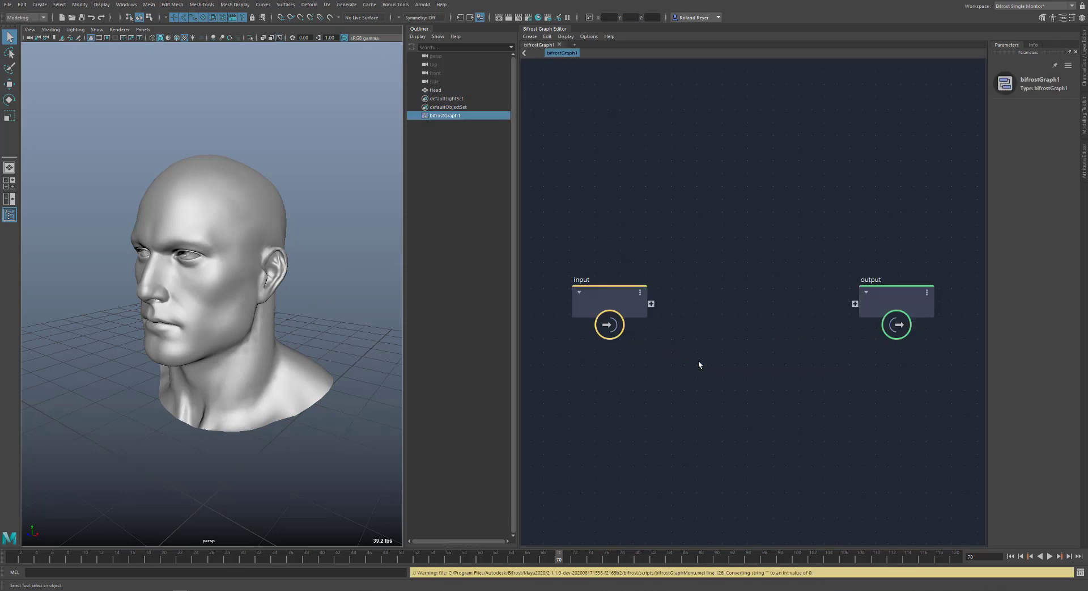
pyautogui.click(596, 291)
pyautogui.press('Delete')
pyautogui.moveTo(436, 90); pyautogui.dragTo(547, 278)
# - Add a disconnect_mesh_faces node after HeadShape and connect it to the output
pyautogui.moveTo(618, 295); pyautogui.dragTo(663, 307)
pyautogui.write('disconnec')
pyautogui.press('Return')
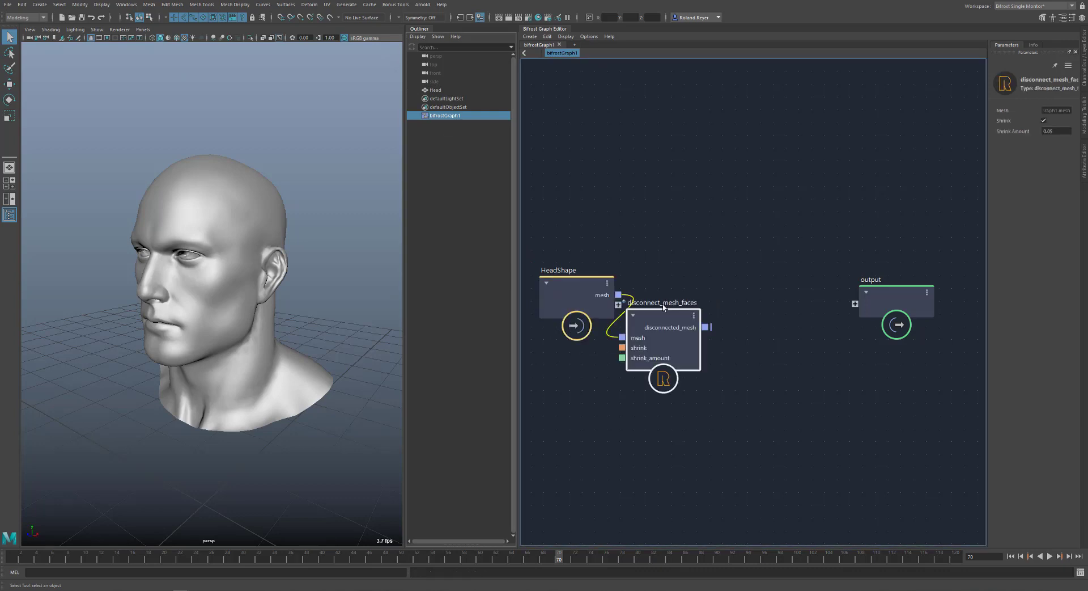
pyautogui.moveTo(739, 295); pyautogui.dragTo(855, 304)
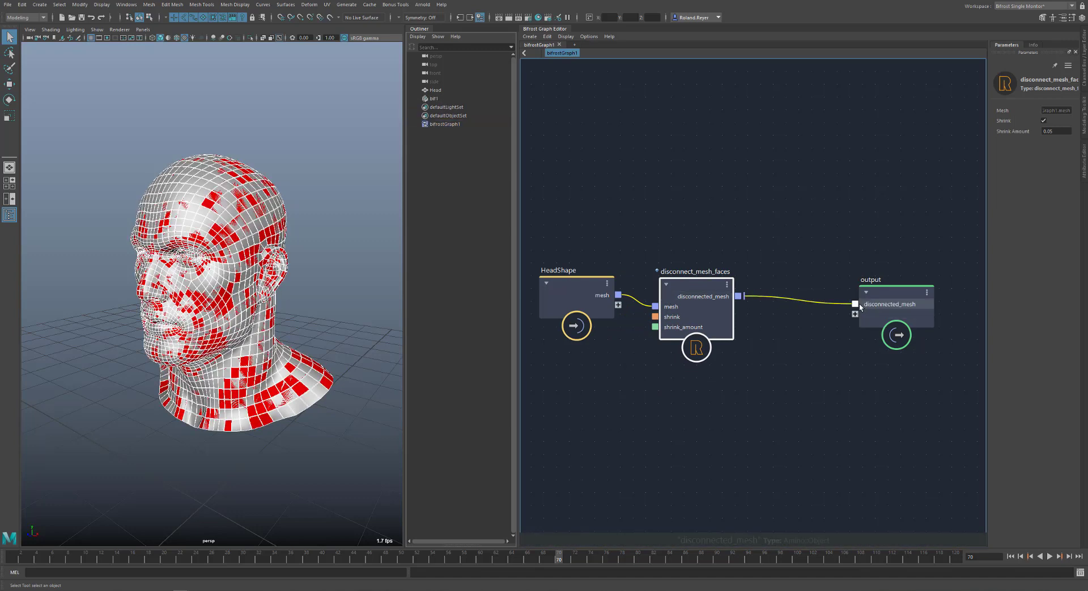
# - Hide the original Head mesh and expose shrink_amount as a bifrostGraph1 channel
pyautogui.click(441, 88)
pyautogui.hotkey('ctrl', 'h')
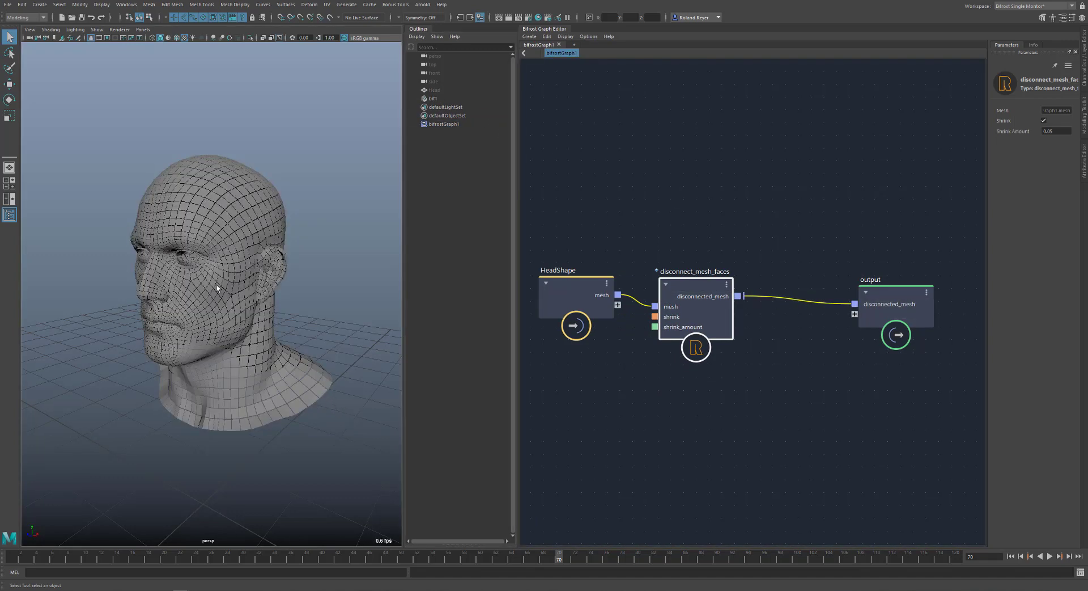
pyautogui.scroll(5, 216, 287)
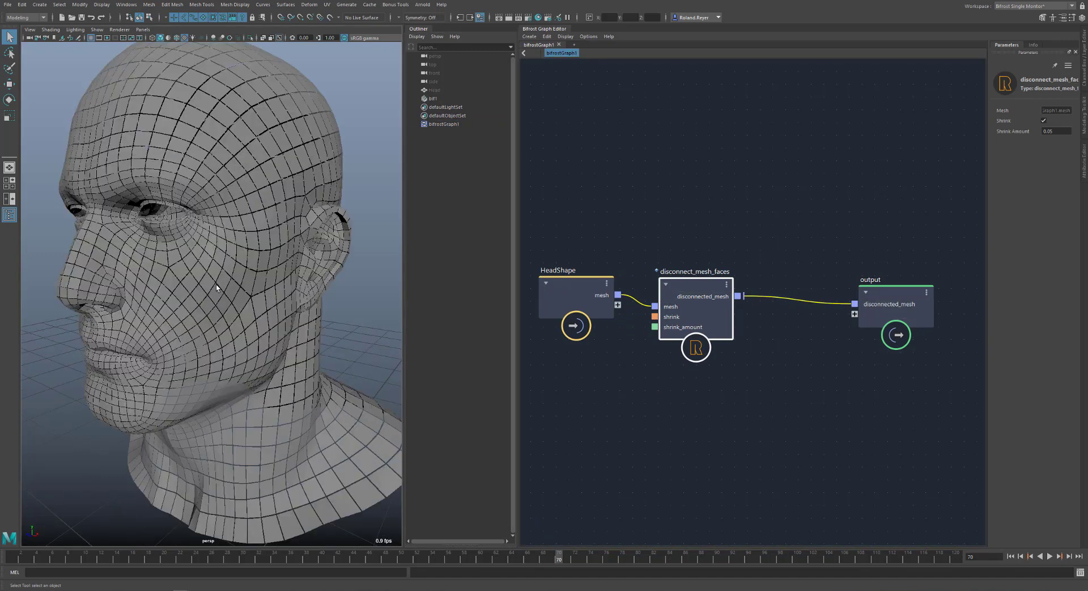
pyautogui.moveTo(655, 327); pyautogui.dragTo(618, 304)
pyautogui.click(1085, 73)
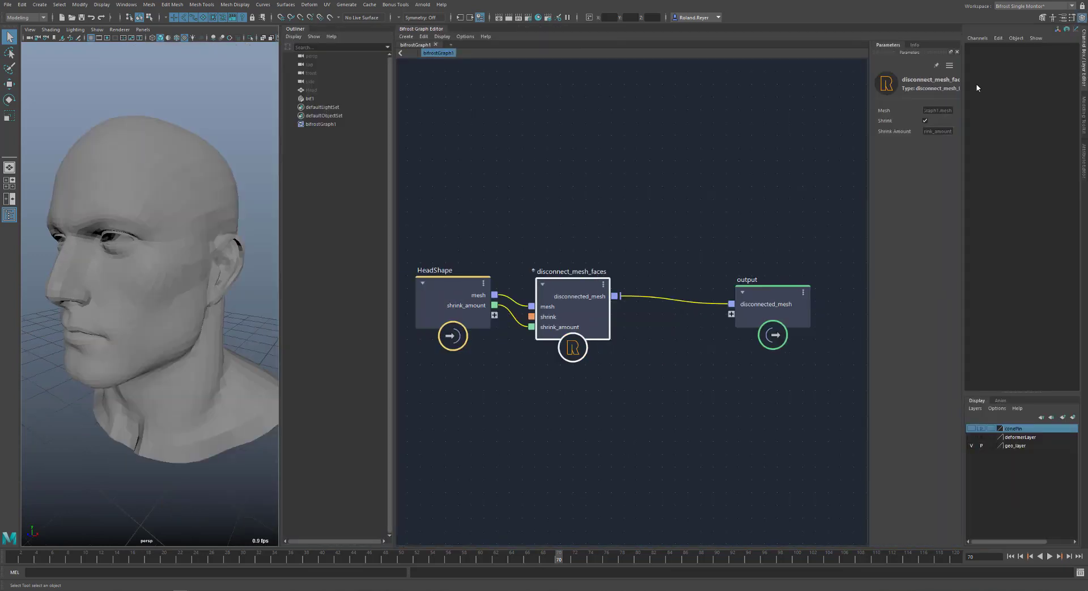
pyautogui.click(326, 124)
pyautogui.click(1035, 53)
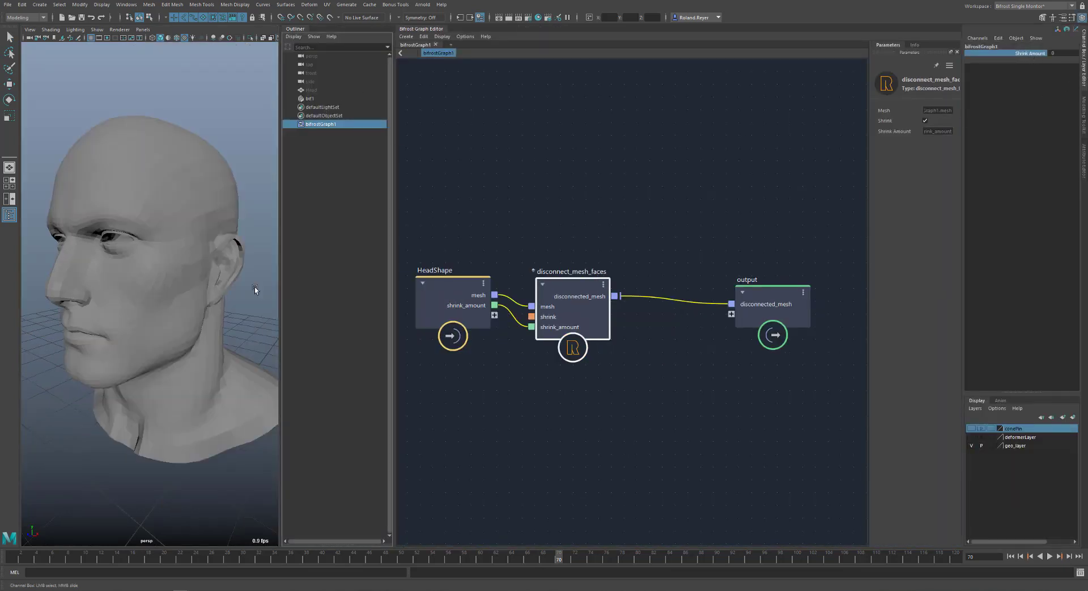
# - Set Shrink Amount to 0.2, add an extrude node and expose offset_ext_faces at 0.02
pyautogui.moveTo(150, 366); pyautogui.dragTo(160, 368, button='middle')
pyautogui.click(708, 328)
pyautogui.press('Tab')
pyautogui.write('extrude')
pyautogui.press('Return')
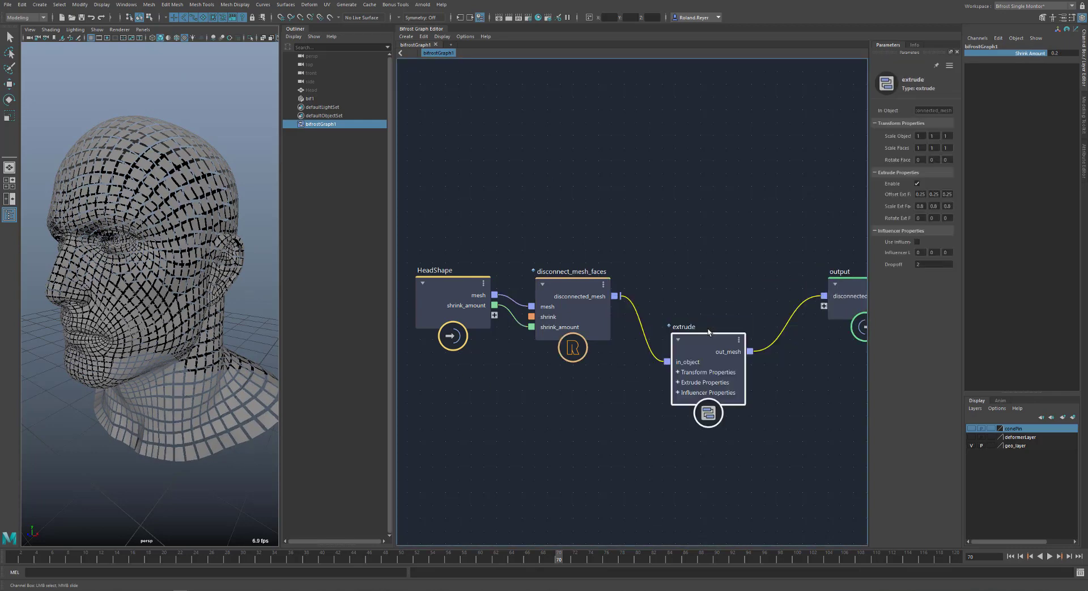
pyautogui.click(686, 337)
pyautogui.moveTo(675, 357); pyautogui.dragTo(495, 315)
pyautogui.scroll(5, 120, 270)
pyautogui.moveTo(121, 270); pyautogui.dragTo(380, 318, button='middle')
# - Rearrange the nodes and insert the published compute_curl_noise compound before extrude
pyautogui.moveTo(624, 255); pyautogui.dragTo(408, 363)
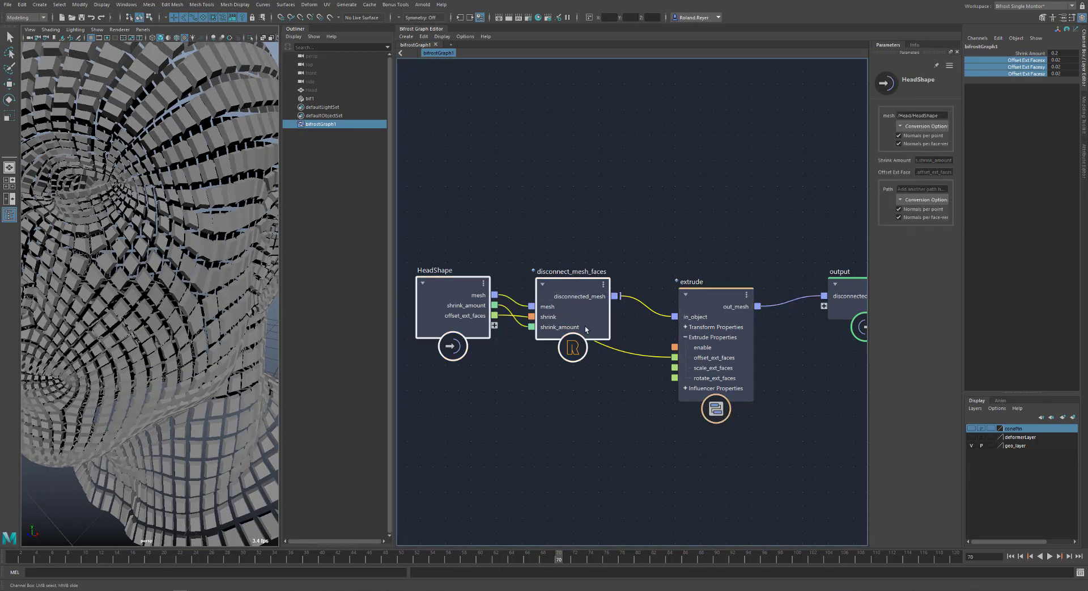
pyautogui.moveTo(573, 318); pyautogui.dragTo(391, 321)
pyautogui.moveTo(688, 278); pyautogui.dragTo(726, 261)
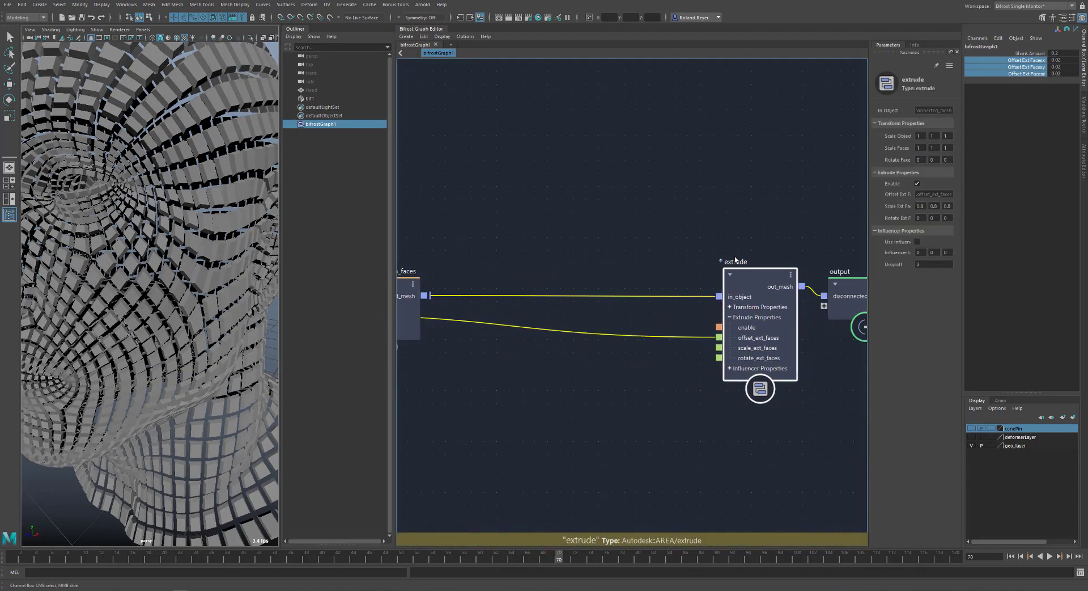
pyautogui.click(600, 314)
pyautogui.press('Tab')
pyautogui.write('compute')
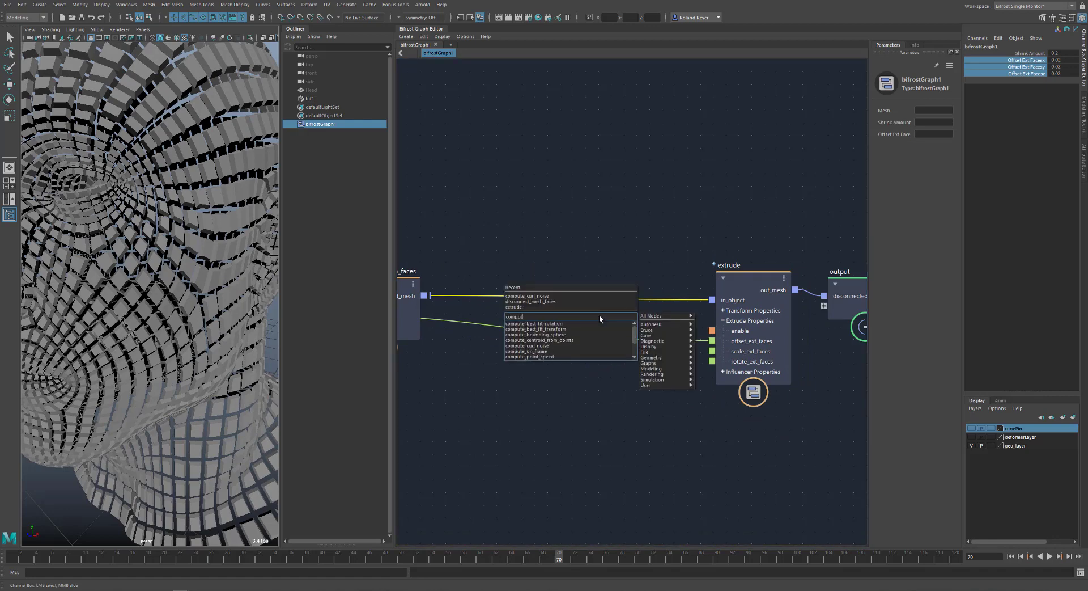
pyautogui.click(562, 345)
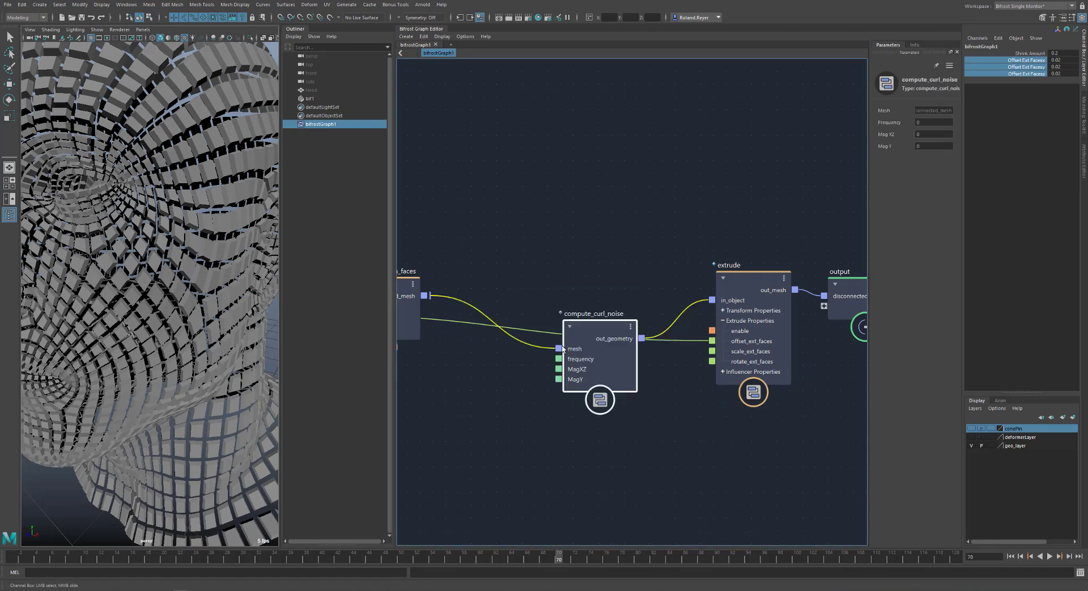
pyautogui.moveTo(562, 344); pyautogui.dragTo(556, 298)
pyautogui.moveTo(533, 391); pyautogui.dragTo(692, 390, button='middle')
pyautogui.moveTo(567, 284); pyautogui.dragTo(648, 283)
# - Expose frequency, MagXZ and MagY, setting Frequency to 1 and both magnitudes to 0.2
pyautogui.moveTo(720, 316); pyautogui.dragTo(472, 339)
pyautogui.moveTo(720, 337); pyautogui.dragTo(473, 350)
pyautogui.click(1063, 81)
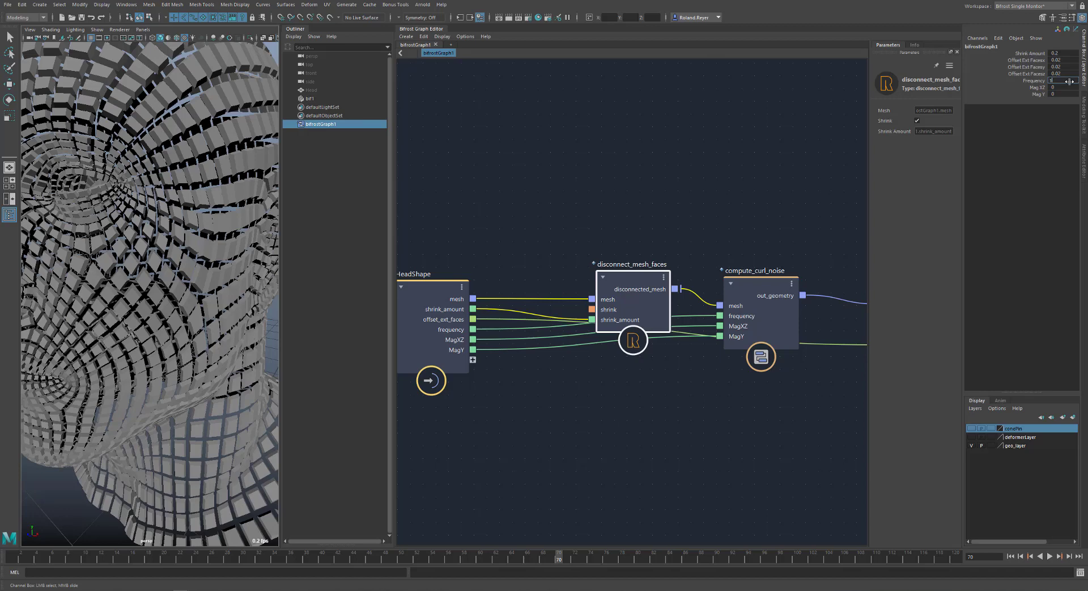
pyautogui.press('Return')
pyautogui.moveTo(1060, 87); pyautogui.dragTo(1060, 94)
pyautogui.write('0.2')
pyautogui.press('Return')
# - Frame the head in a full-width view and set the Frequency channel to 7
pyautogui.keyDown('alt'); pyautogui.moveTo(189, 313); pyautogui.dragTo(150, 329); pyautogui.keyUp('alt')
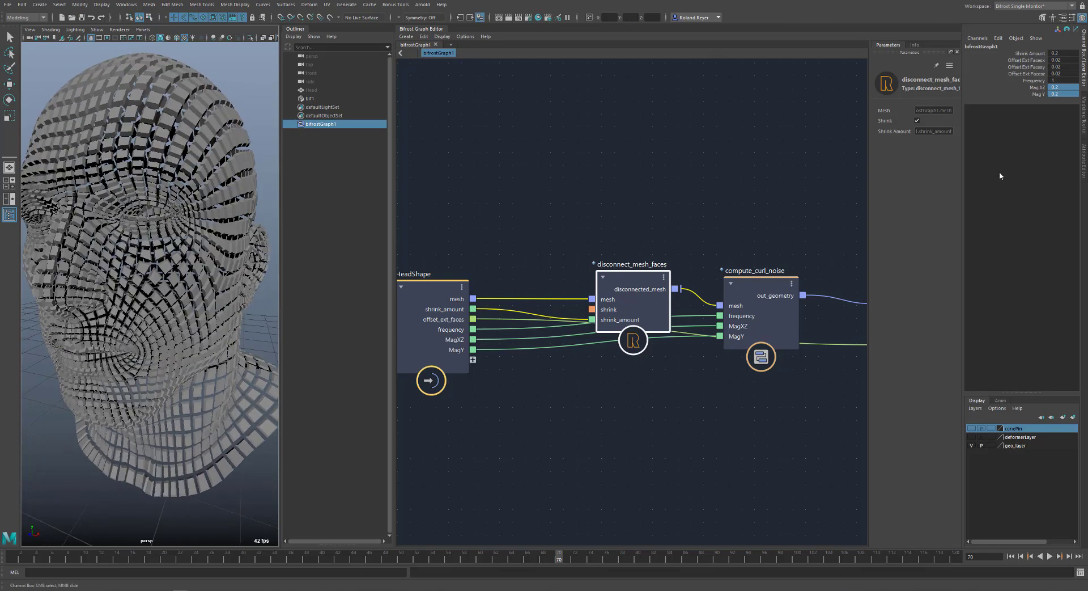
pyautogui.click(1030, 82)
pyautogui.moveTo(170, 379); pyautogui.dragTo(264, 414, button='middle')
pyautogui.click(411, 29)
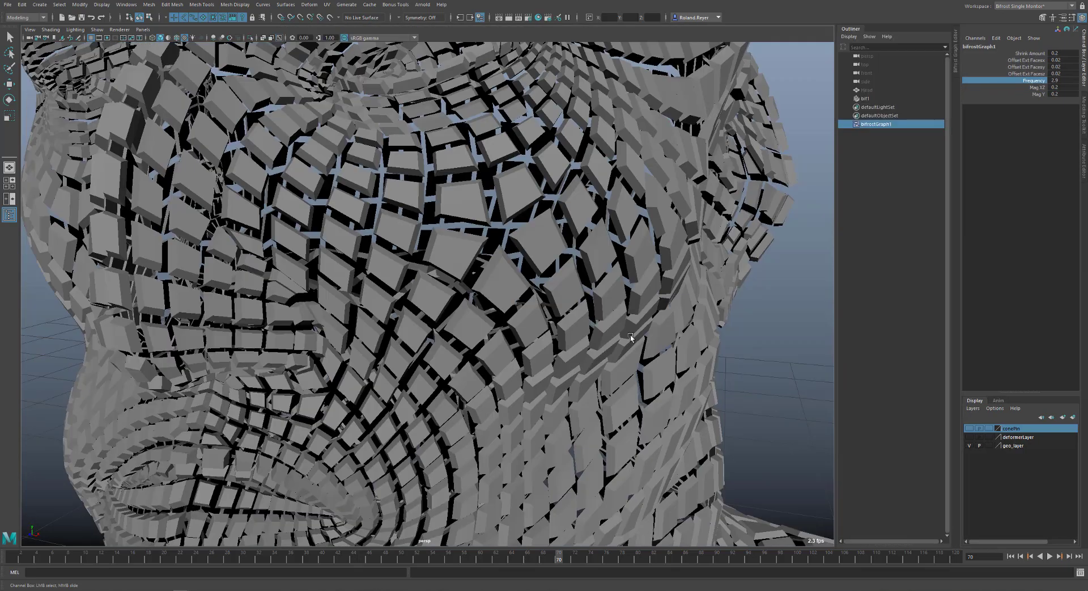
pyautogui.press('f')
pyautogui.doubleClick(1060, 81)
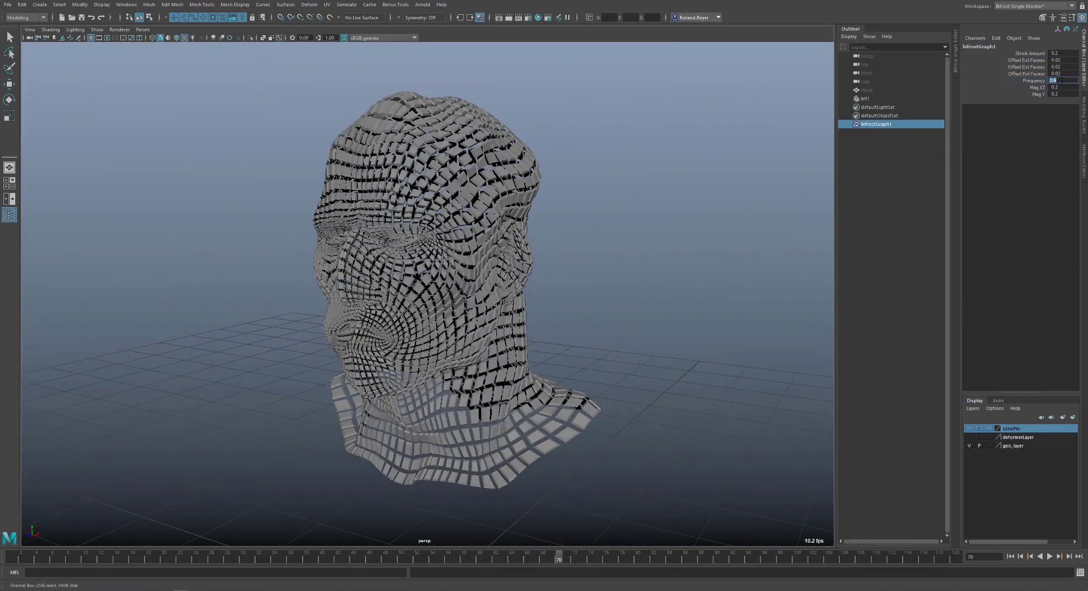
pyautogui.write('7')
pyautogui.press('Return')
# - Set Mag XZ and Mag Y both to 0.093, then reopen and frame the graph
pyautogui.moveTo(1041, 88); pyautogui.dragTo(1041, 96)
pyautogui.moveTo(690, 302); pyautogui.dragTo(651, 357, button='middle')
pyautogui.keyDown('alt'); pyautogui.moveTo(652, 357); pyautogui.dragTo(531, 407); pyautogui.keyUp('alt')
pyautogui.keyDown('alt'); pyautogui.moveTo(692, 404); pyautogui.dragTo(690, 422); pyautogui.keyUp('alt')
pyautogui.click(958, 66)
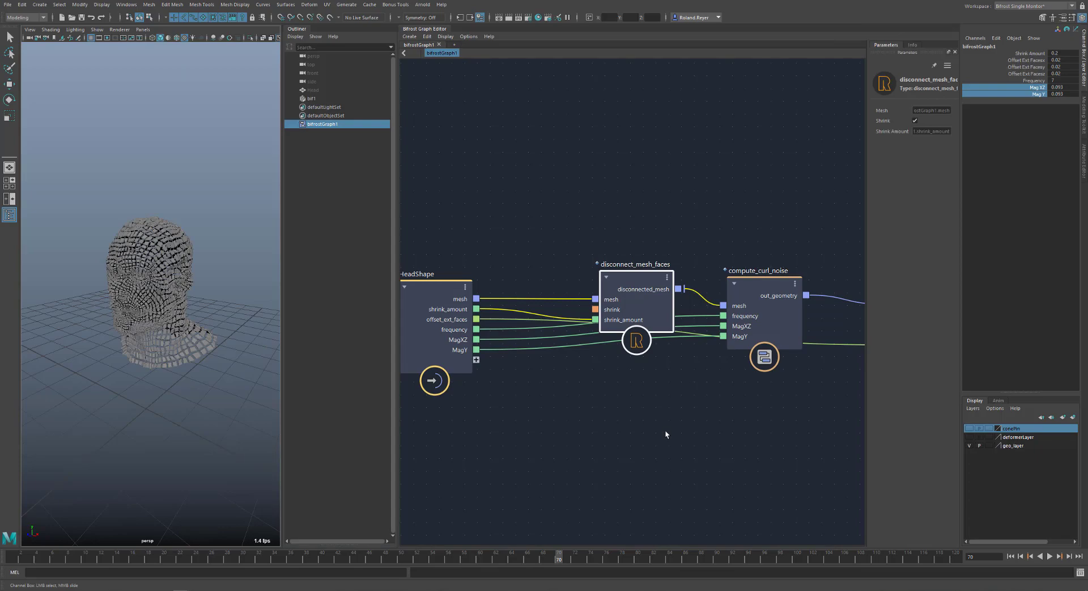
pyautogui.press('a')
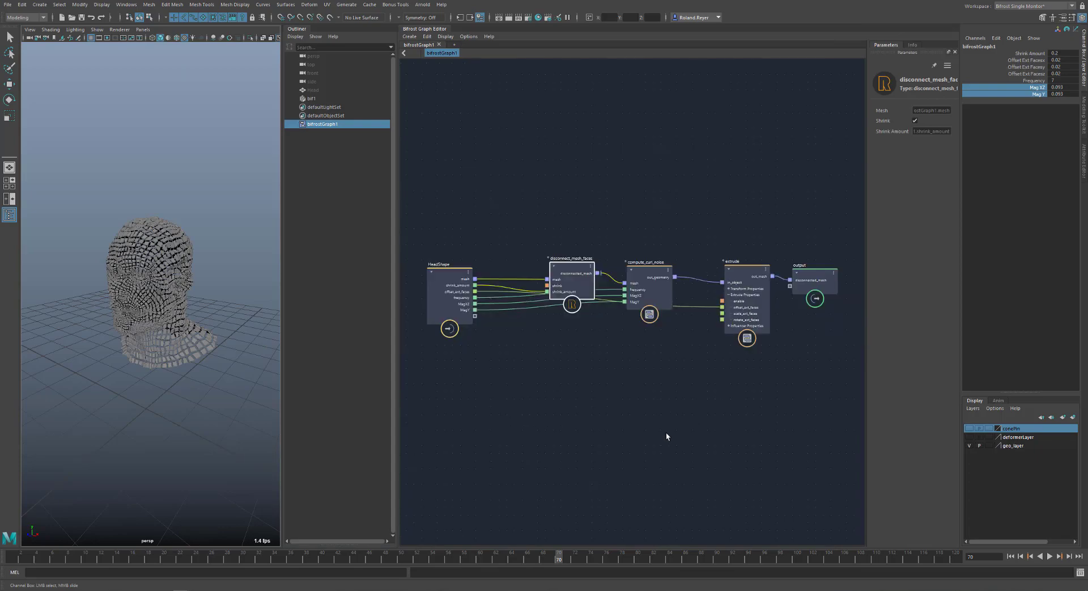